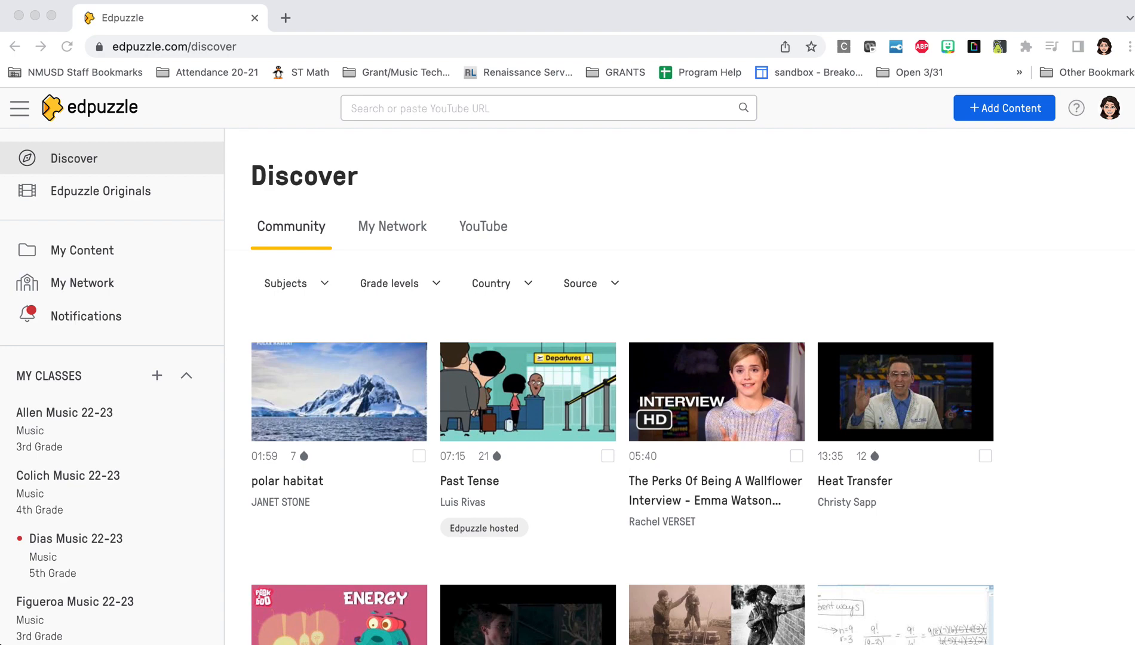
pyautogui.hotkey('ctrl', 'shift', 'd')
pyautogui.click(18, 300)
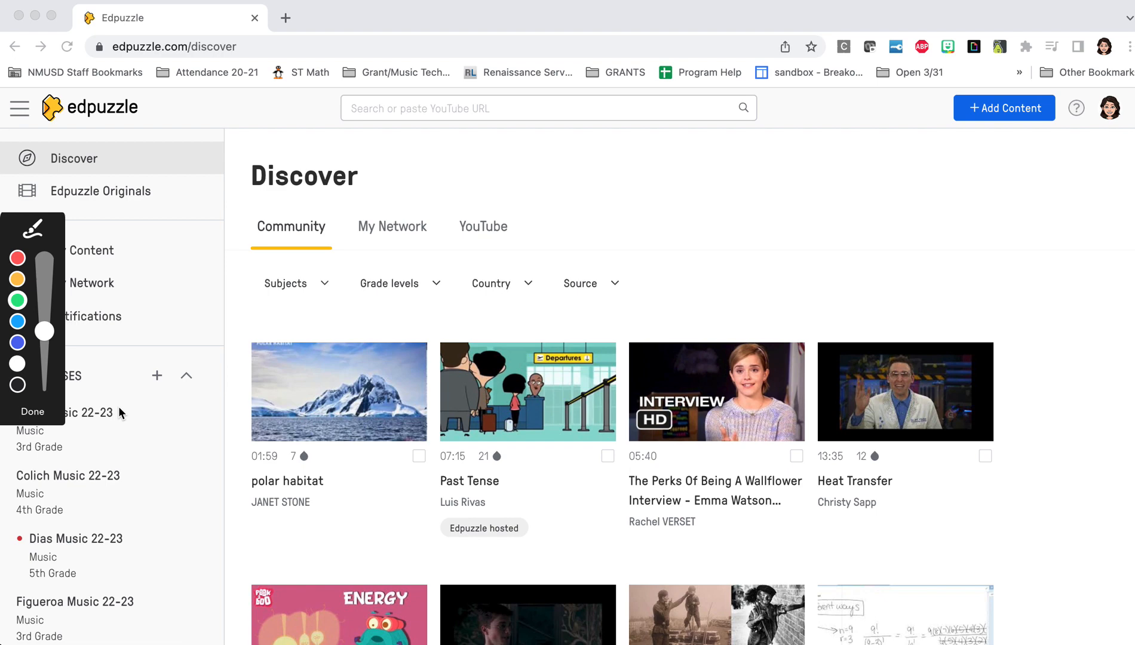
pyautogui.moveTo(204, 389); pyautogui.dragTo(2, 387)
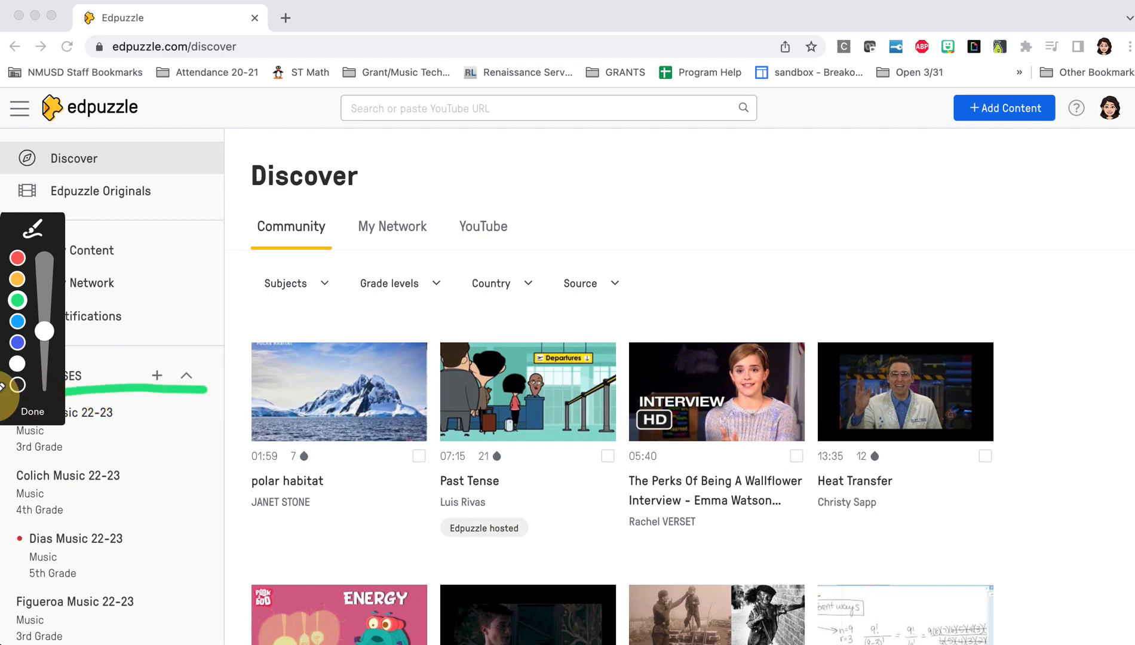
pyautogui.click(33, 412)
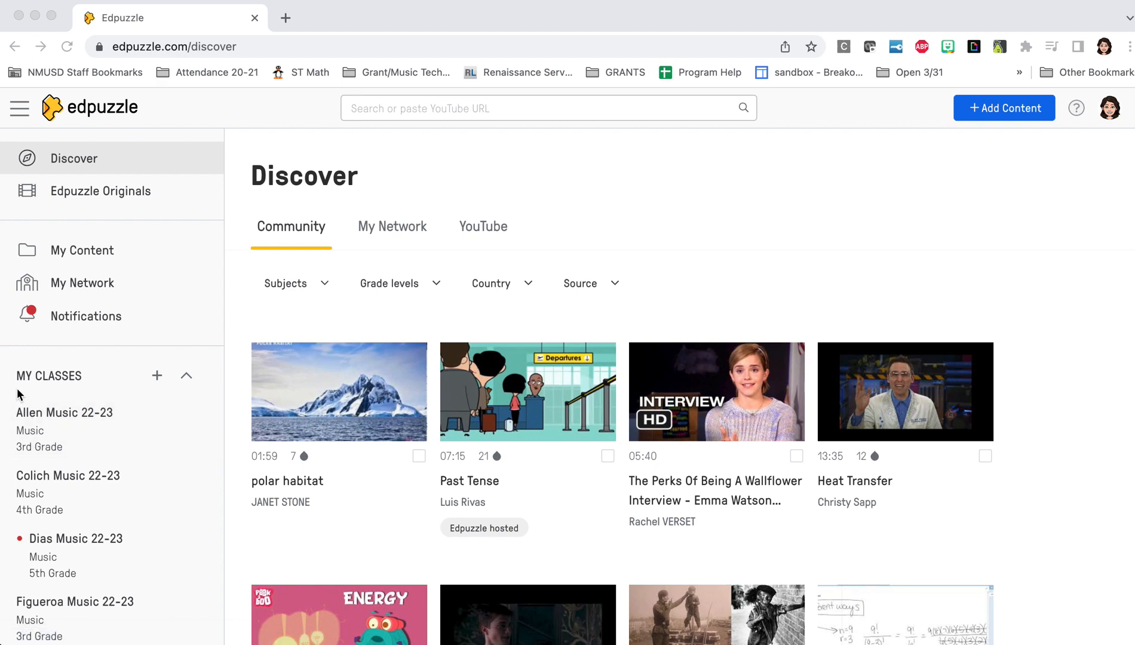
pyautogui.click(16, 301)
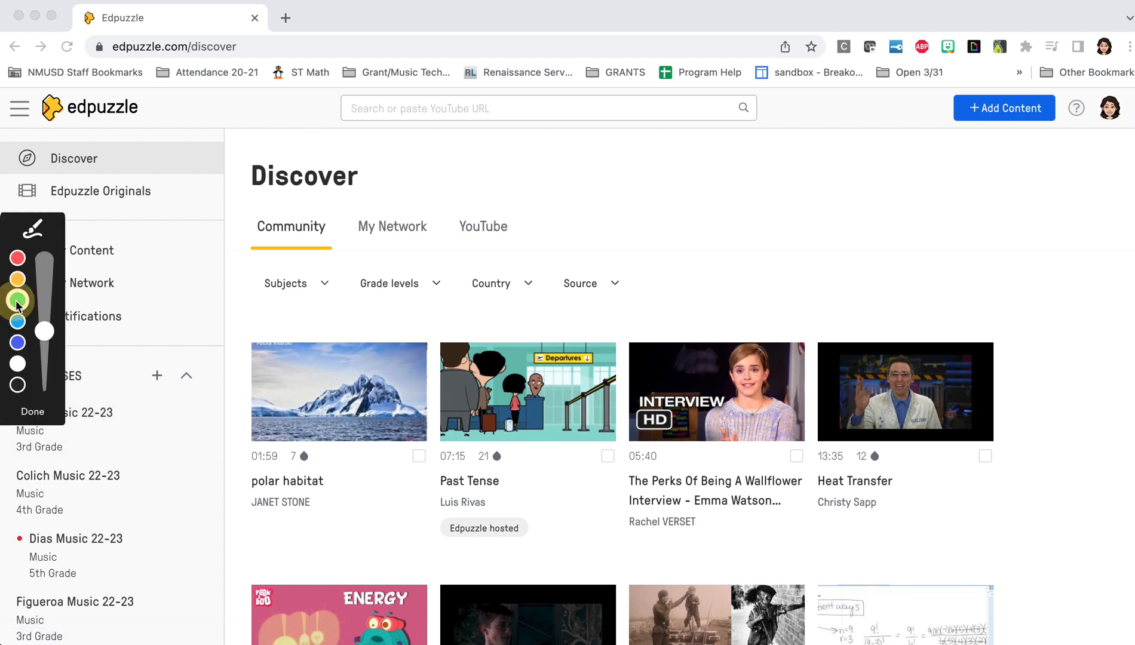
pyautogui.click(33, 412)
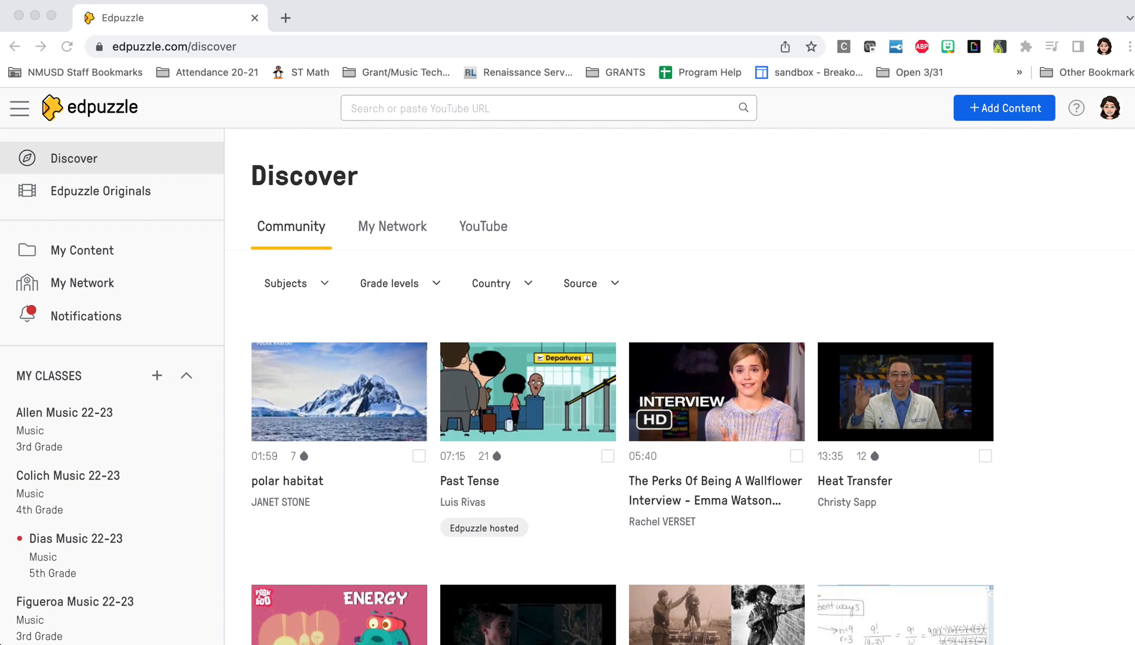
# - Start adding a new class by connecting Google Classroom as the LMS
pyautogui.click(161, 362)
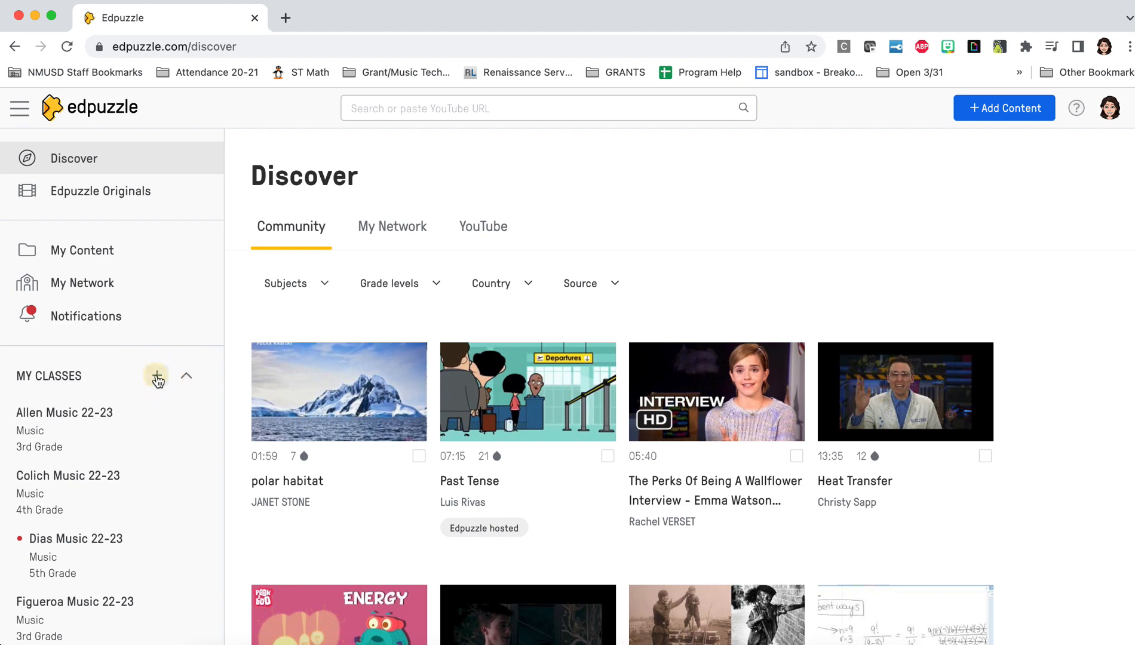
pyautogui.click(157, 375)
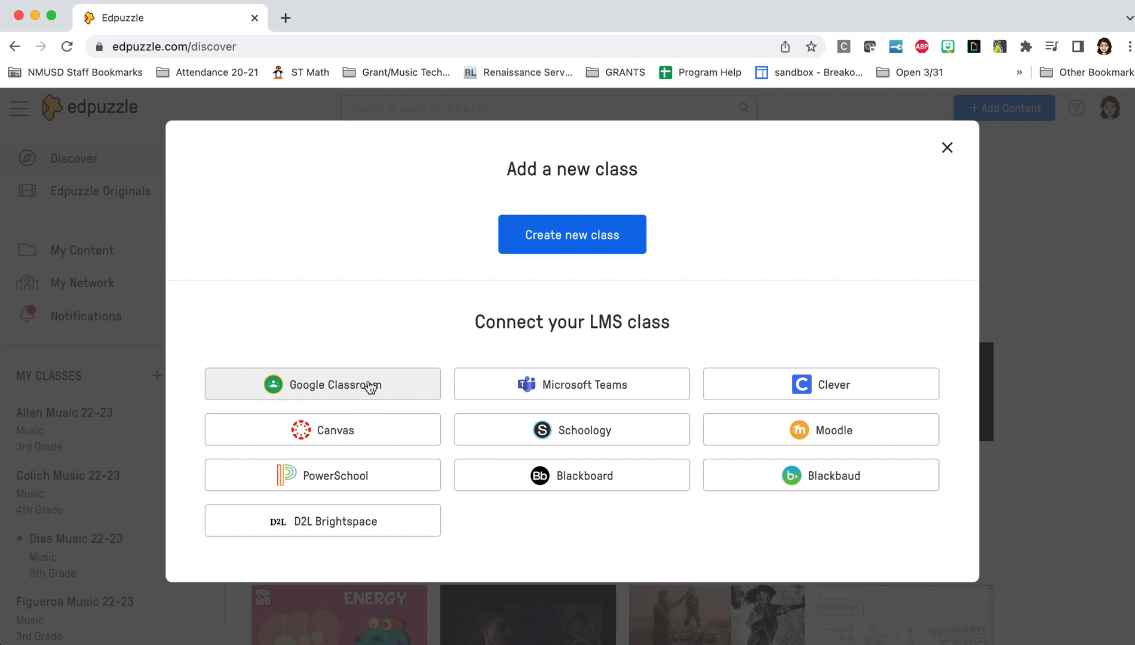
pyautogui.click(329, 386)
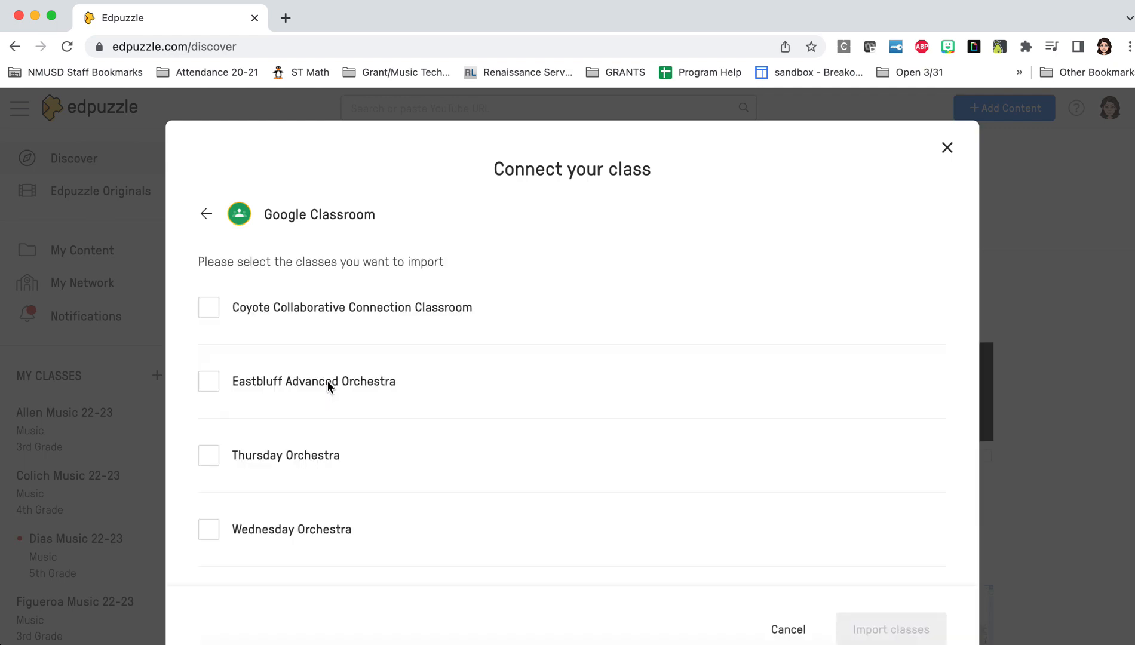
# - Select the first not-yet-imported "Music 22-23" class, directly after the already imported ones, and assign it 5th grade and the subject Music
pyautogui.scroll(-5, 327, 381)
pyautogui.scroll(-8, 327, 386)
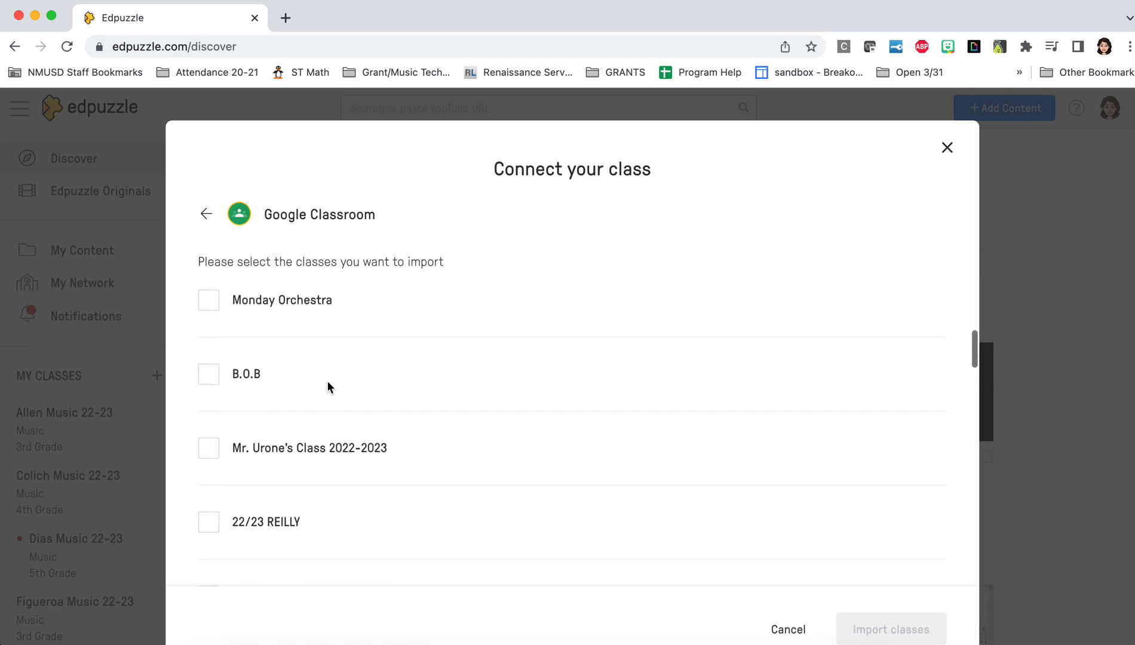
pyautogui.scroll(-6, 327, 380)
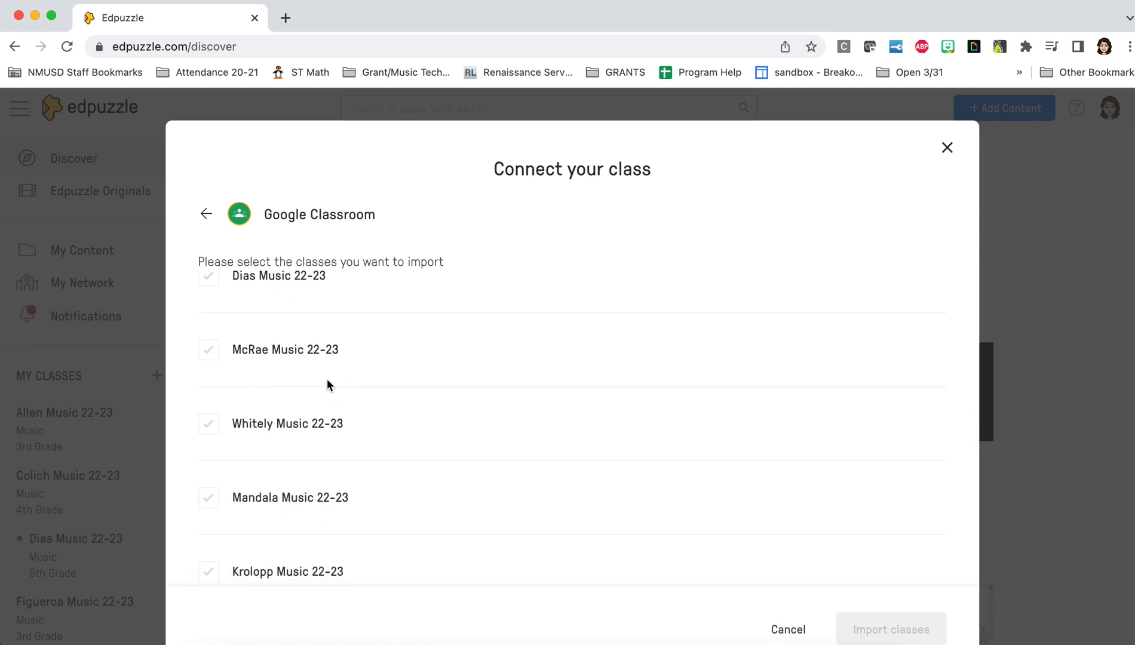
pyautogui.scroll(1, 327, 379)
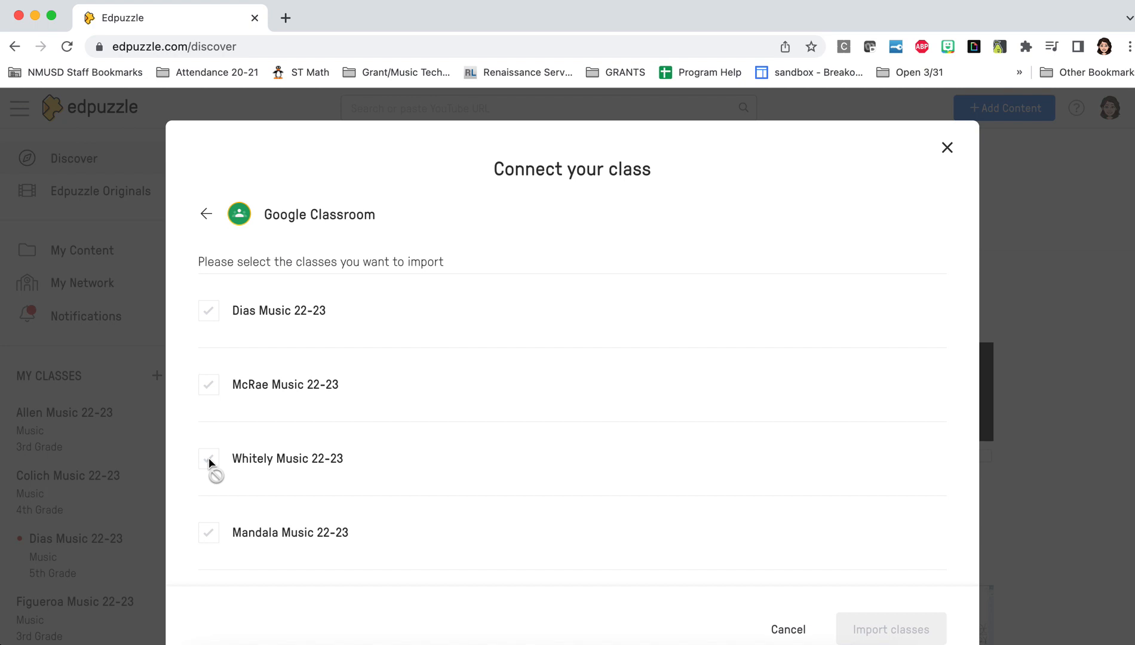
pyautogui.scroll(-3, 209, 457)
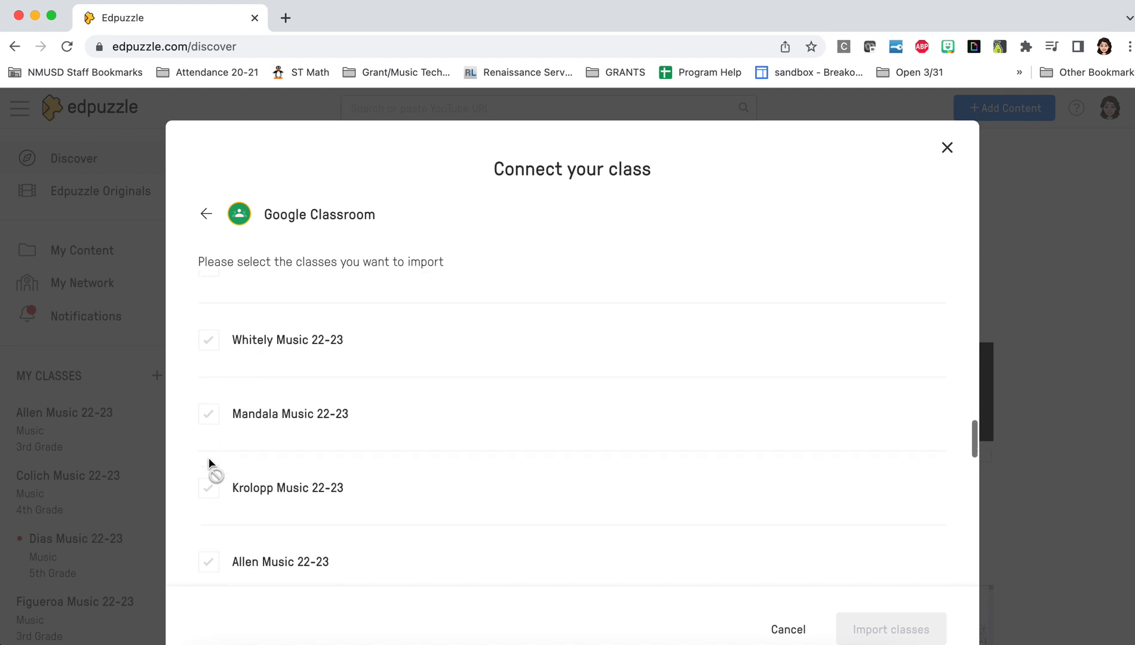
pyautogui.scroll(-5, 214, 498)
pyautogui.scroll(-3, 214, 501)
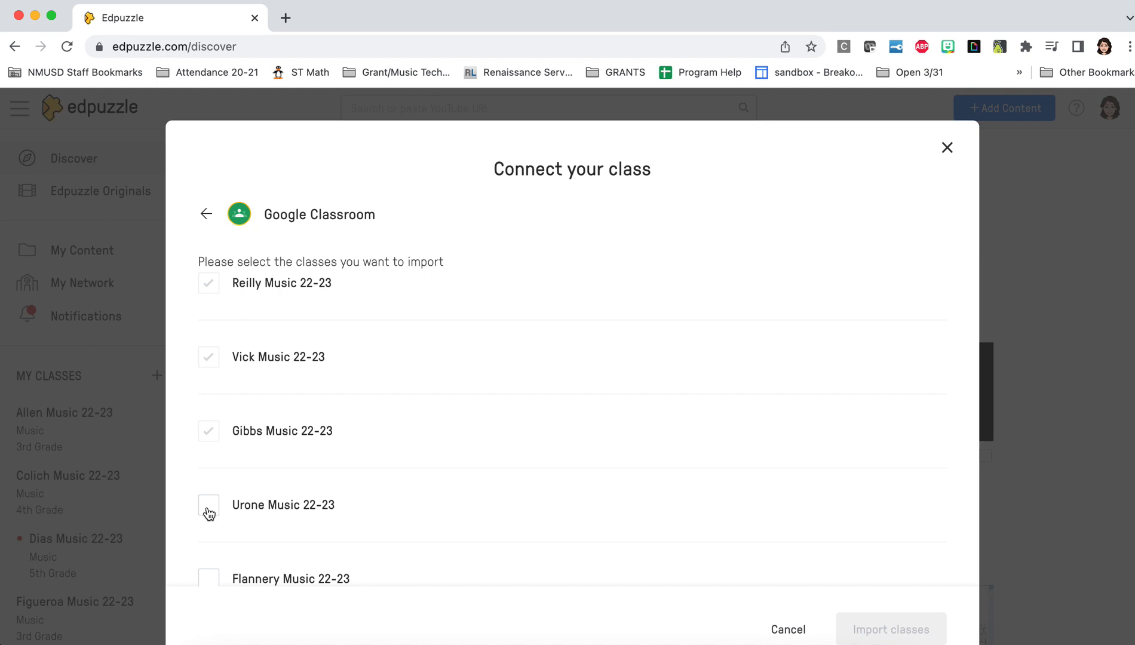
pyautogui.click(208, 507)
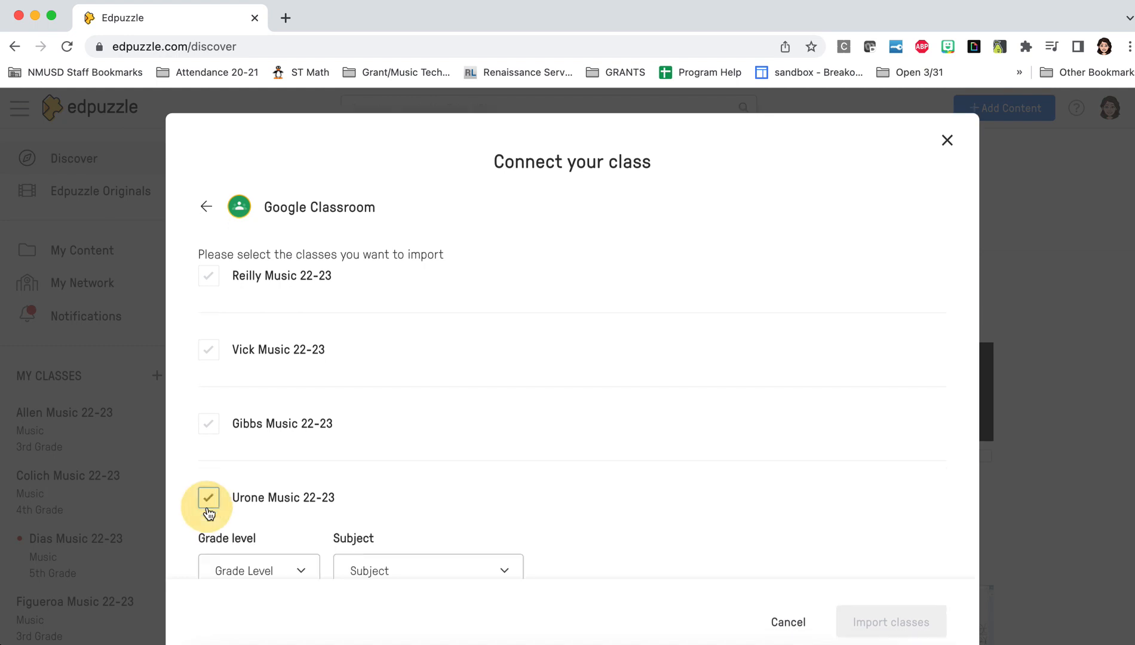
pyautogui.scroll(-3, 208, 510)
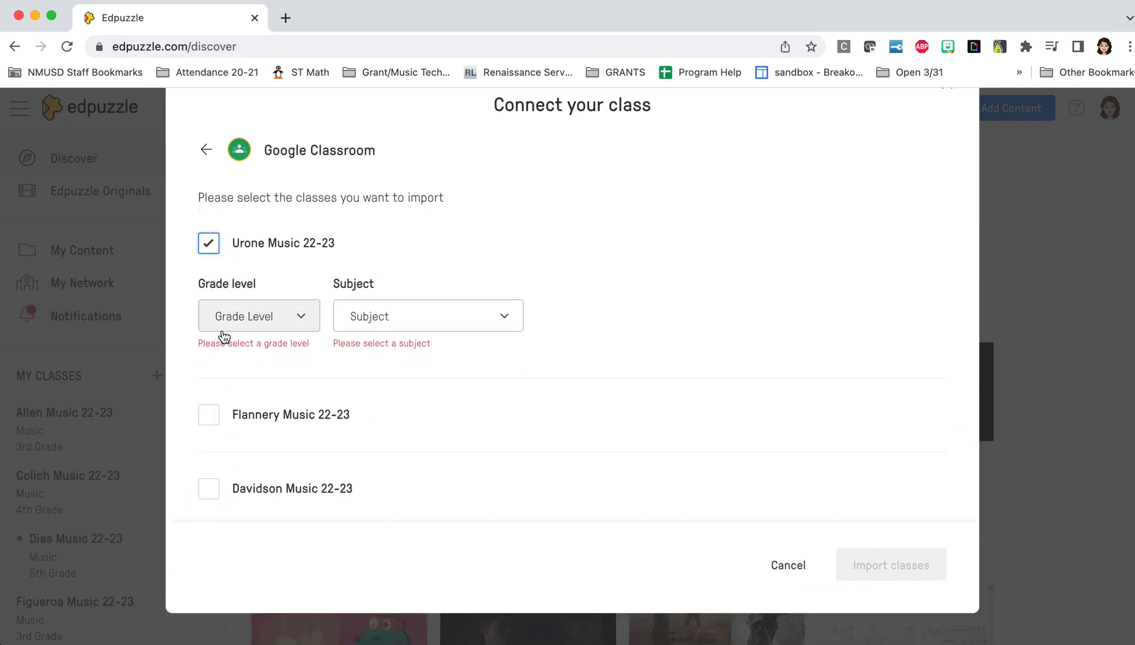
pyautogui.click(311, 327)
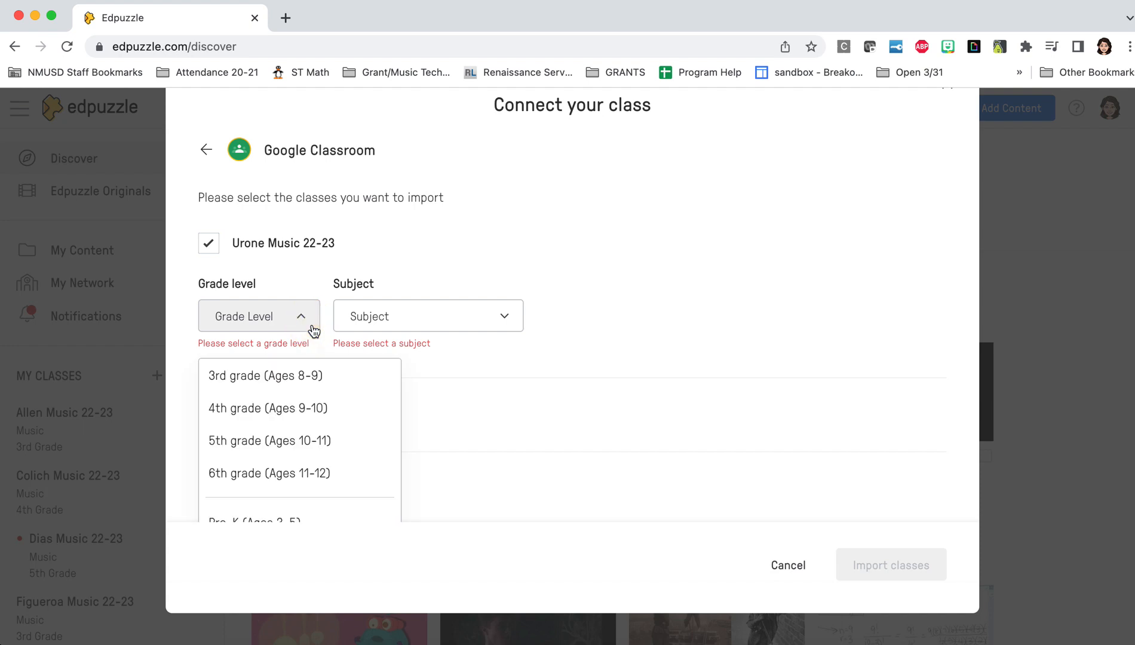
pyautogui.click(282, 437)
pyautogui.click(499, 323)
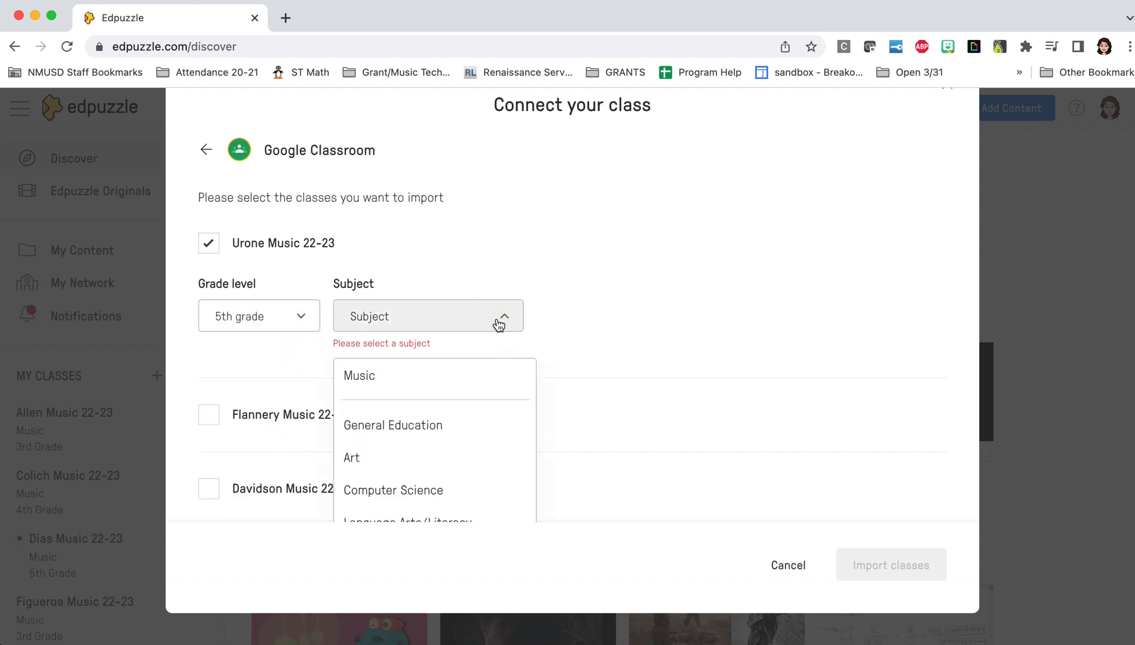
pyautogui.click(430, 381)
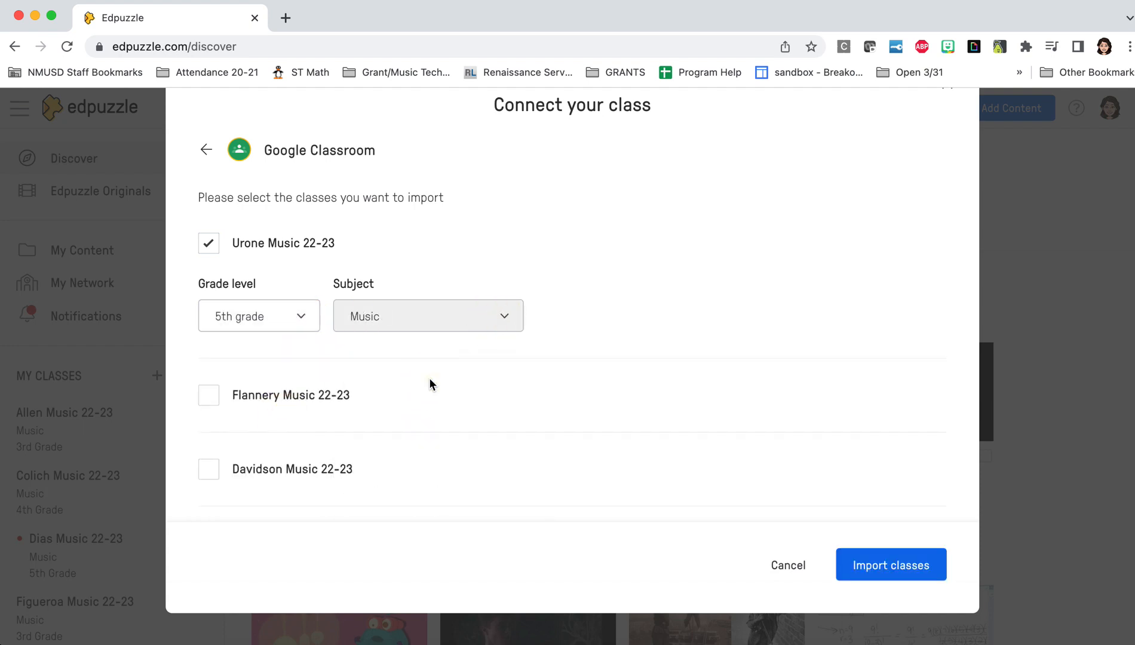
# - Select the next two unimported "Music 22-23" classes in the Google Classroom list for import
pyautogui.click(211, 396)
pyautogui.scroll(-3, 210, 400)
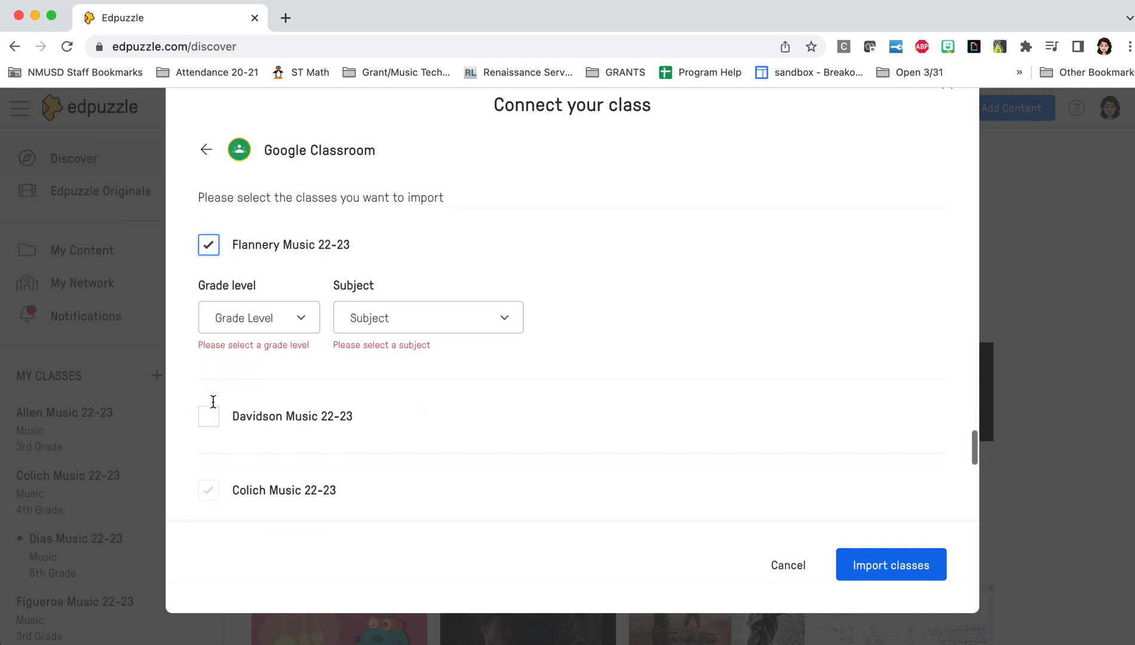
pyautogui.click(209, 412)
pyautogui.scroll(-3, 210, 413)
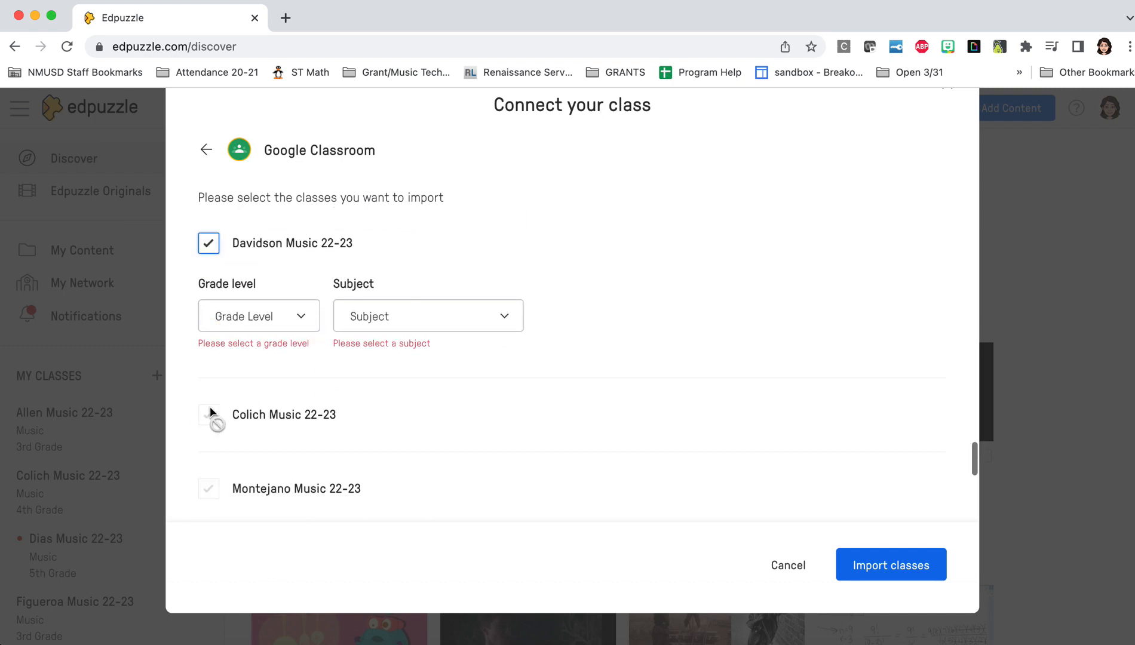
# - Set the grade level to 5th grade and the subject to Music for the last selected class
pyautogui.click(298, 316)
pyautogui.click(276, 439)
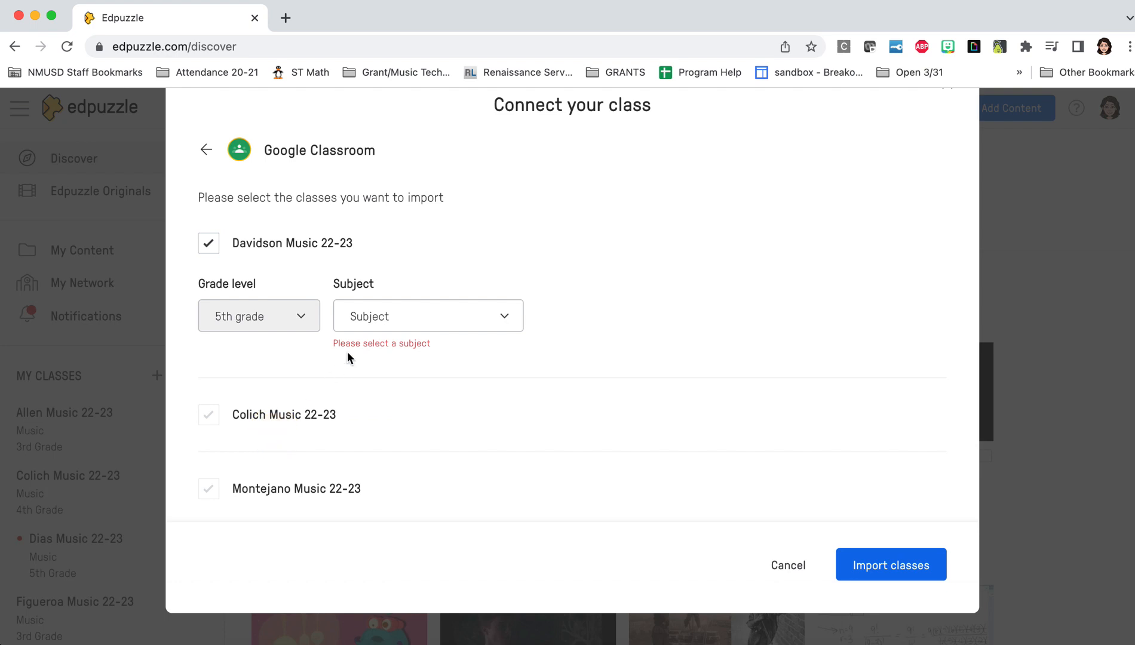
pyautogui.click(362, 325)
pyautogui.click(369, 374)
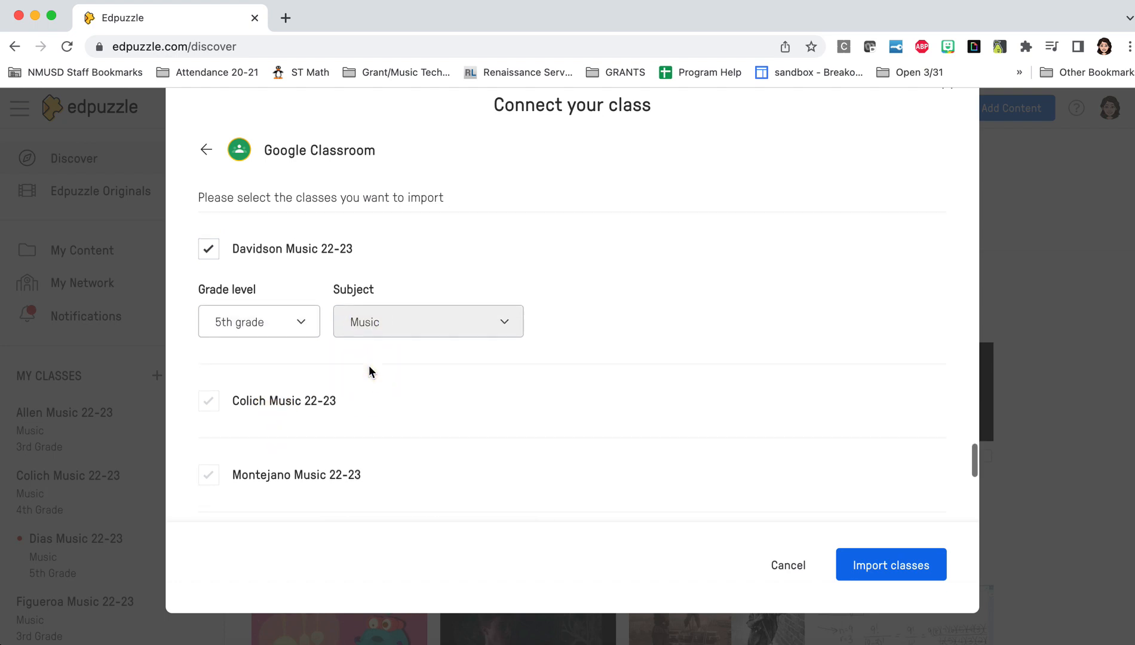
# - Set the grade level to 5th grade and the subject to Music for the middle one of the three selected classes
pyautogui.scroll(2, 368, 373)
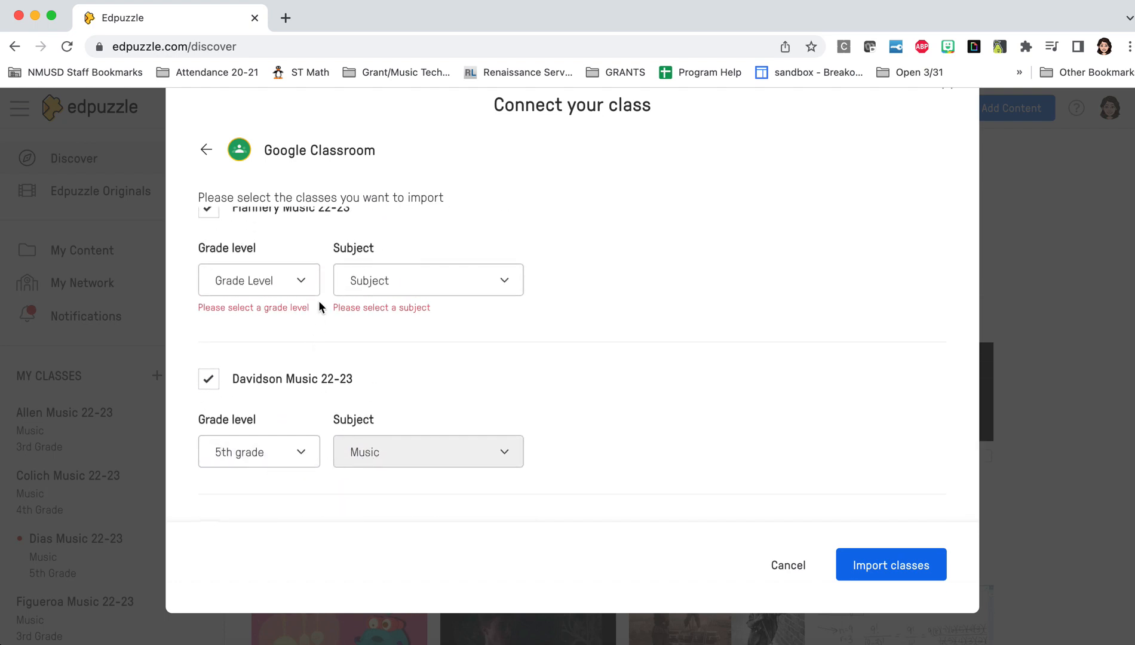
pyautogui.click(300, 281)
pyautogui.click(273, 422)
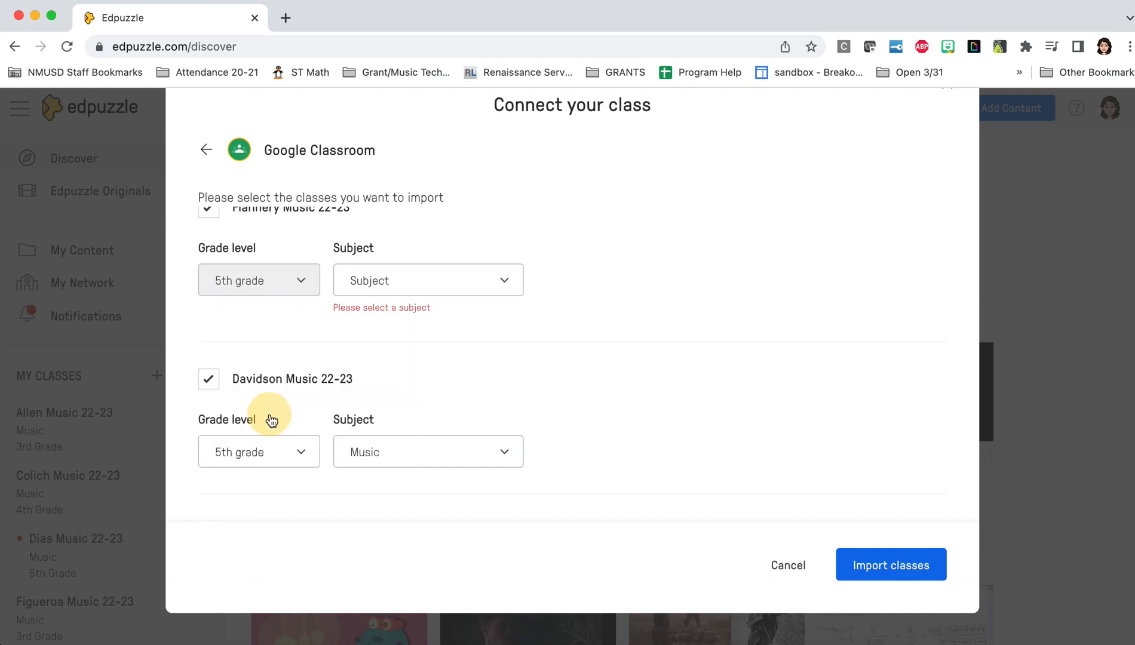
pyautogui.click(460, 288)
pyautogui.click(419, 353)
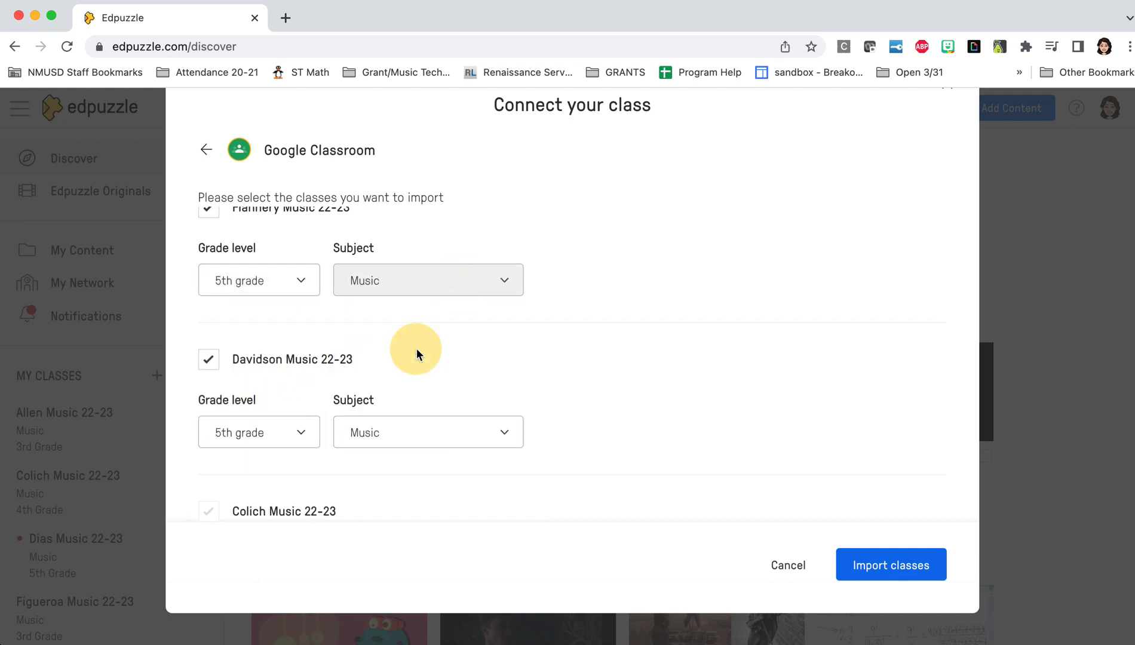
pyautogui.scroll(3, 417, 353)
pyautogui.scroll(-3, 417, 353)
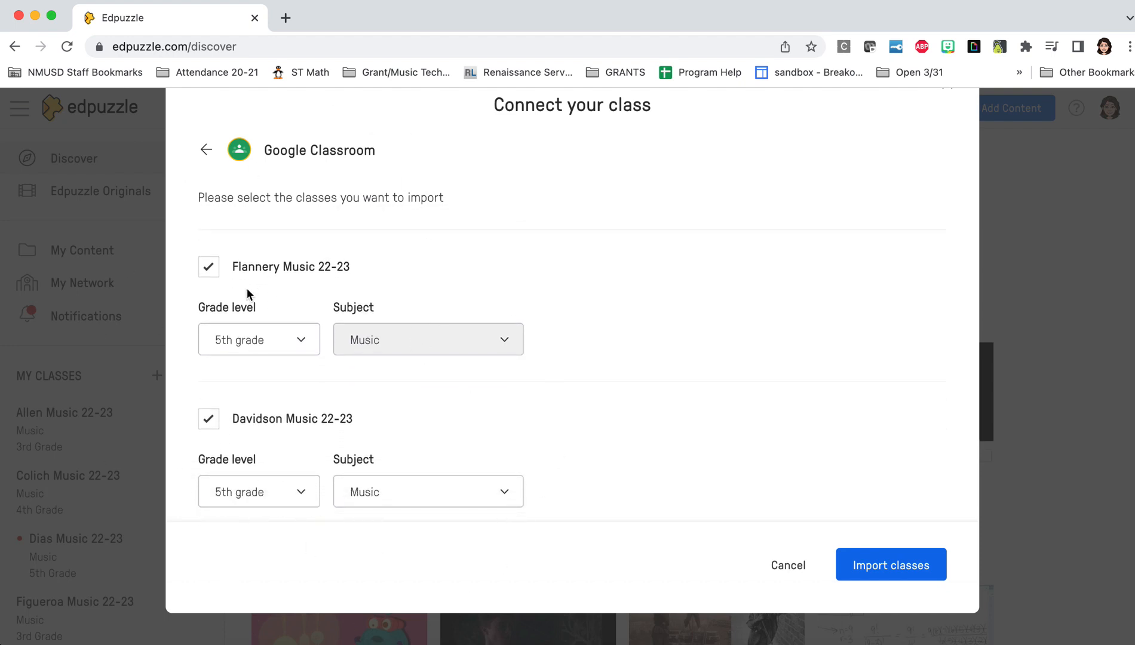
pyautogui.click(15, 393)
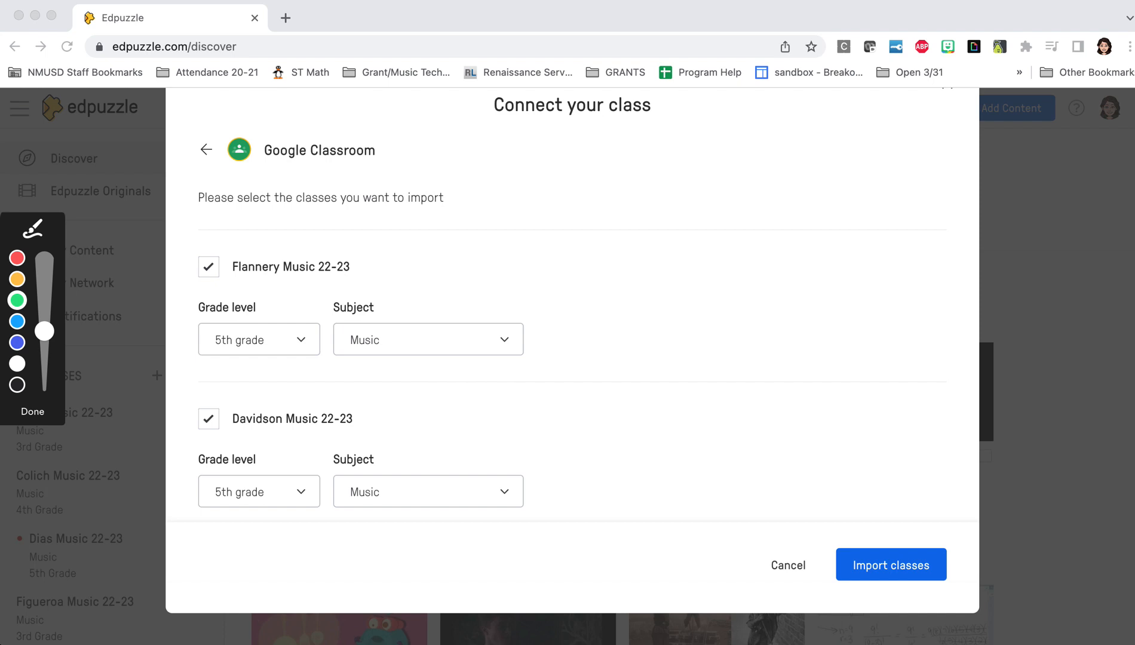
pyautogui.click(18, 301)
pyautogui.moveTo(958, 528)
pyautogui.mouseDown()
pyautogui.moveTo(892, 494)
pyautogui.moveTo(864, 594)
pyautogui.moveTo(963, 568)
pyautogui.moveTo(934, 515)
pyautogui.moveTo(912, 513)
pyautogui.mouseUp()
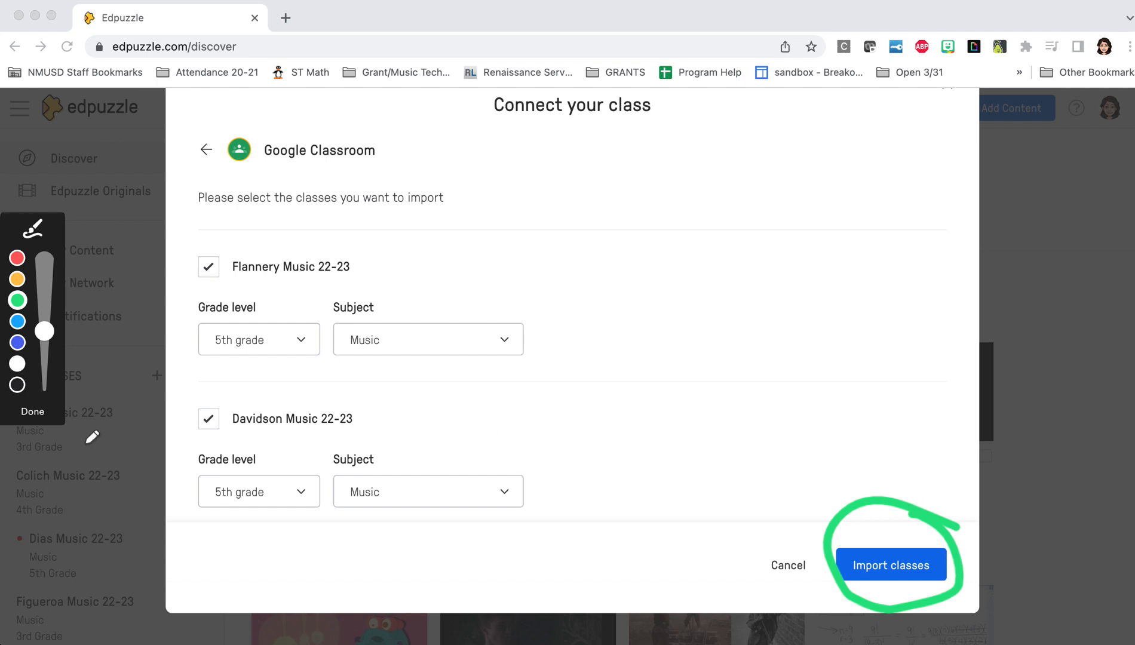
pyautogui.click(34, 413)
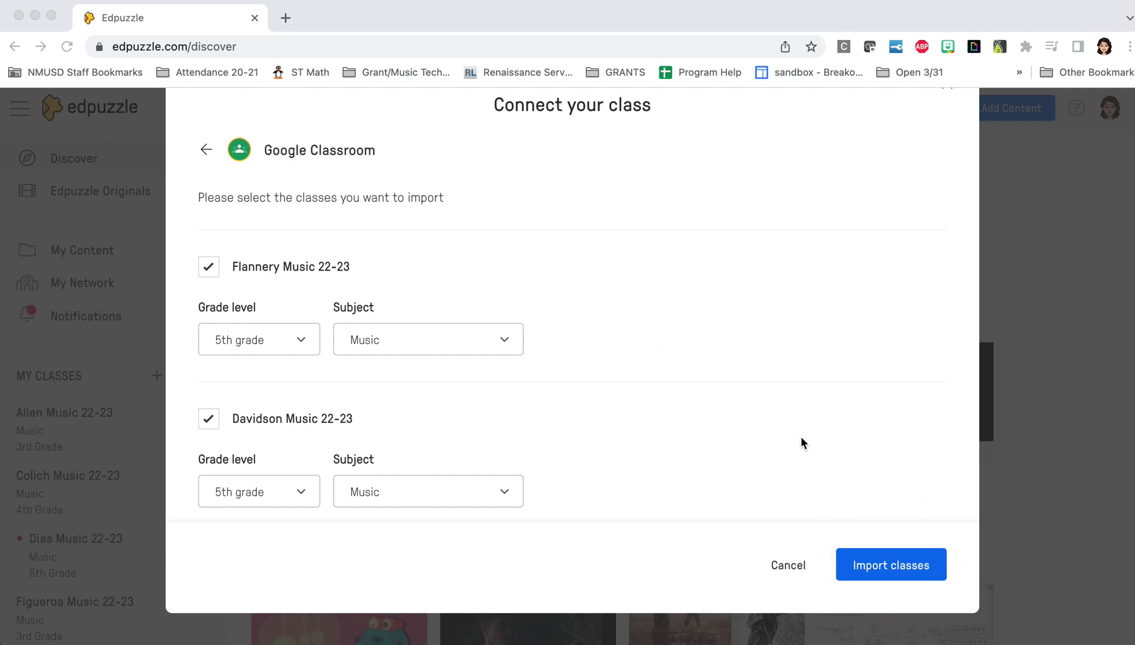
# - Import the three selected classes and open the first of them from My Classes
pyautogui.click(872, 571)
pyautogui.click(872, 572)
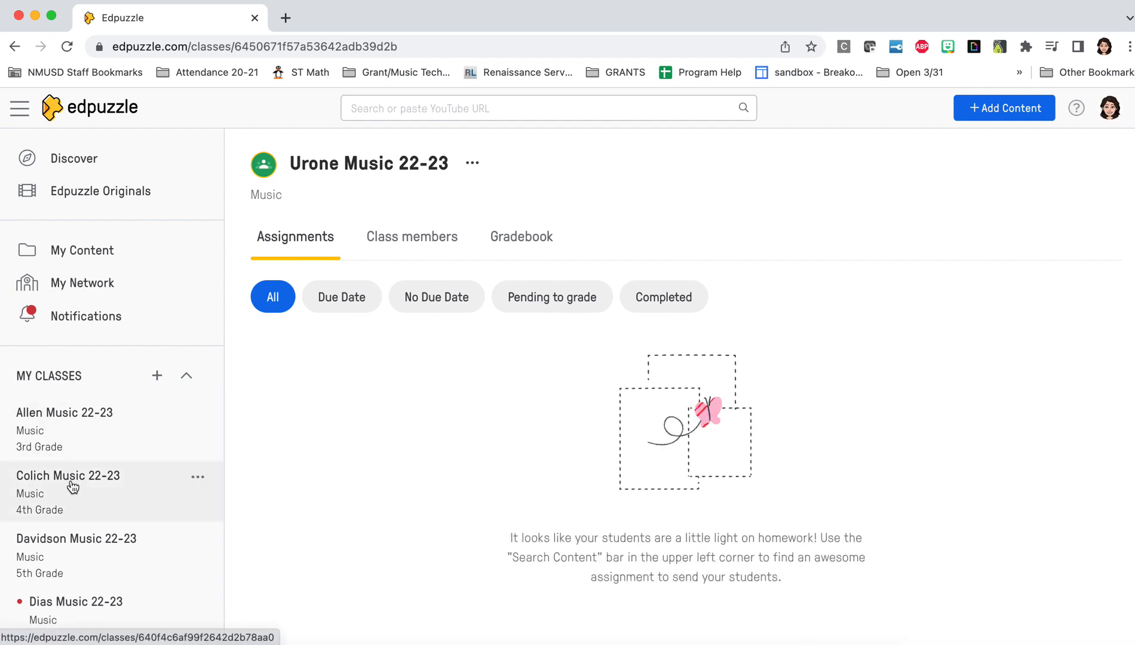
pyautogui.scroll(-2, 68, 471)
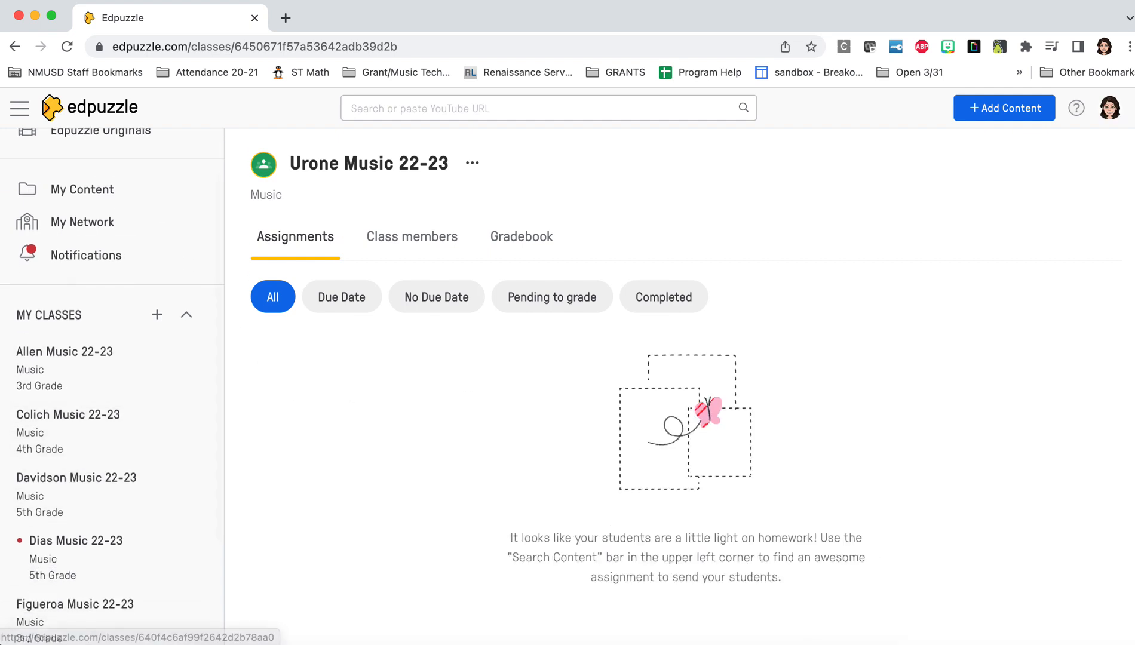
pyautogui.scroll(-4, 68, 471)
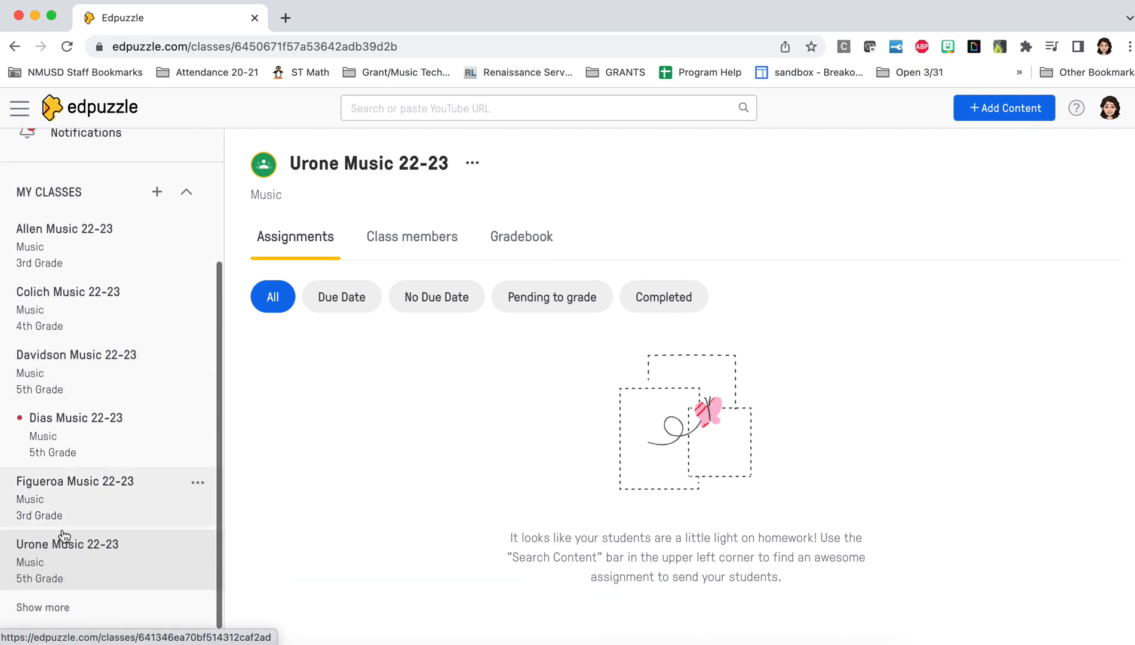
pyautogui.click(73, 557)
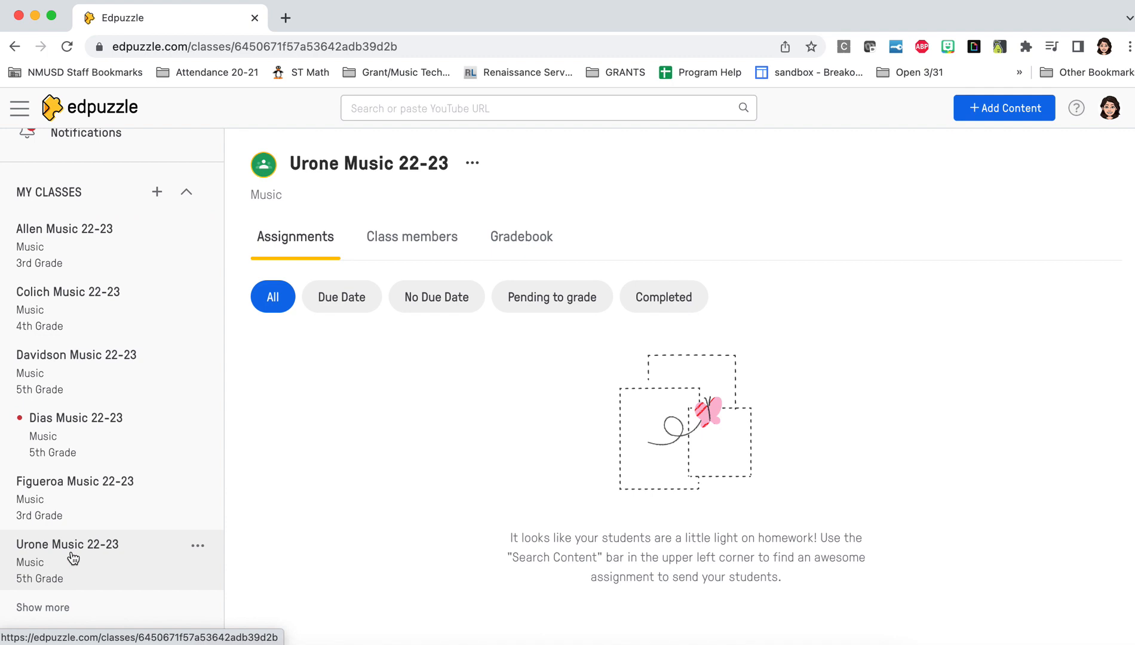
pyautogui.click(0, 399)
pyautogui.click(21, 300)
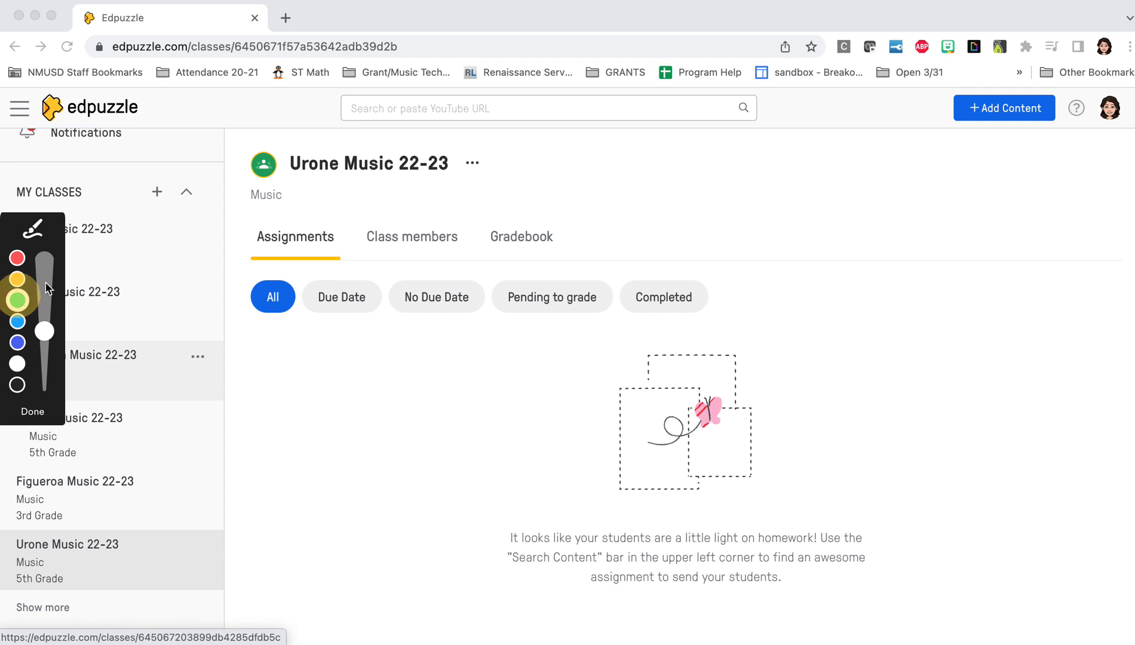
pyautogui.moveTo(346, 216)
pyautogui.mouseDown()
pyautogui.moveTo(311, 211)
pyautogui.moveTo(238, 257)
pyautogui.moveTo(374, 269)
pyautogui.moveTo(317, 199)
pyautogui.moveTo(279, 212)
pyautogui.mouseUp()
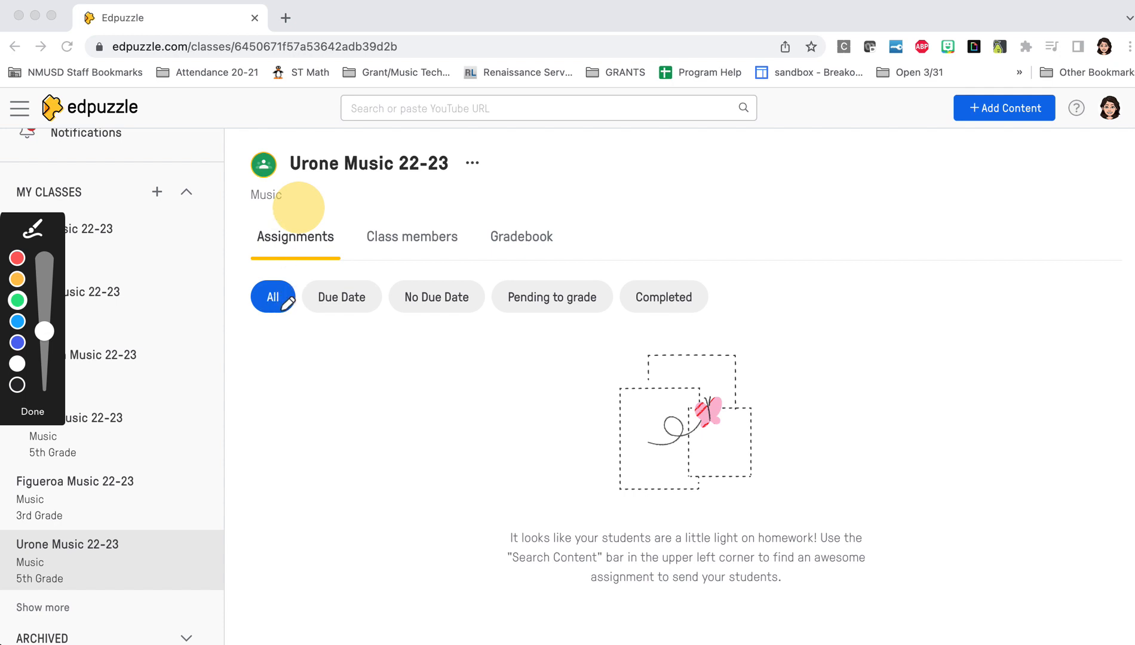
pyautogui.moveTo(256, 323); pyautogui.dragTo(734, 323)
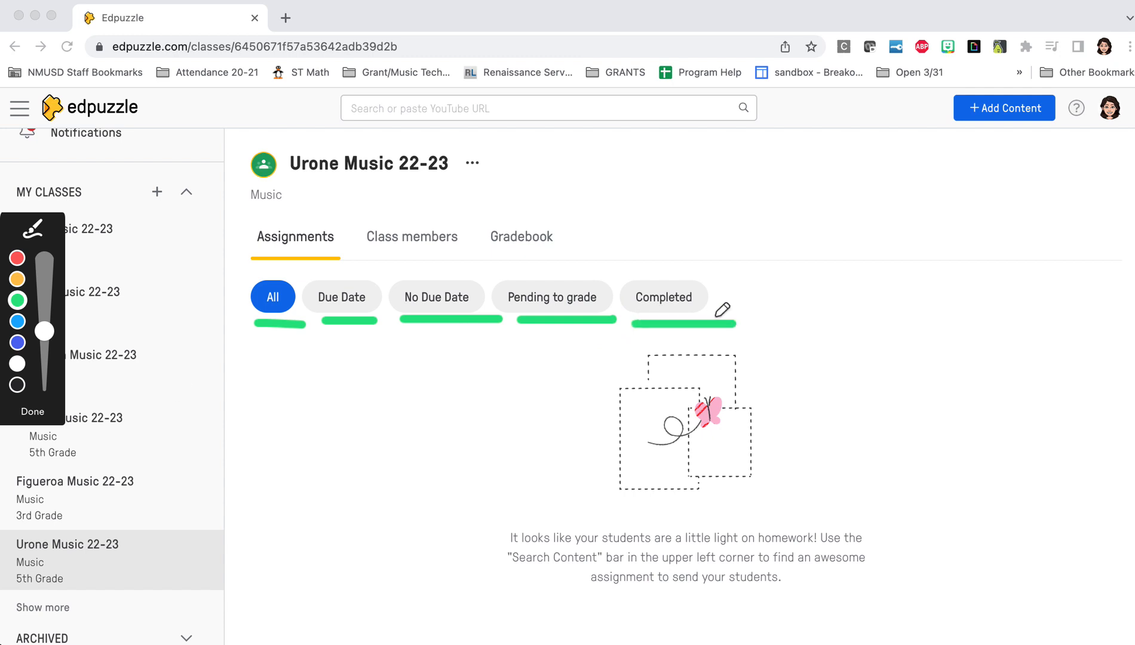
pyautogui.click(34, 413)
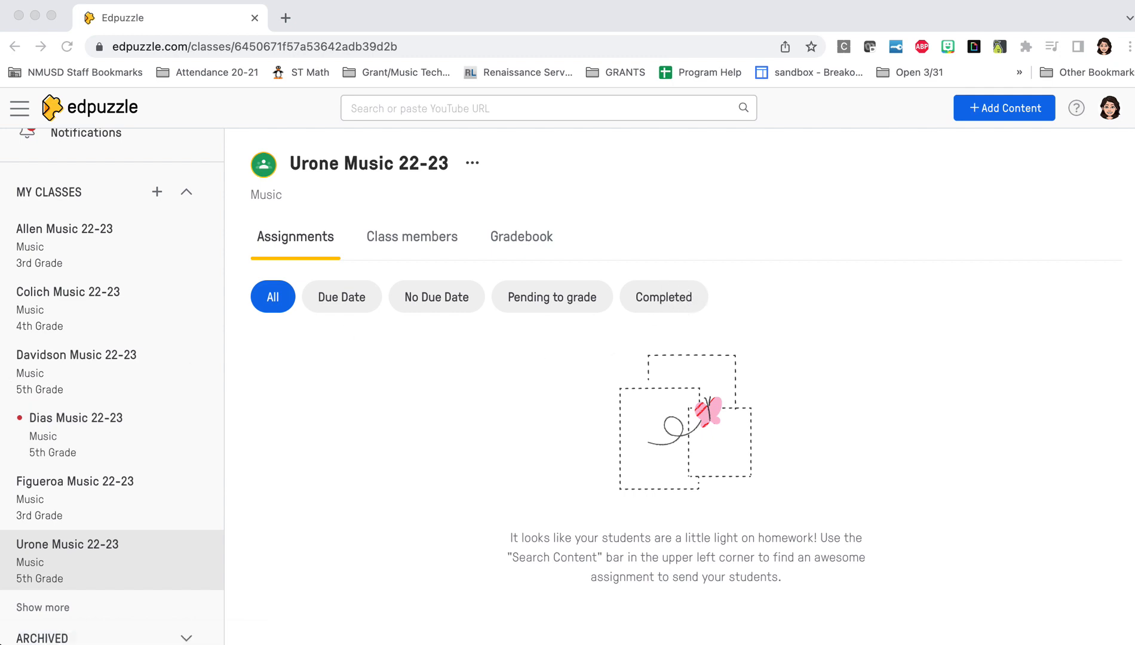
pyautogui.click(25, 428)
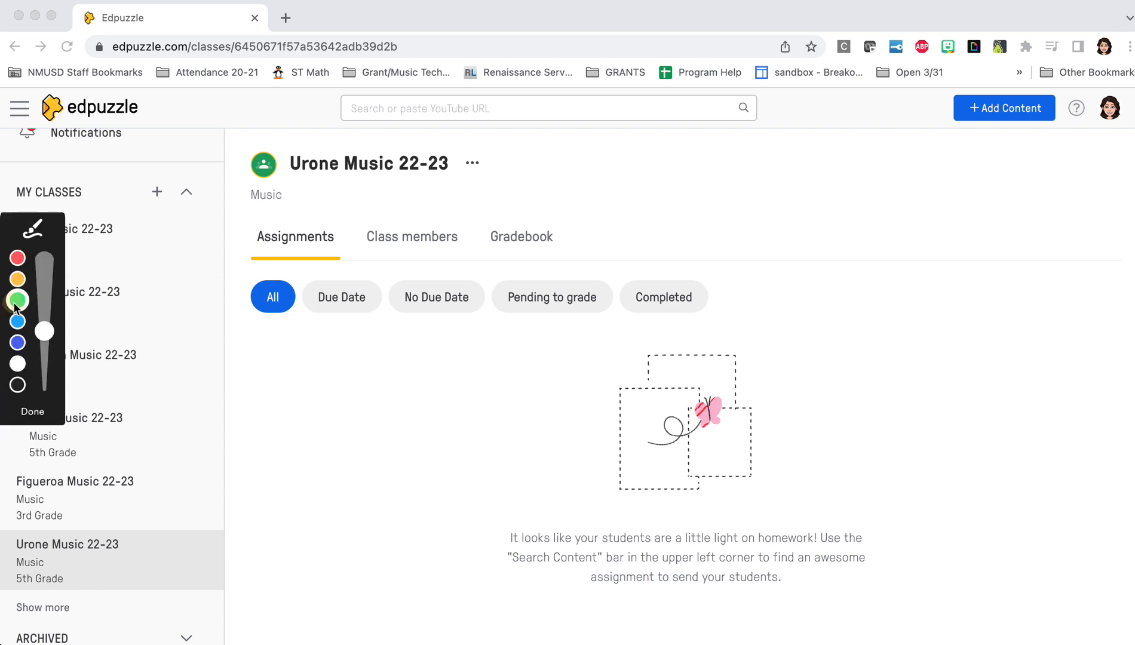
pyautogui.moveTo(168, 456); pyautogui.dragTo(15, 457)
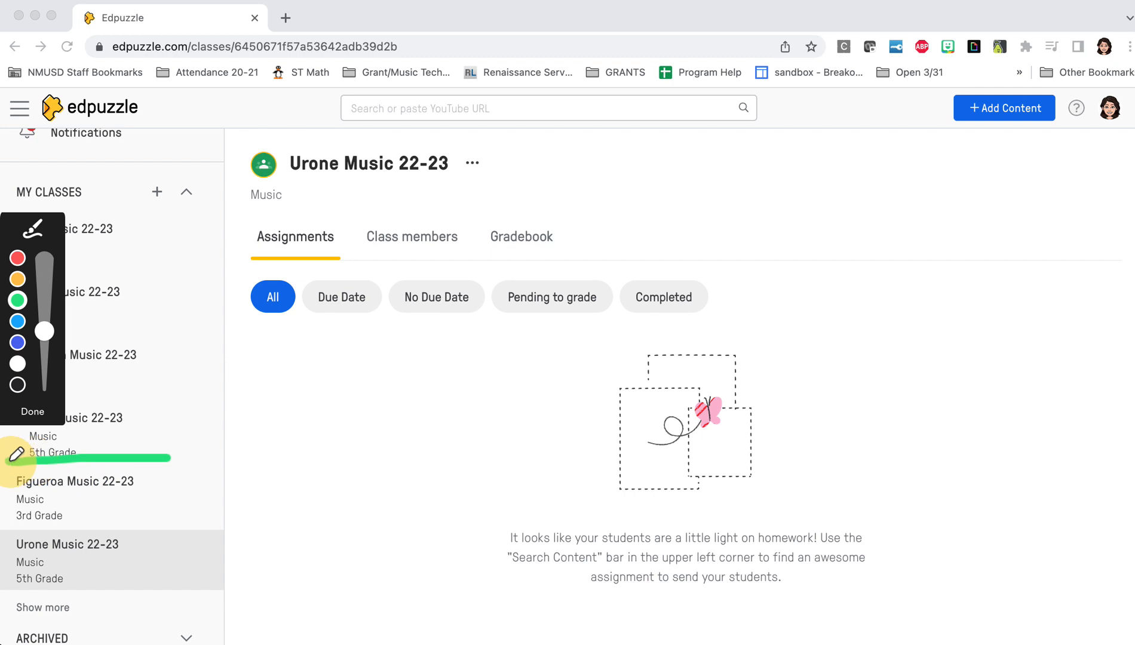
pyautogui.click(32, 411)
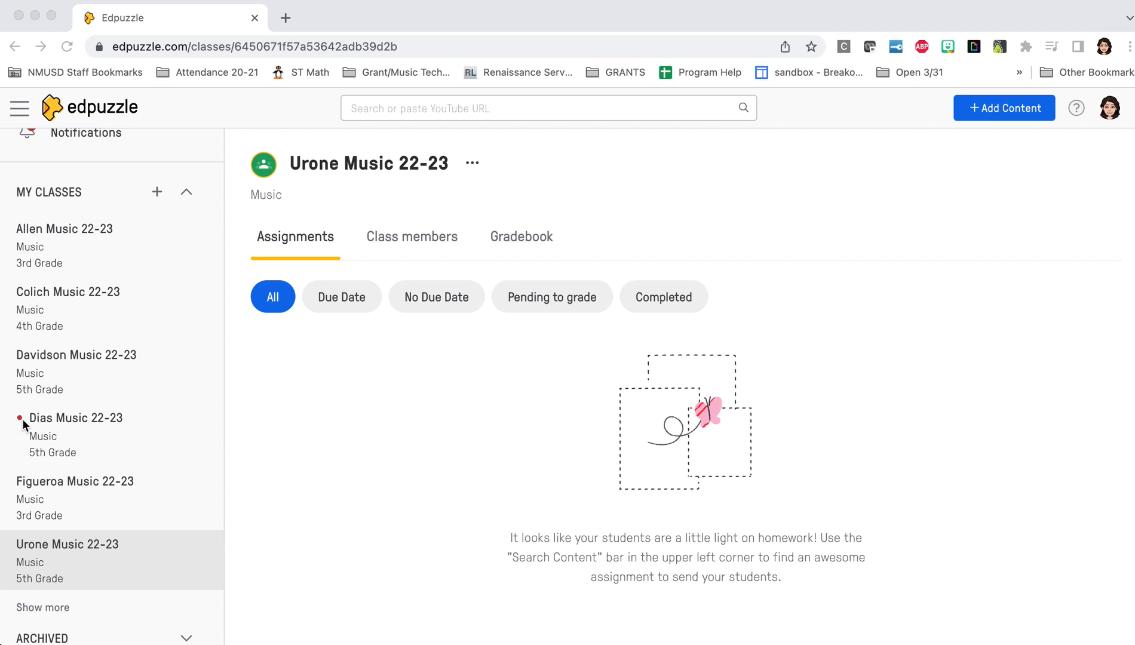
pyautogui.scroll(2, 23, 418)
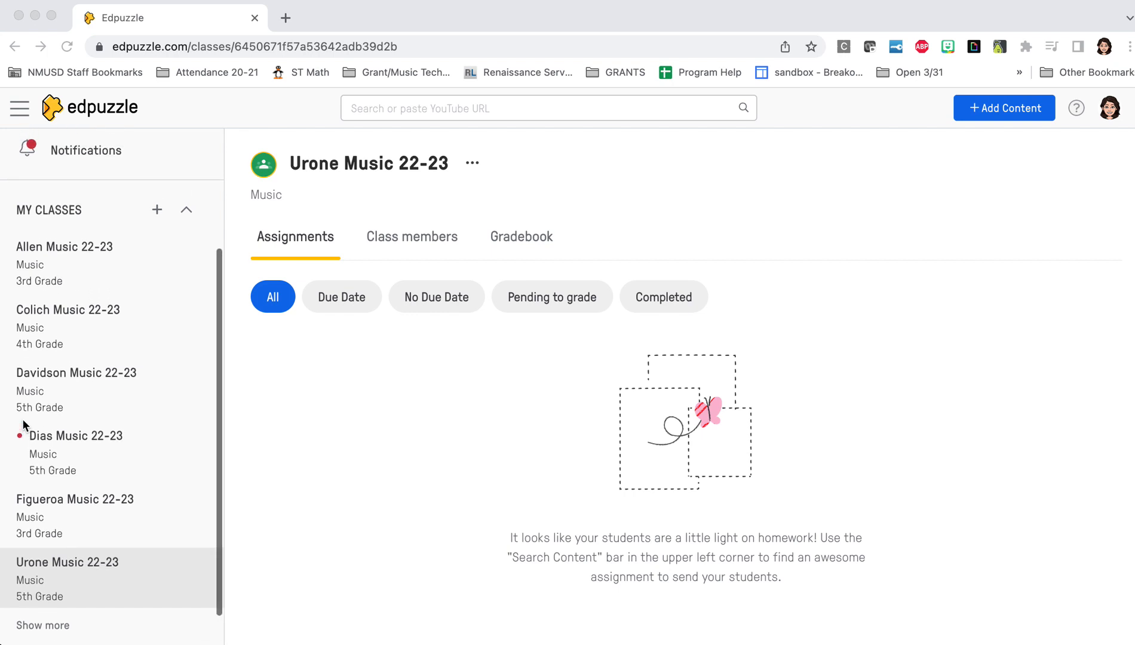
pyautogui.scroll(5, 22, 419)
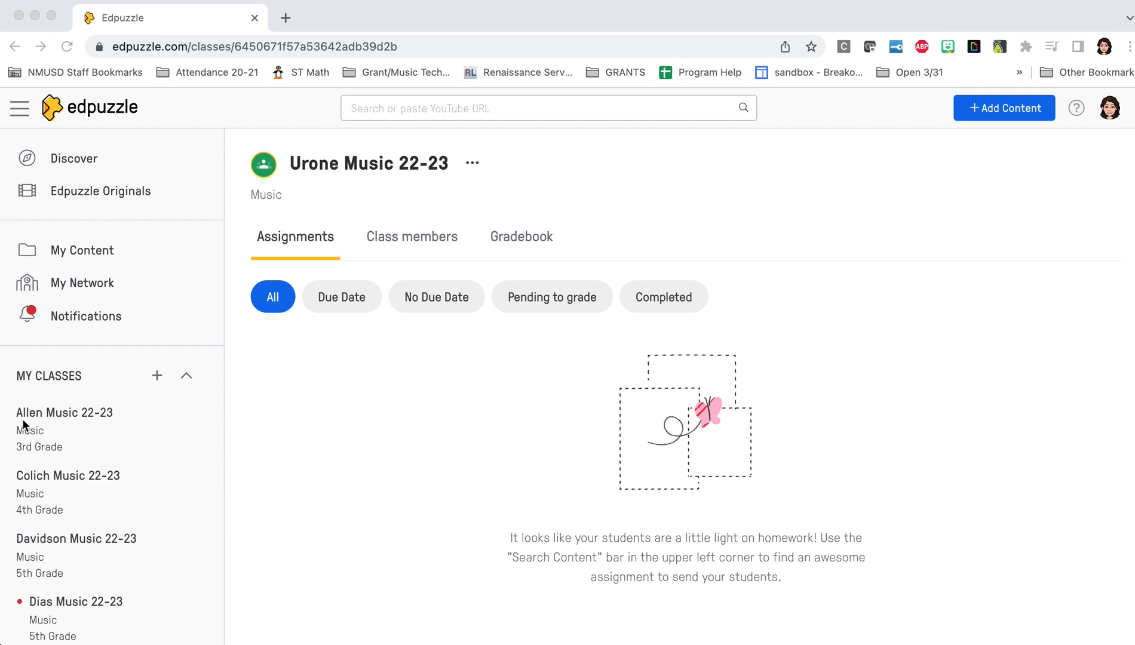
pyautogui.moveTo(2, 299)
pyautogui.click(17, 300)
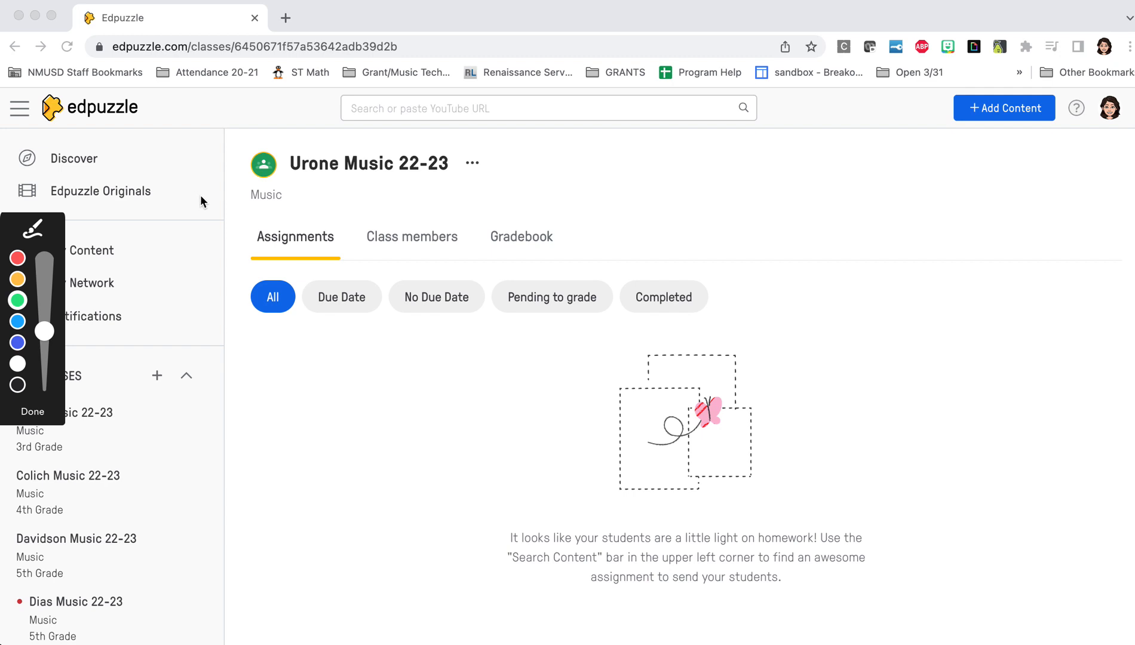
pyautogui.moveTo(210, 199)
pyautogui.mouseDown()
pyautogui.moveTo(186, 161)
pyautogui.moveTo(18, 146)
pyautogui.moveTo(182, 206)
pyautogui.moveTo(152, 128)
pyautogui.moveTo(114, 143)
pyautogui.mouseUp()
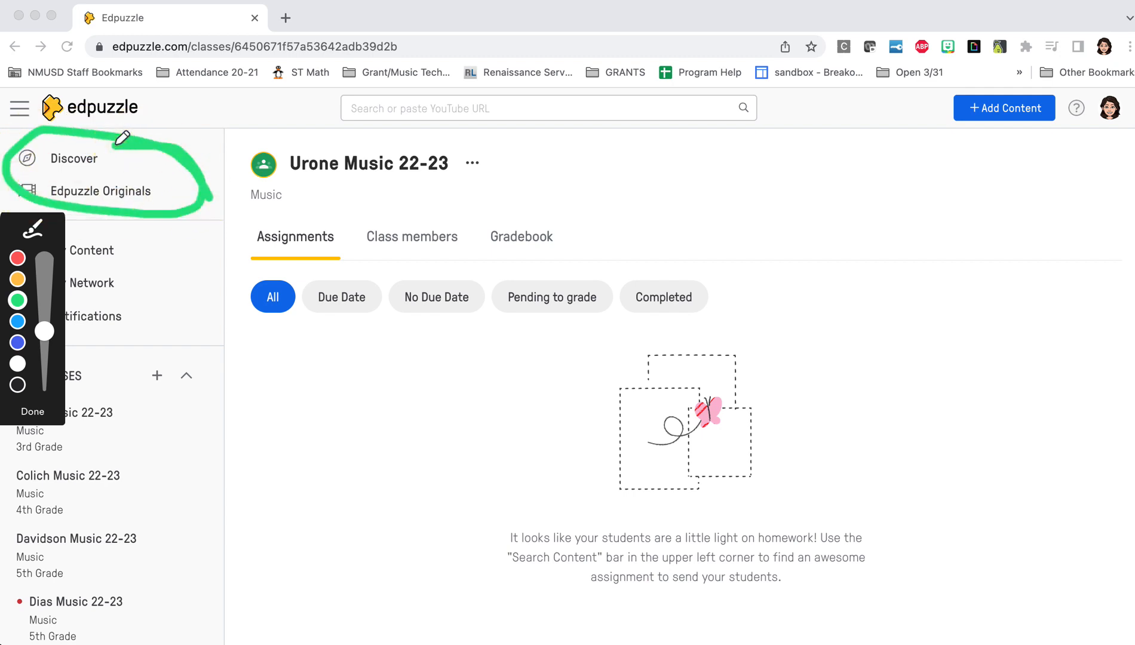
pyautogui.click(27, 418)
# - Open the Discover page and filter the community videos to 5th grade
pyautogui.click(54, 158)
pyautogui.click(56, 160)
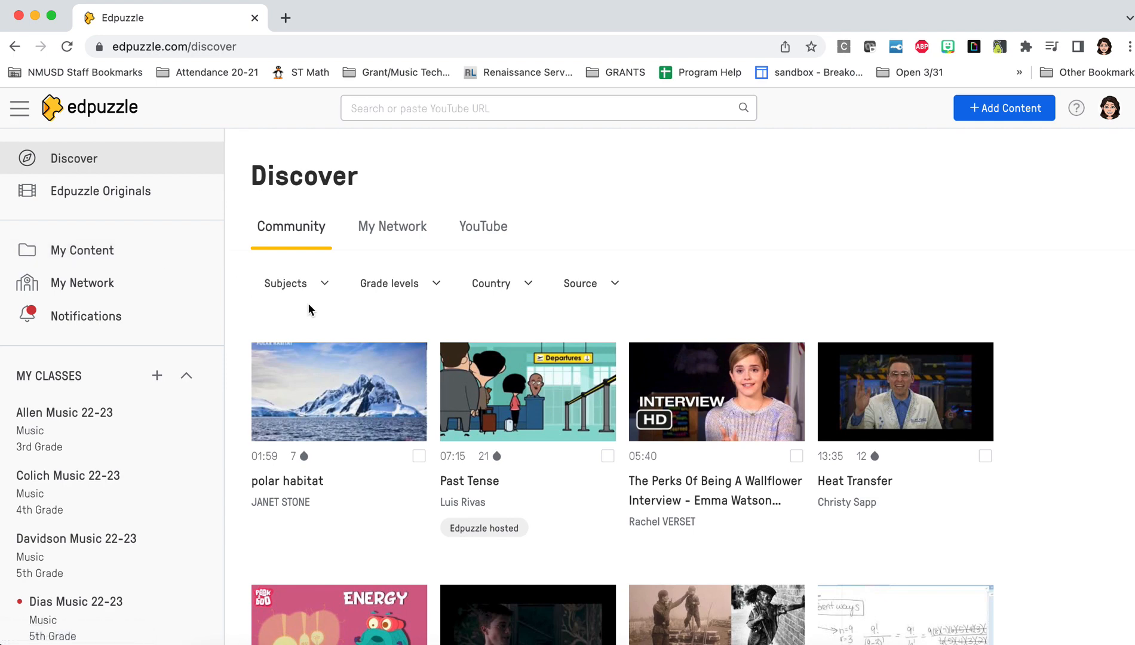
pyautogui.click(328, 285)
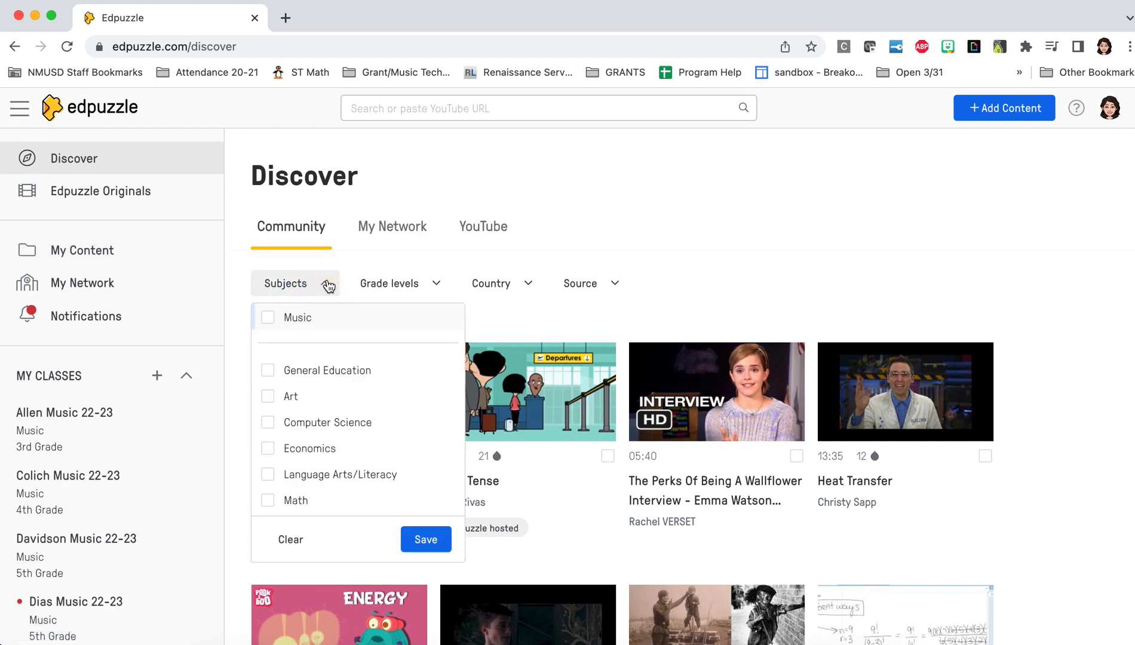
pyautogui.click(321, 321)
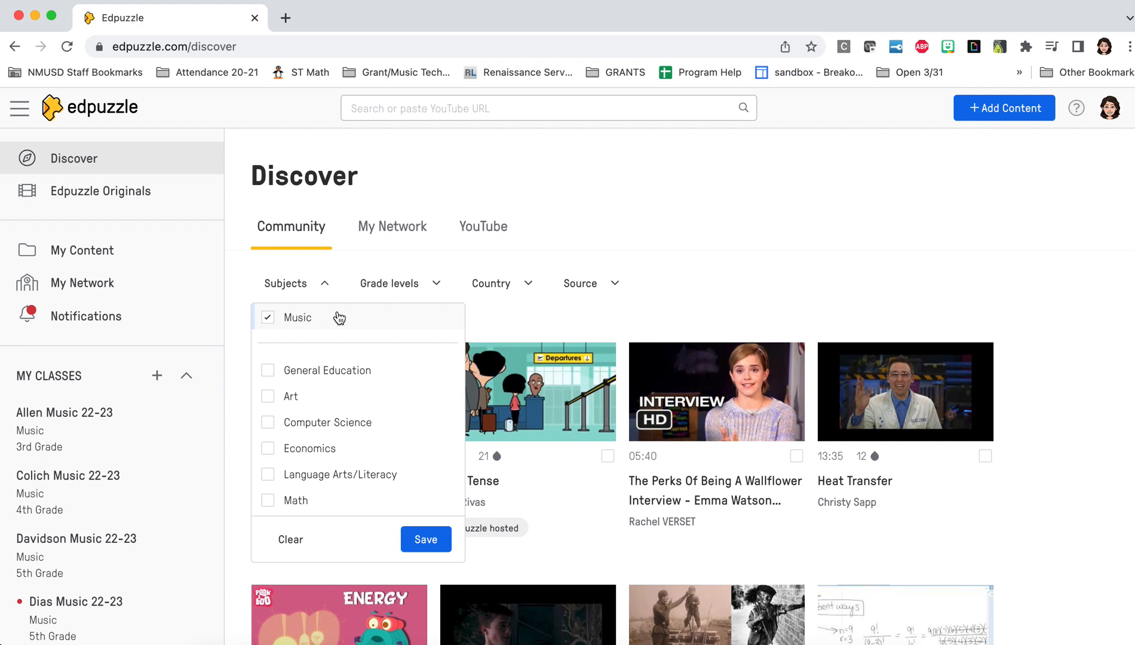
pyautogui.click(413, 287)
pyautogui.click(365, 320)
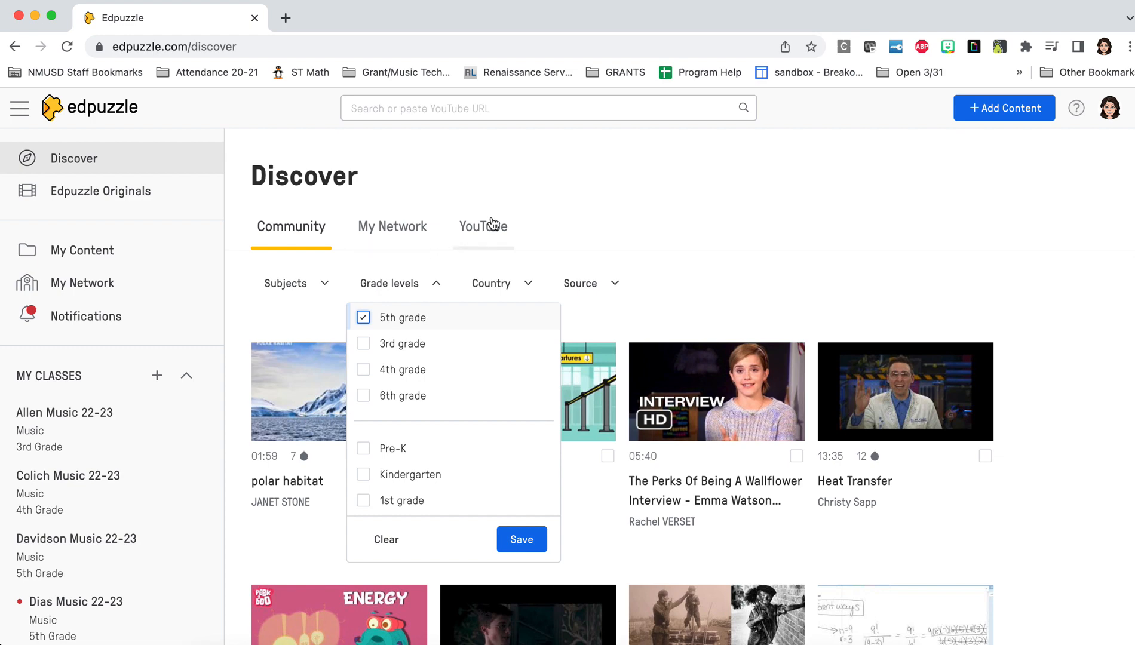
pyautogui.scroll(-1, 513, 499)
pyautogui.click(519, 539)
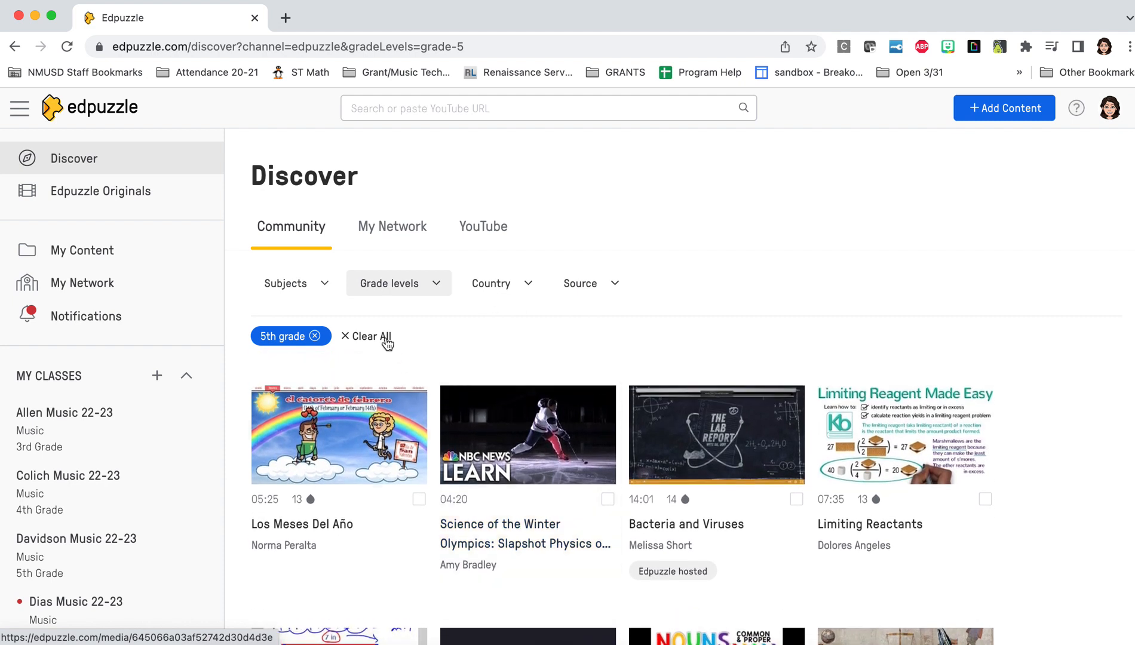
# - Add the Music subject to the filters and browse through the matching community videos
pyautogui.click(321, 285)
pyautogui.click(267, 317)
pyautogui.click(426, 540)
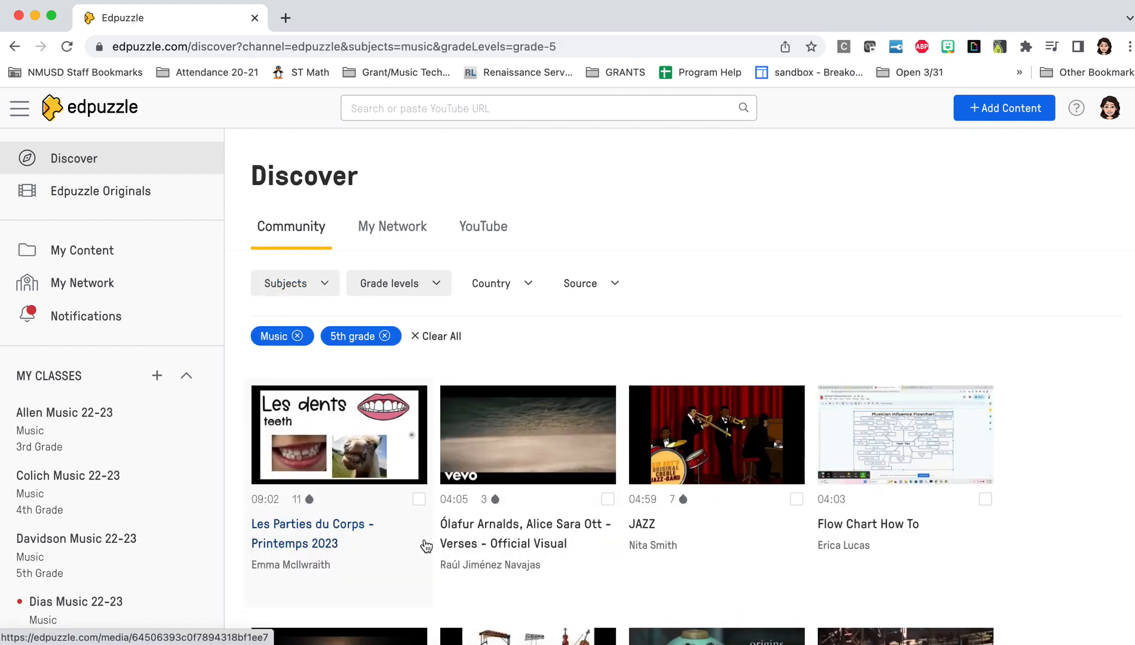
pyautogui.scroll(-3, 426, 546)
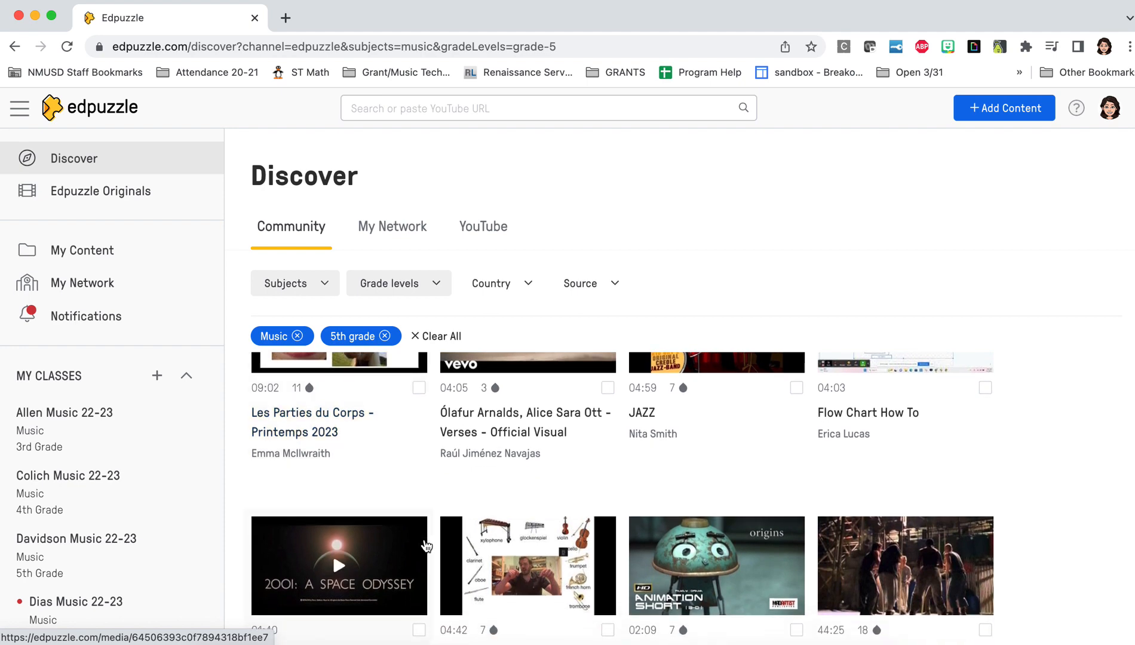
pyautogui.scroll(-2, 425, 545)
pyautogui.scroll(-1, 426, 545)
pyautogui.scroll(-5, 426, 545)
pyautogui.scroll(-8, 425, 541)
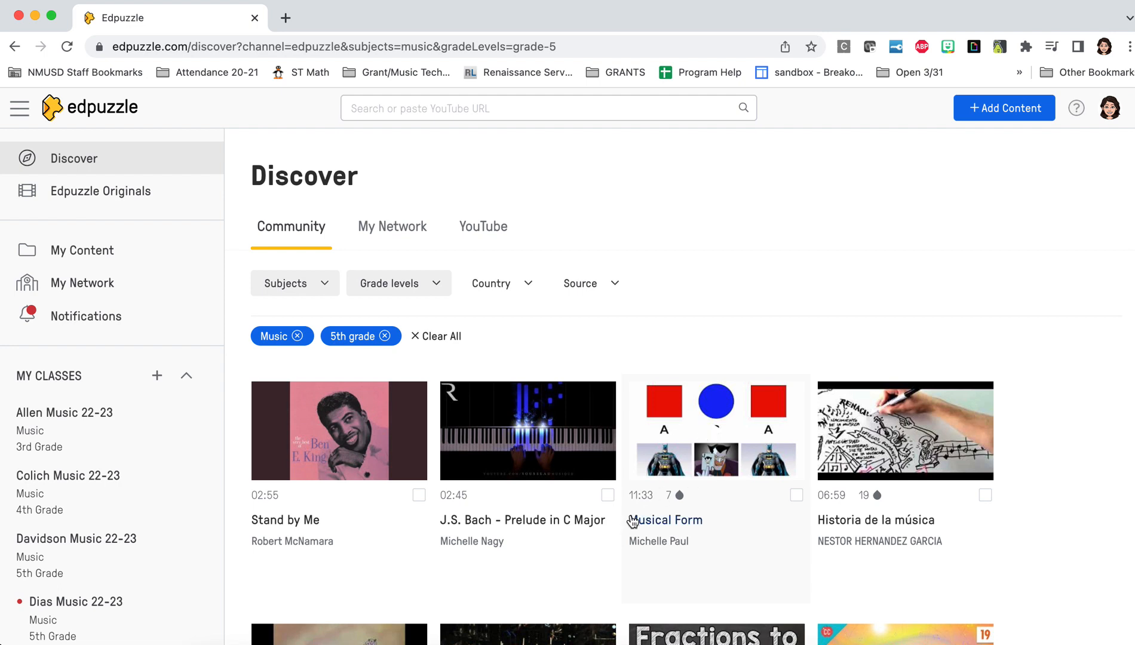
pyautogui.click(12, 391)
pyautogui.click(21, 302)
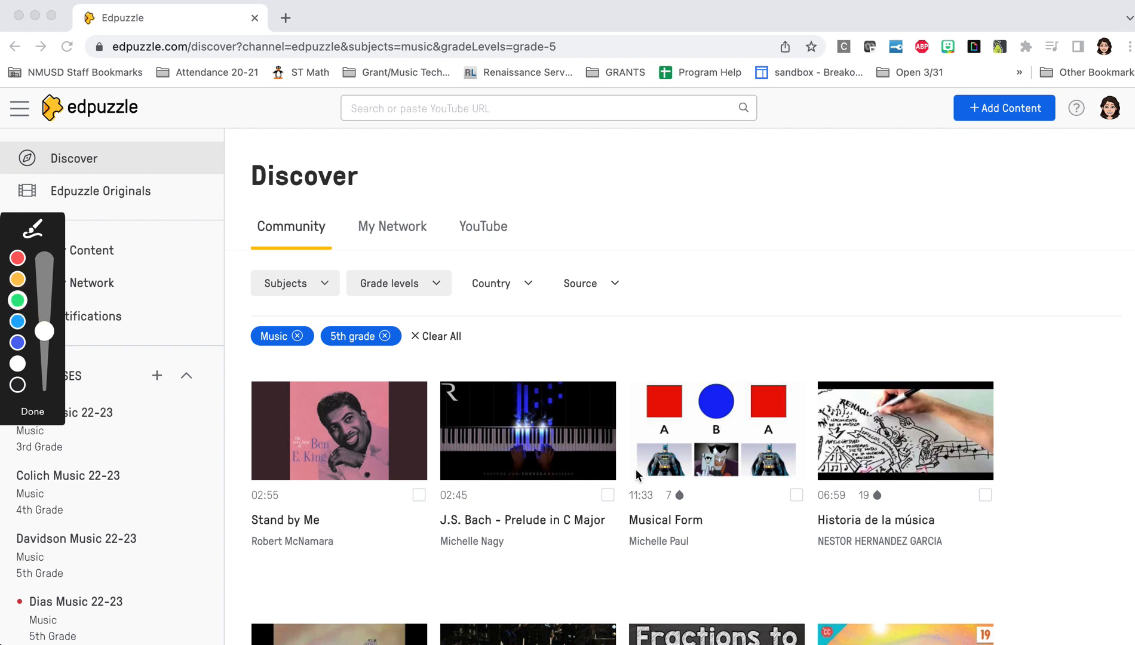
pyautogui.moveTo(668, 484)
pyautogui.mouseDown()
pyautogui.moveTo(624, 504)
pyautogui.moveTo(666, 514)
pyautogui.moveTo(663, 473)
pyautogui.moveTo(605, 478)
pyautogui.mouseUp()
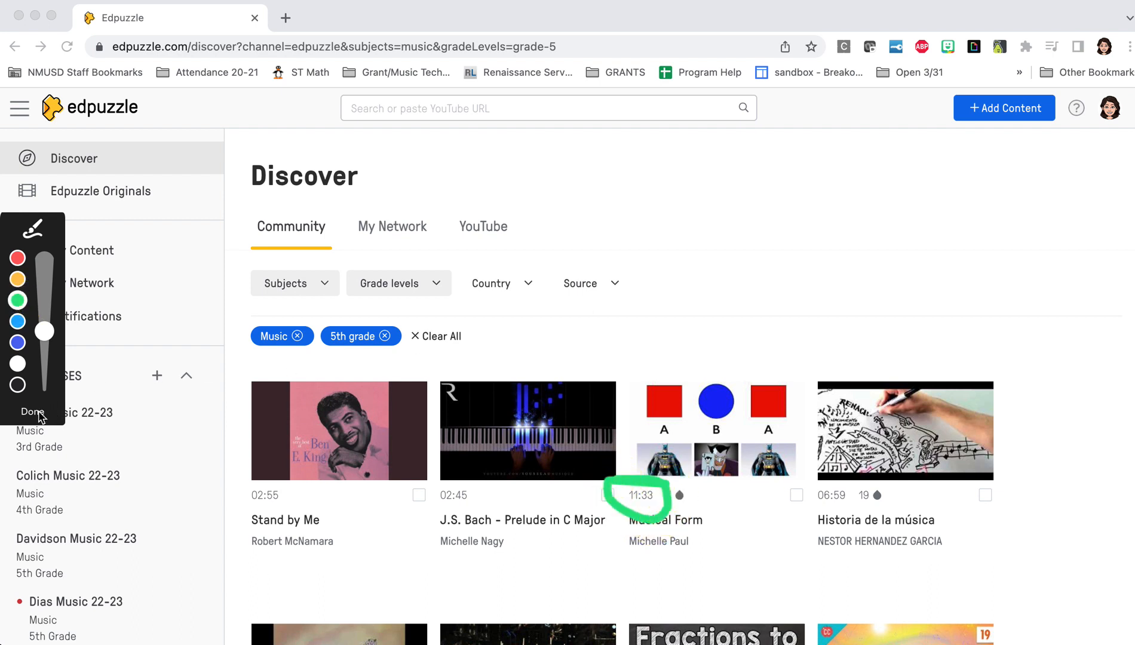
pyautogui.click(42, 412)
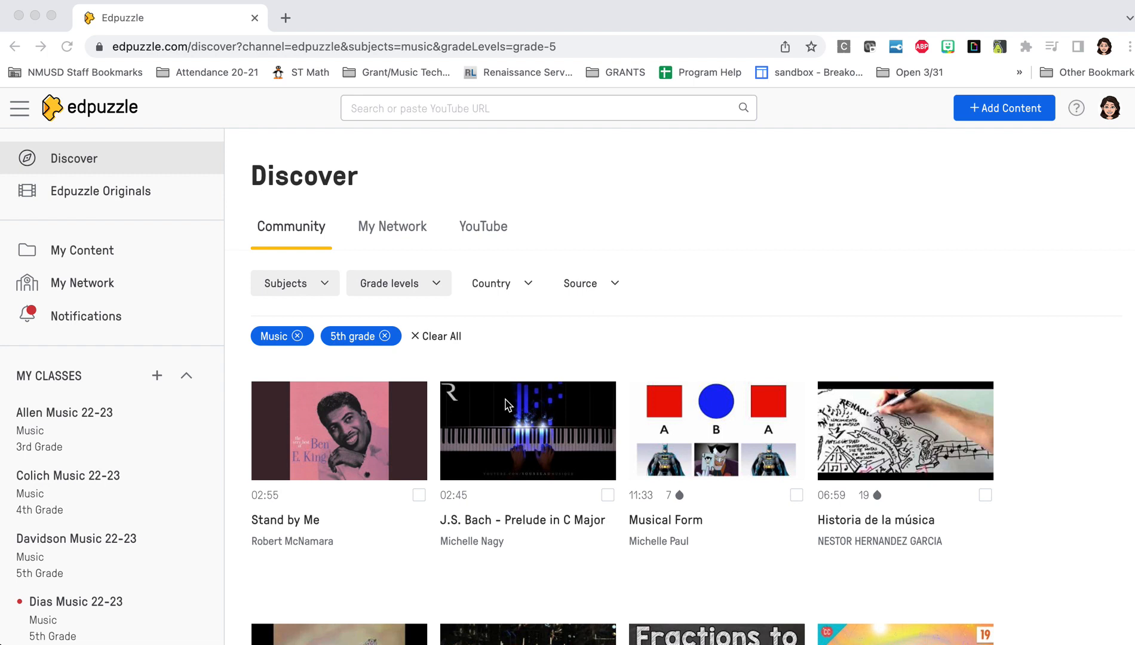
# - Open the preview of the "Musical Form" video and view the question at its first marker
pyautogui.click(707, 422)
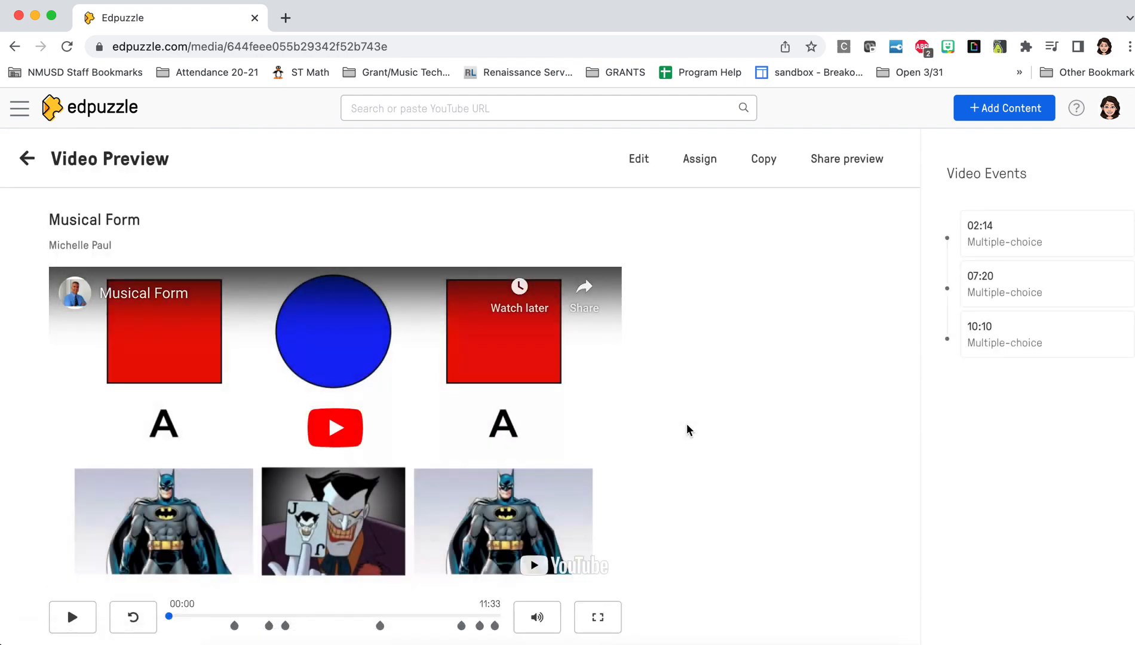
pyautogui.scroll(-2, 687, 430)
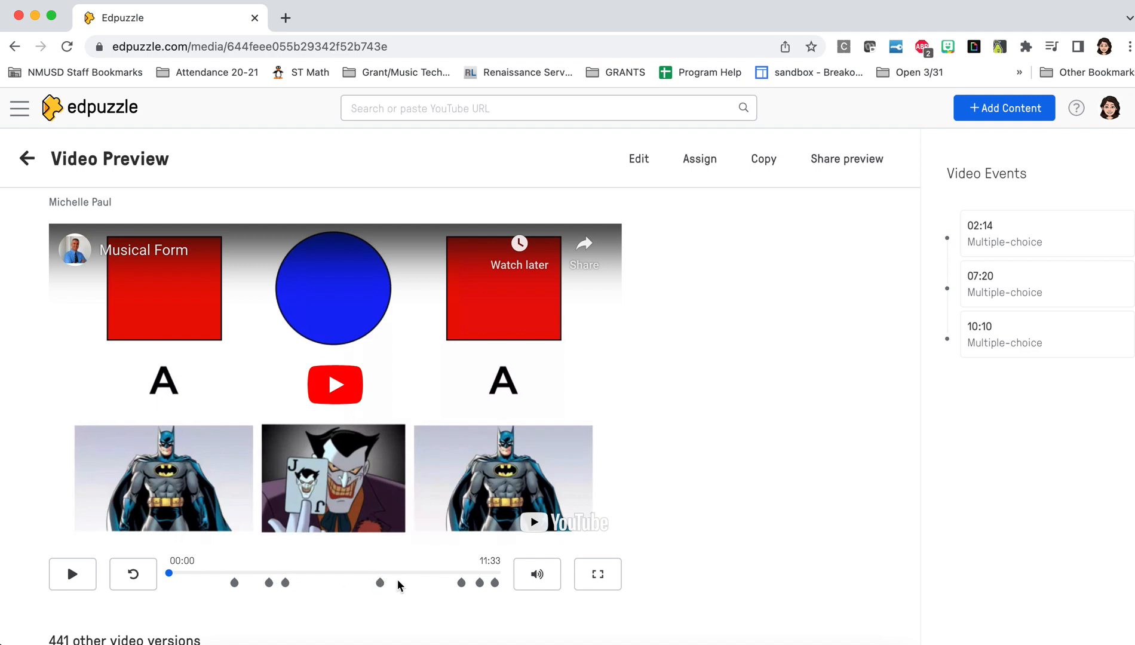
pyautogui.click(235, 583)
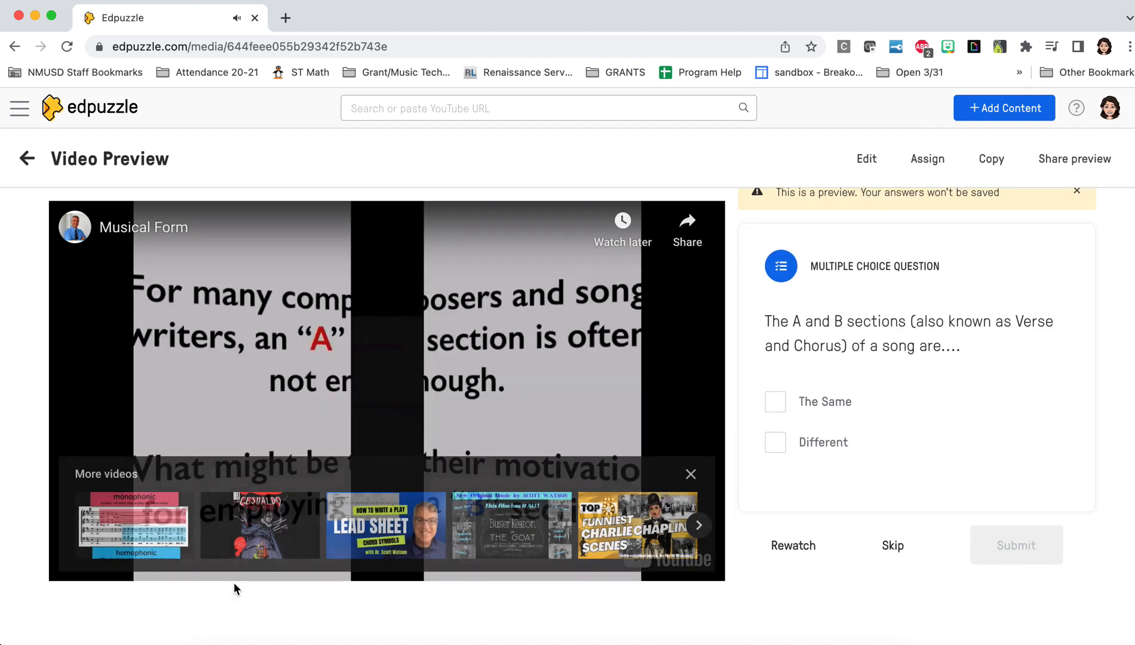
pyautogui.click(690, 476)
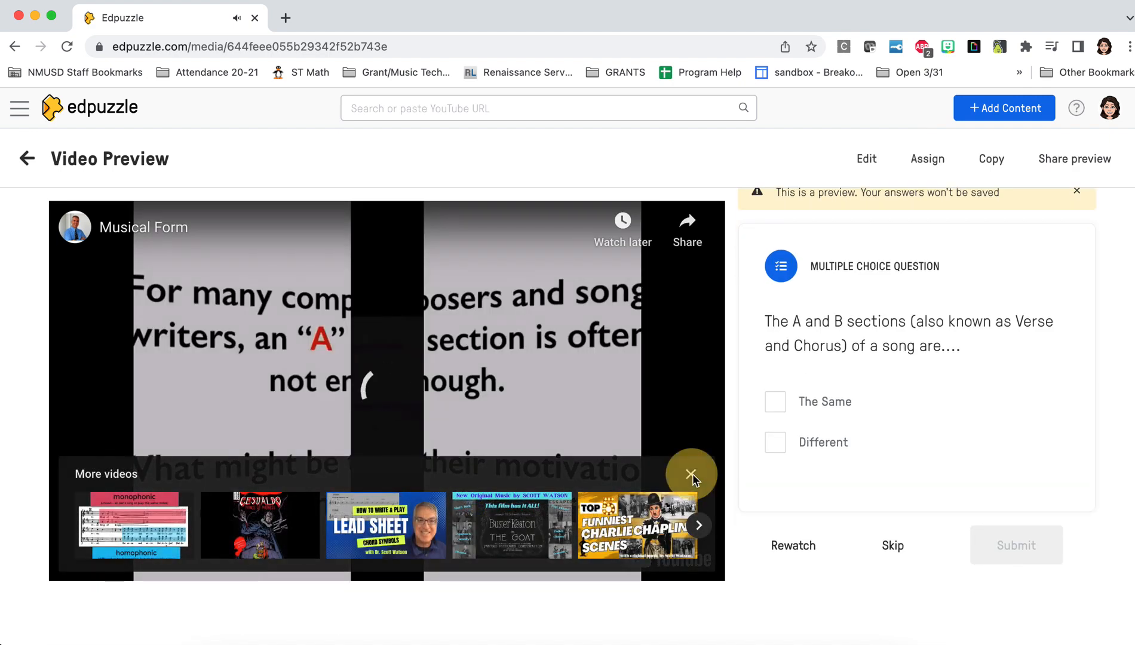
pyautogui.click(690, 476)
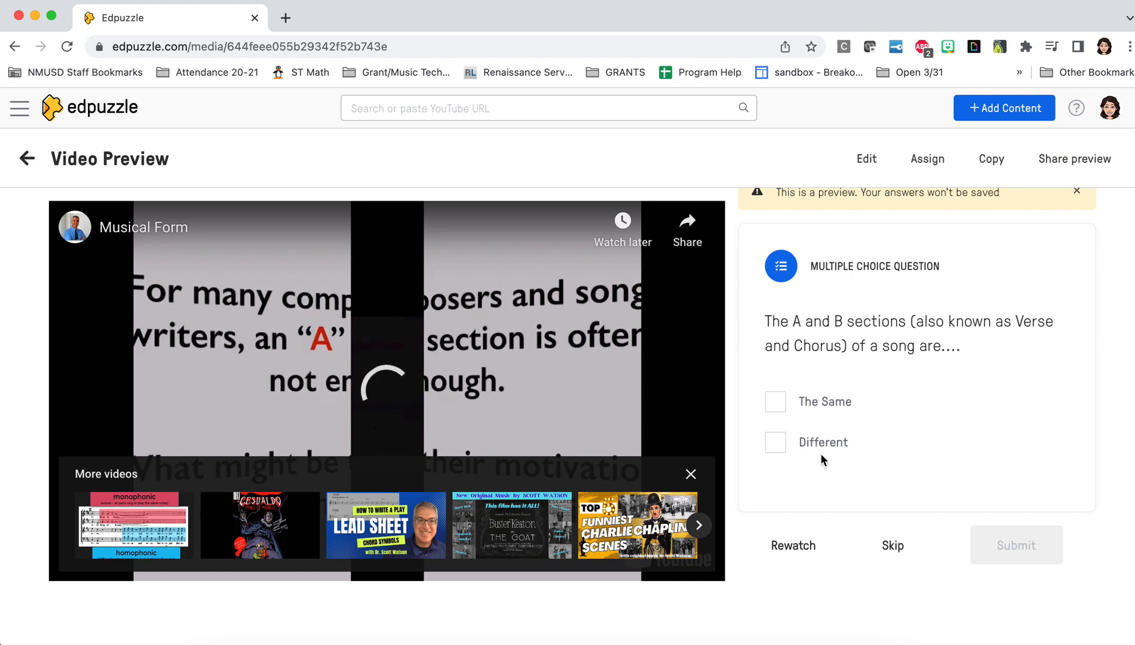
pyautogui.scroll(1, 821, 453)
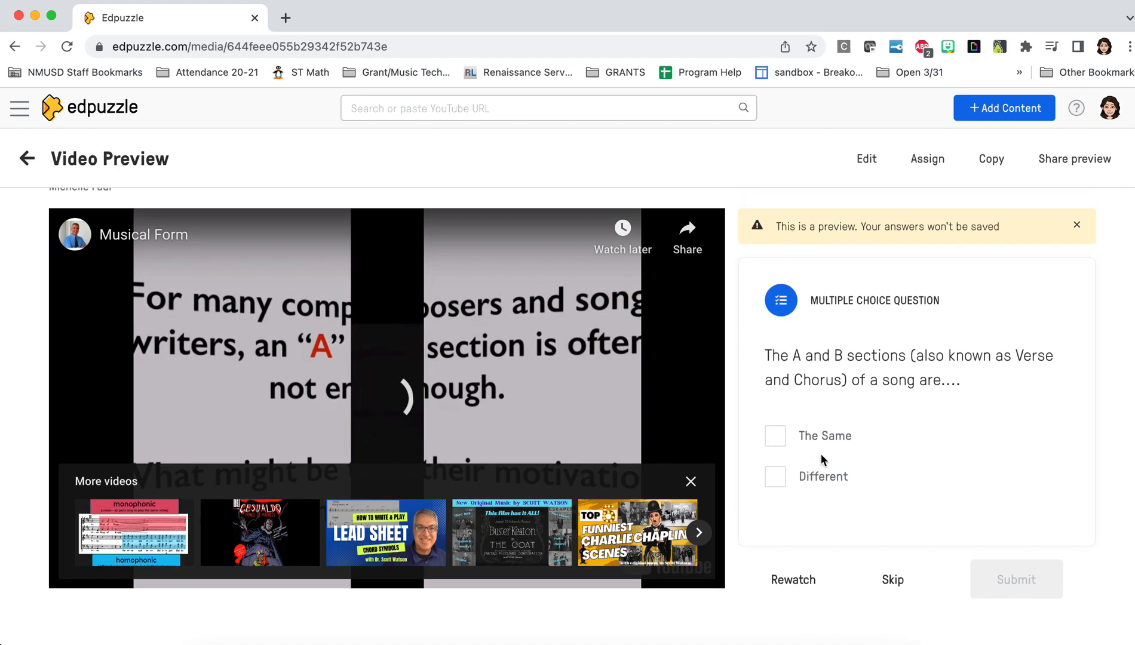
pyautogui.click(1, 394)
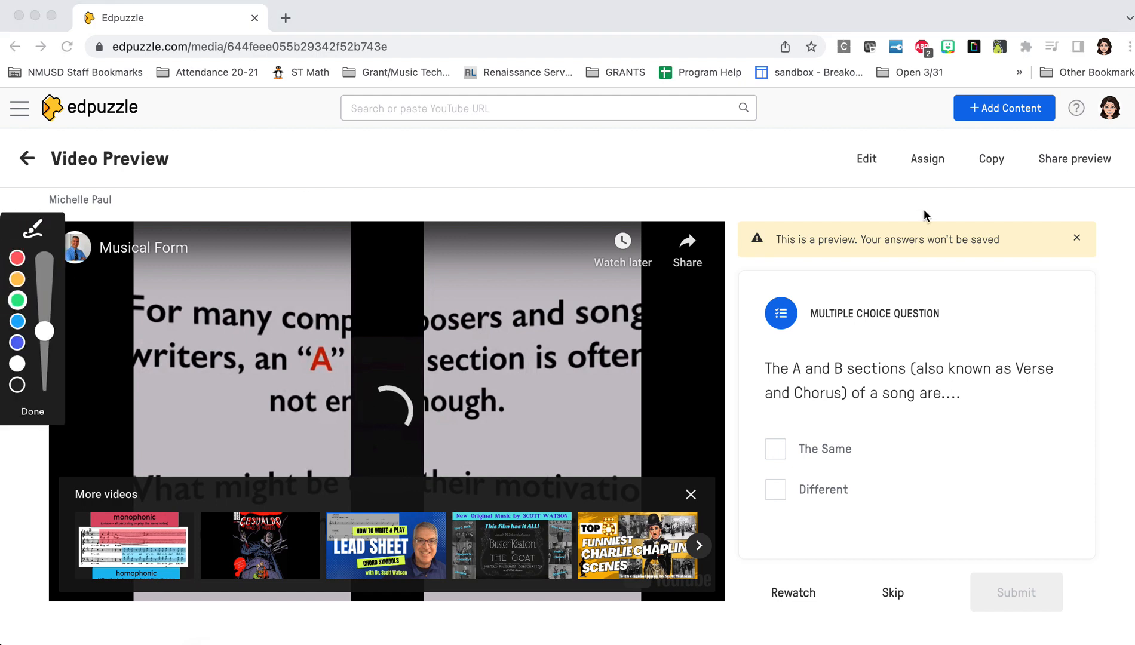
pyautogui.click(965, 196)
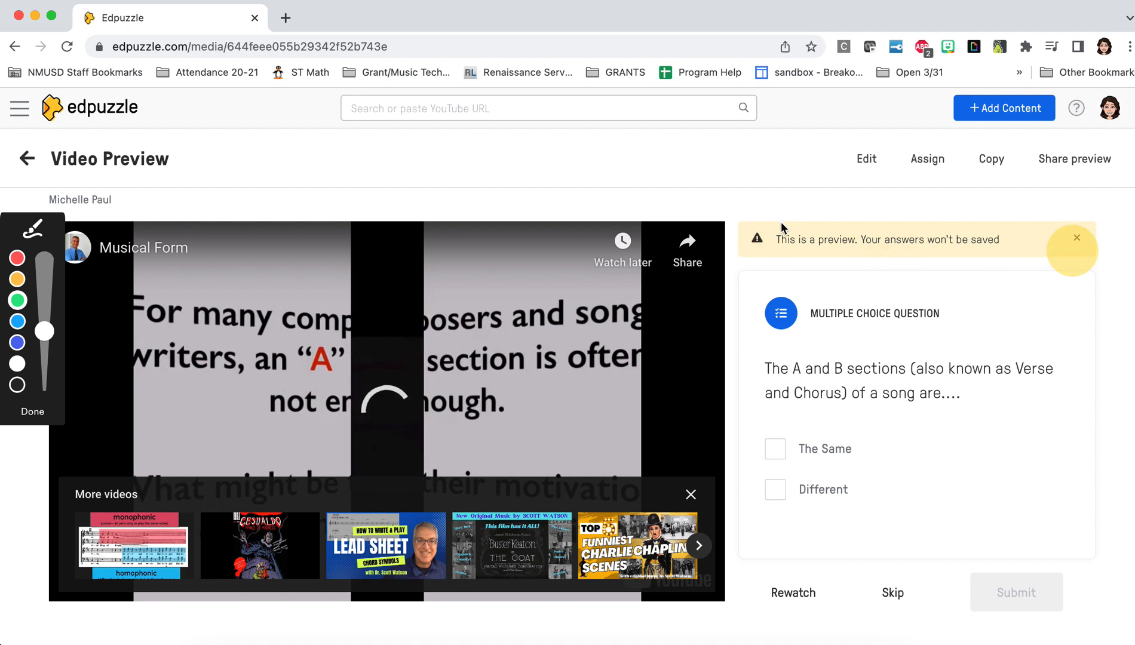
pyautogui.click(17, 302)
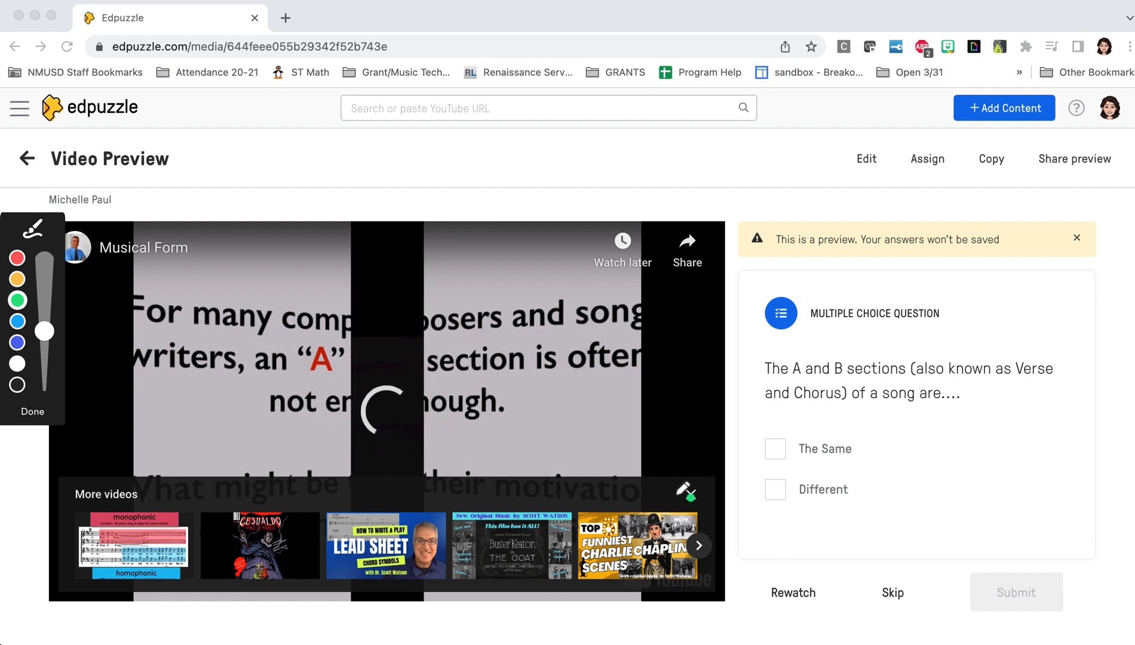
pyautogui.click(32, 412)
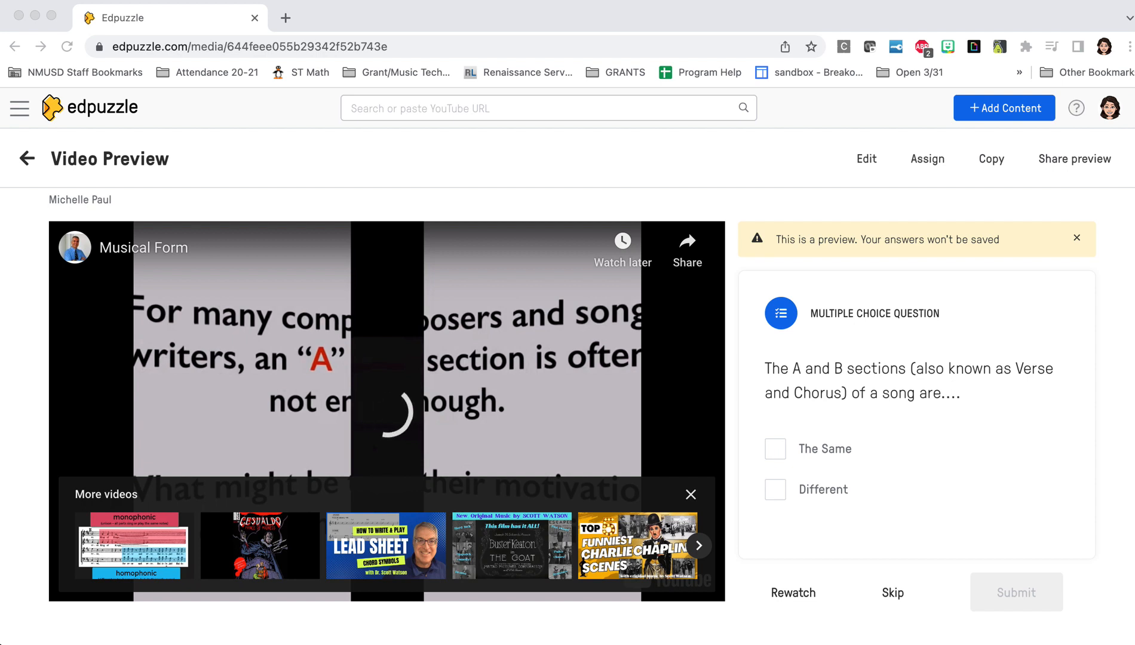
pyautogui.click(16, 395)
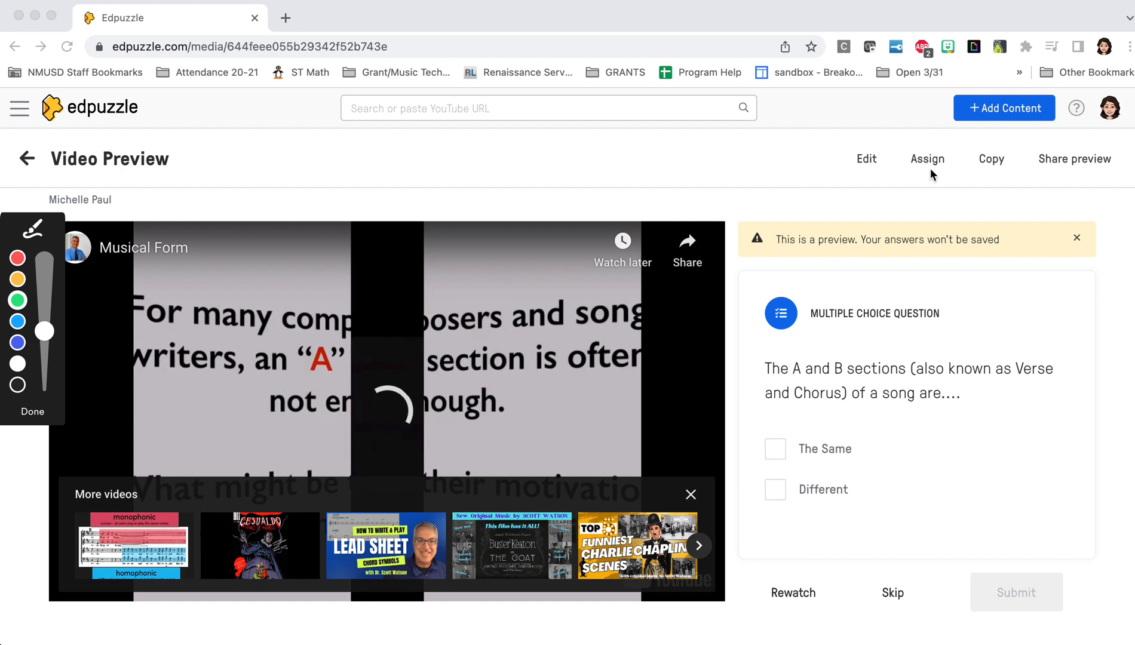
pyautogui.moveTo(951, 154)
pyautogui.mouseDown()
pyautogui.moveTo(917, 126)
pyautogui.moveTo(914, 184)
pyautogui.moveTo(968, 137)
pyautogui.moveTo(896, 170)
pyautogui.moveTo(953, 194)
pyautogui.moveTo(917, 122)
pyautogui.moveTo(926, 185)
pyautogui.moveTo(968, 172)
pyautogui.moveTo(916, 134)
pyautogui.moveTo(899, 177)
pyautogui.mouseUp()
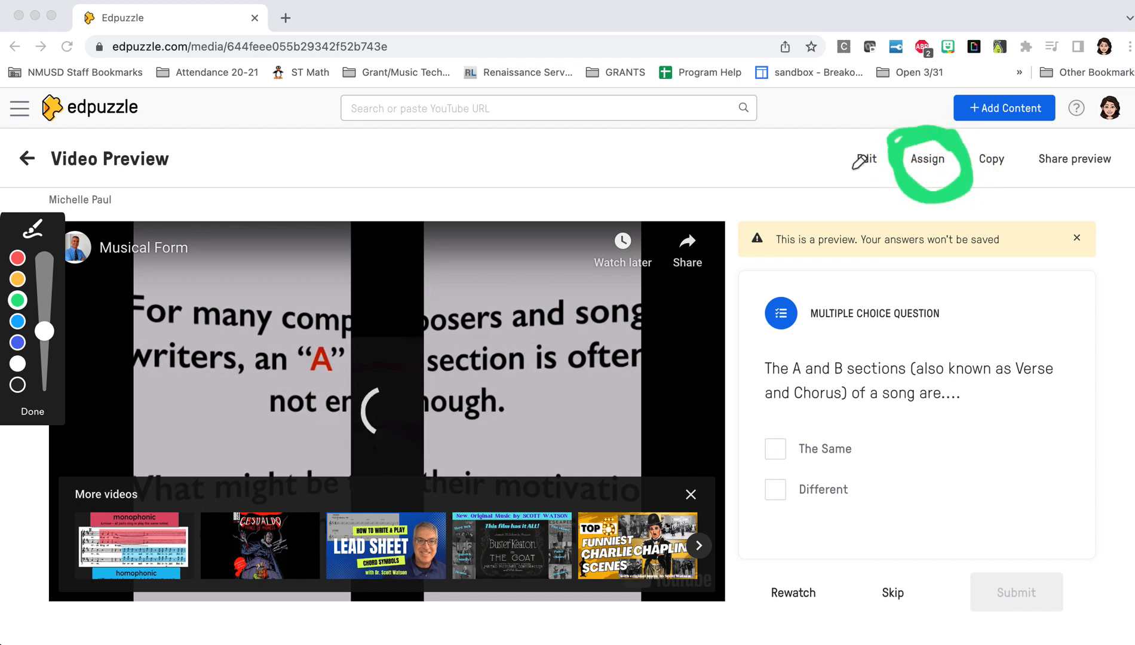
pyautogui.click(32, 412)
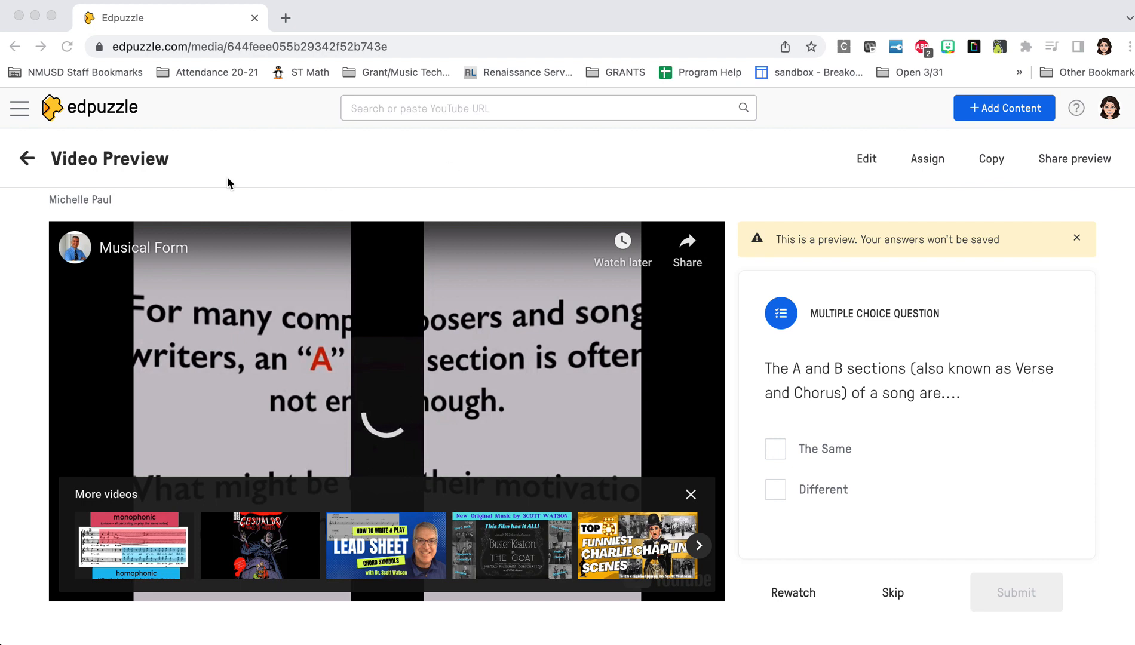
# - Start assigning the "Musical Form" video and select the 5th grade music class near the end of the class list
pyautogui.click(919, 161)
pyautogui.click(926, 159)
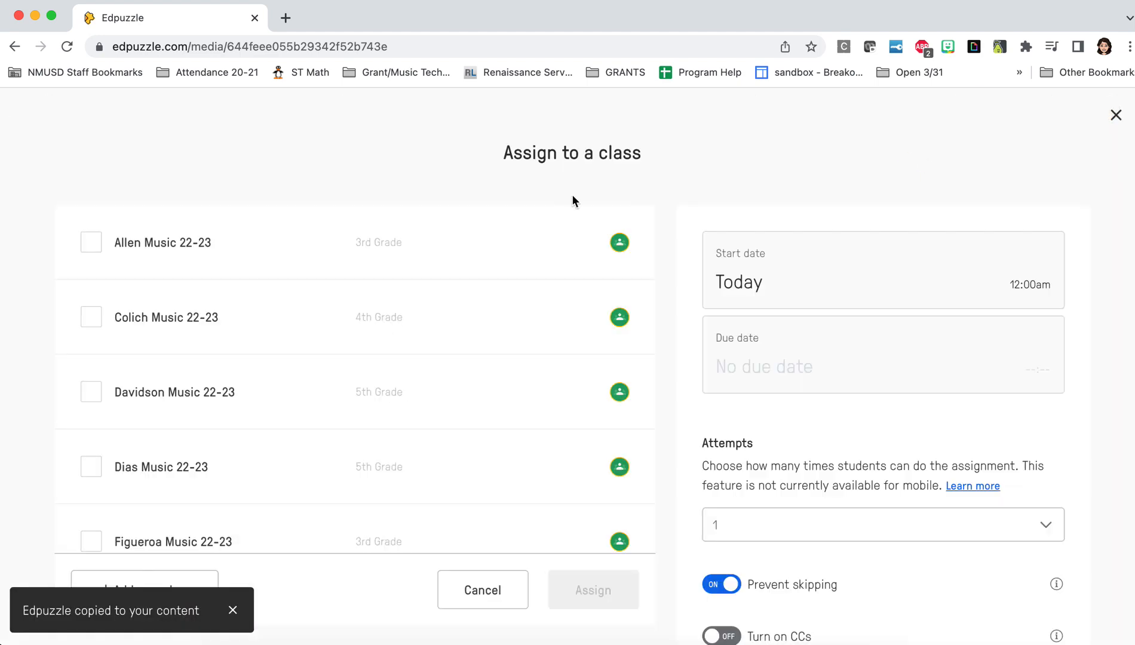
pyautogui.scroll(-1, 568, 532)
pyautogui.scroll(-8, 569, 531)
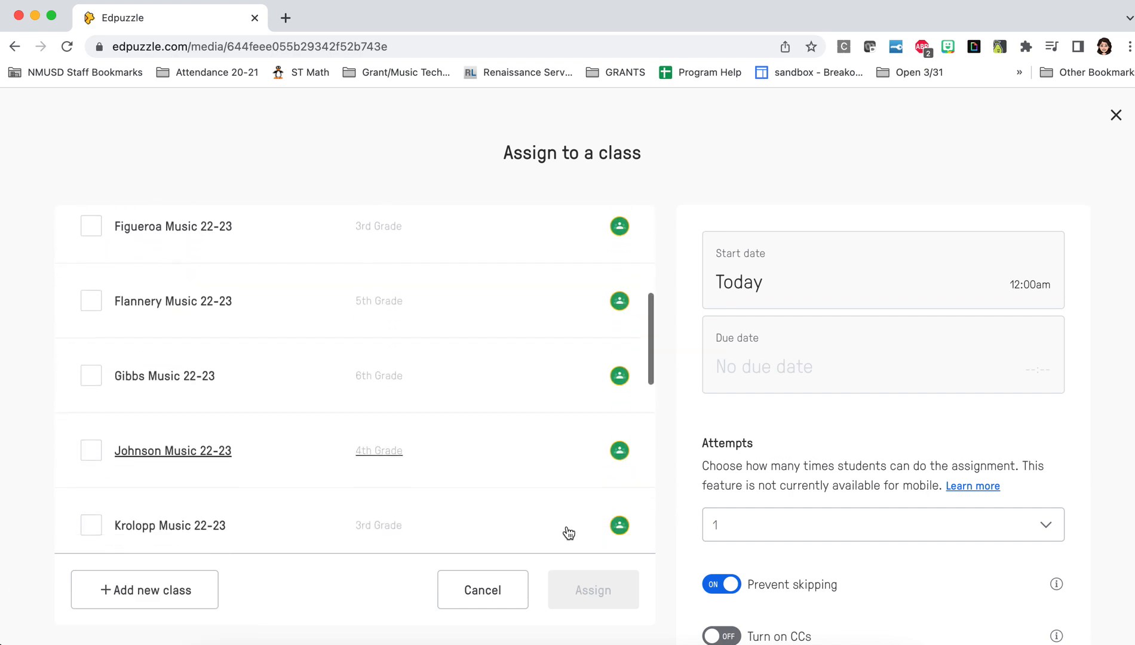
pyautogui.scroll(-2, 569, 533)
pyautogui.scroll(-5, 568, 533)
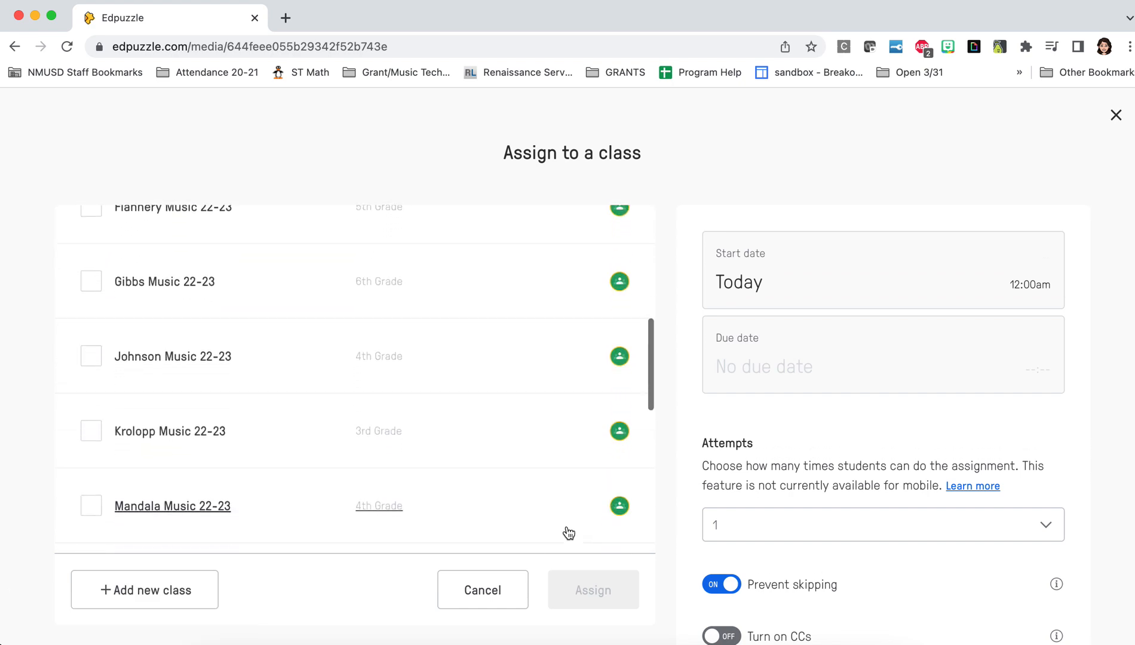
pyautogui.scroll(-5, 568, 533)
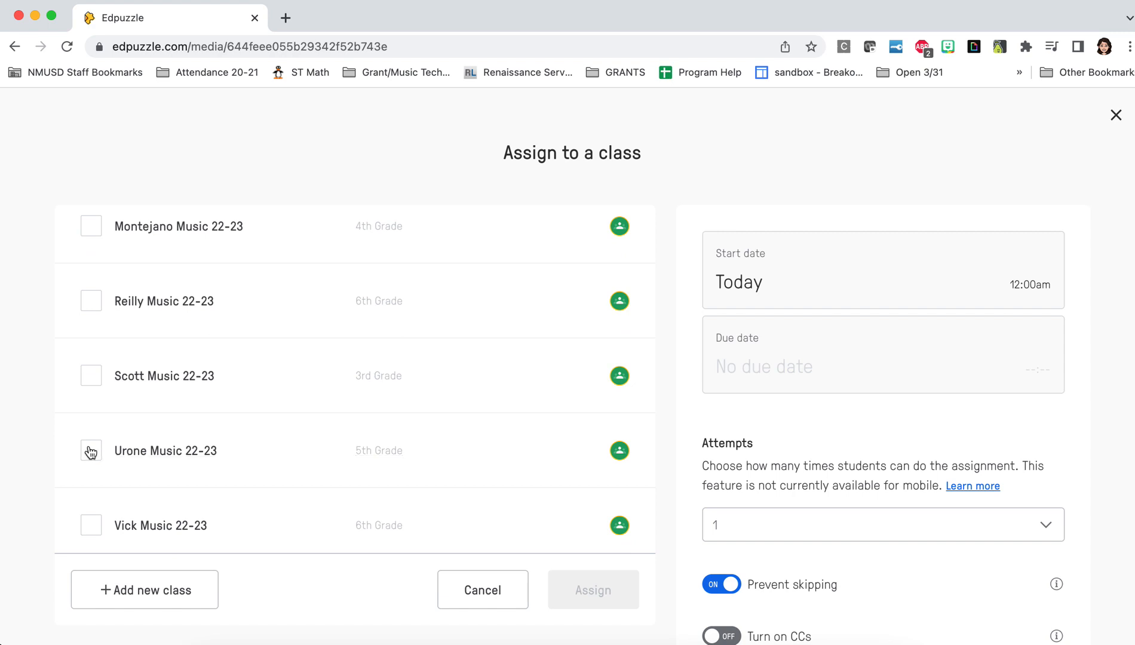
pyautogui.scroll(1, 488, 346)
pyautogui.scroll(-1, 489, 346)
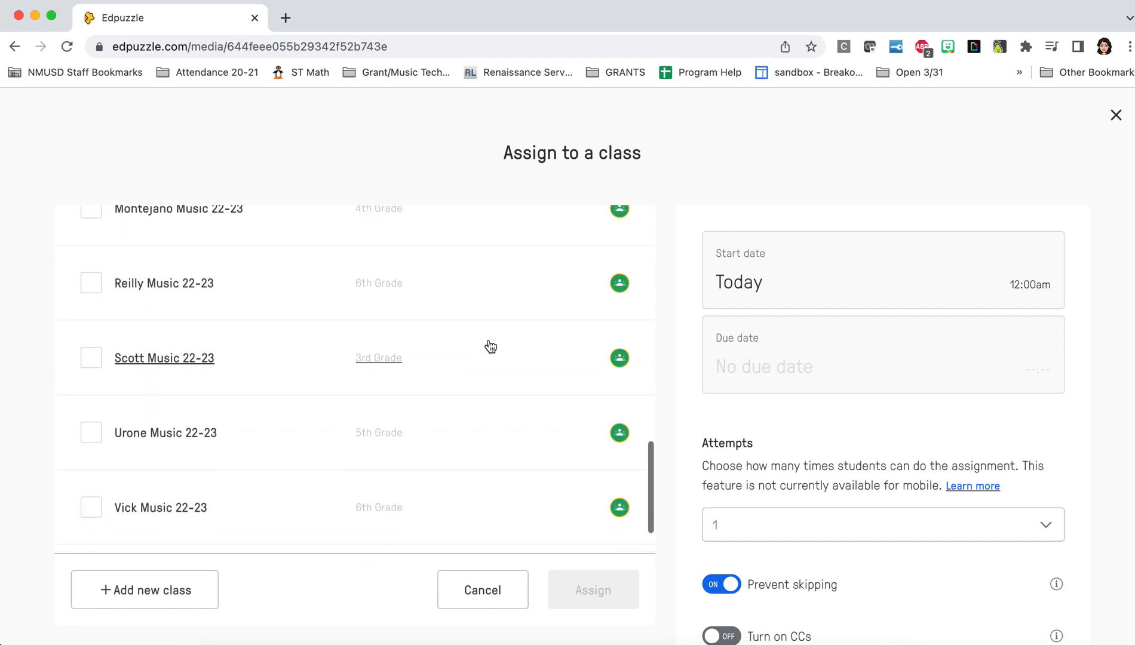
pyautogui.click(94, 433)
pyautogui.scroll(-1, 93, 434)
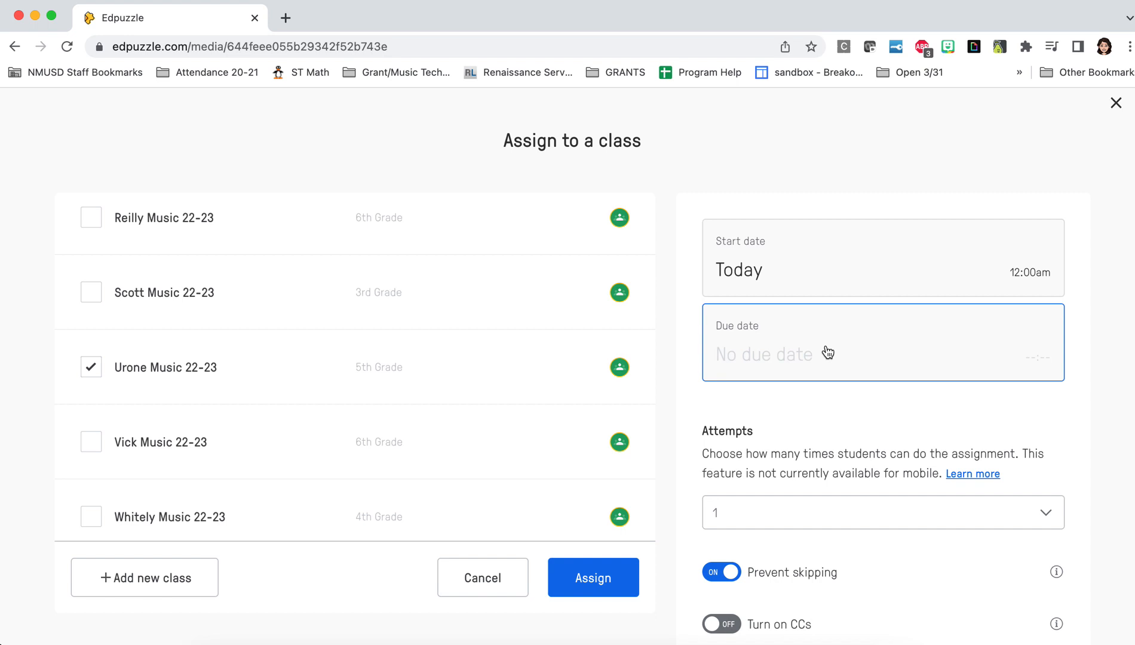
# - Set both the start date and the due date of the assignment to tomorrow, May 2, 2023
pyautogui.click(753, 285)
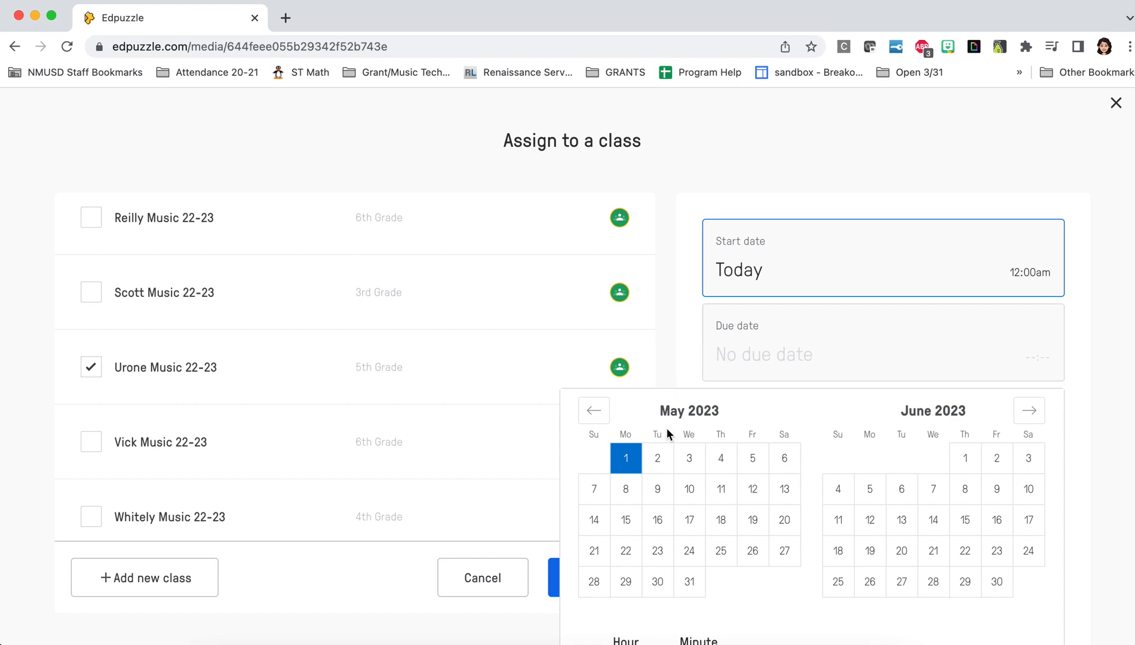
pyautogui.click(666, 468)
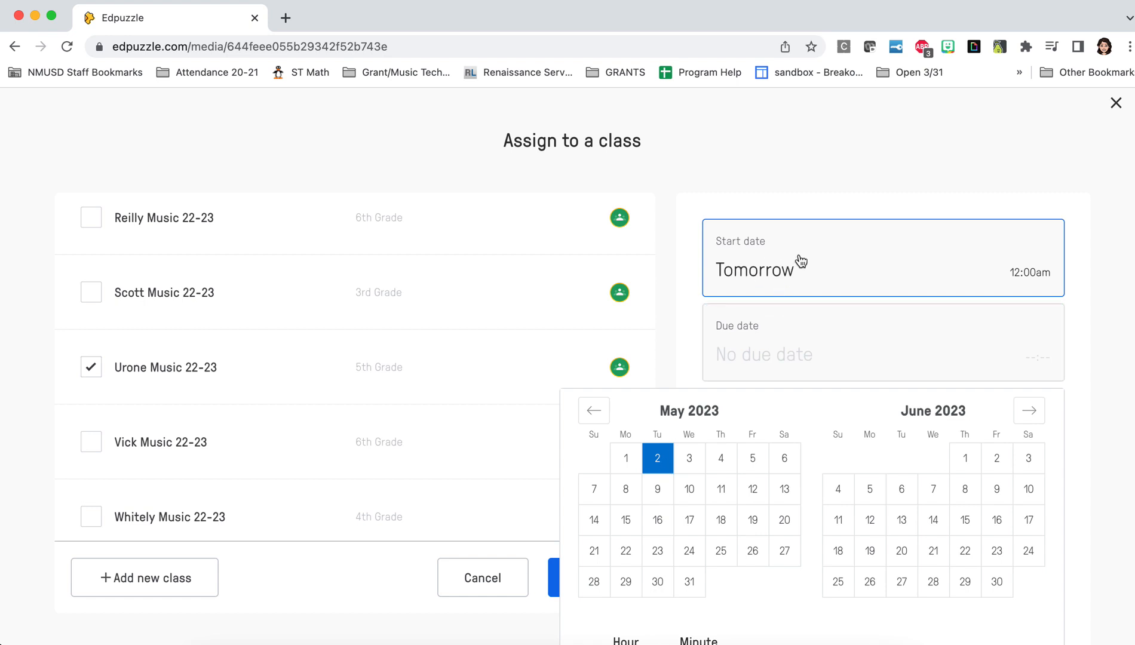
pyautogui.click(767, 352)
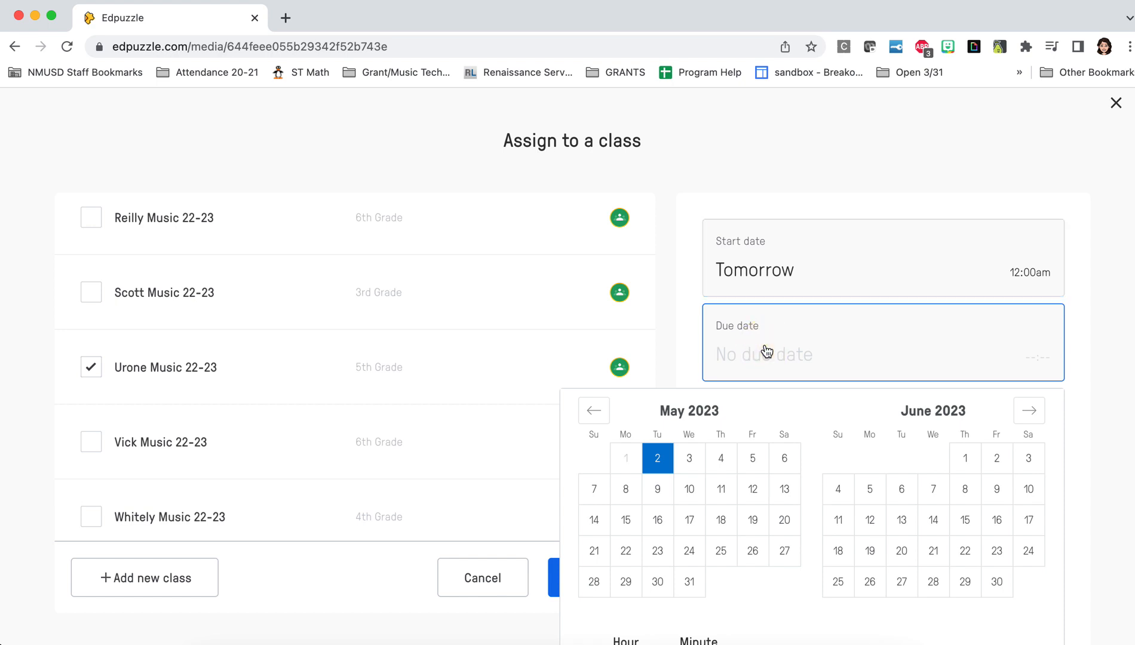
pyautogui.click(659, 460)
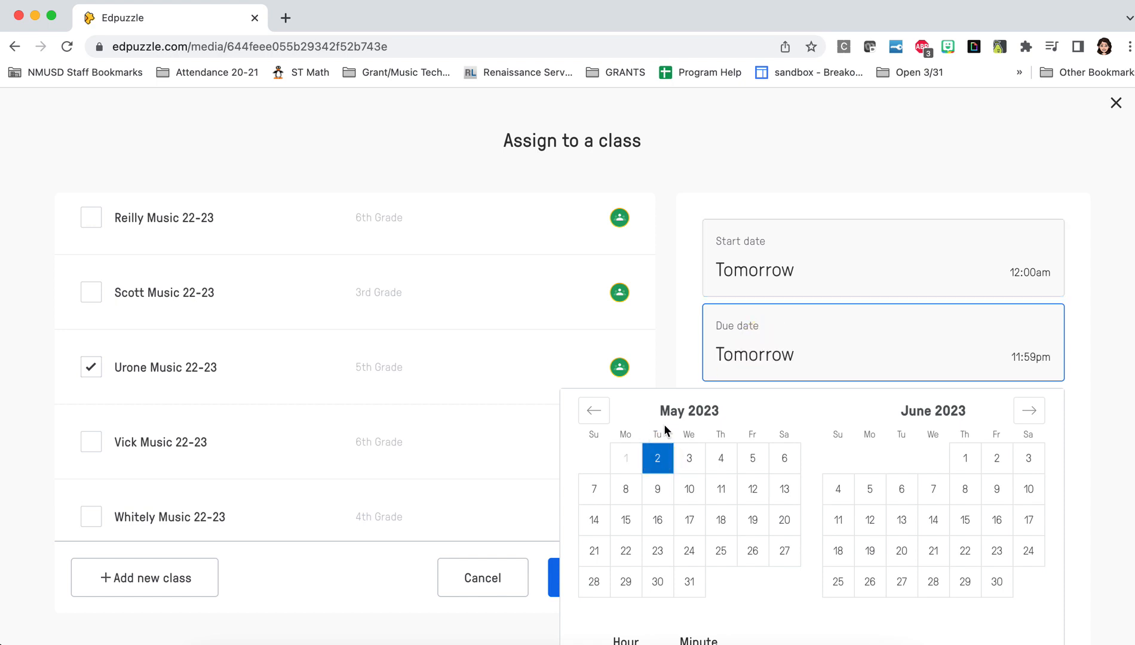
pyautogui.scroll(-2, 664, 429)
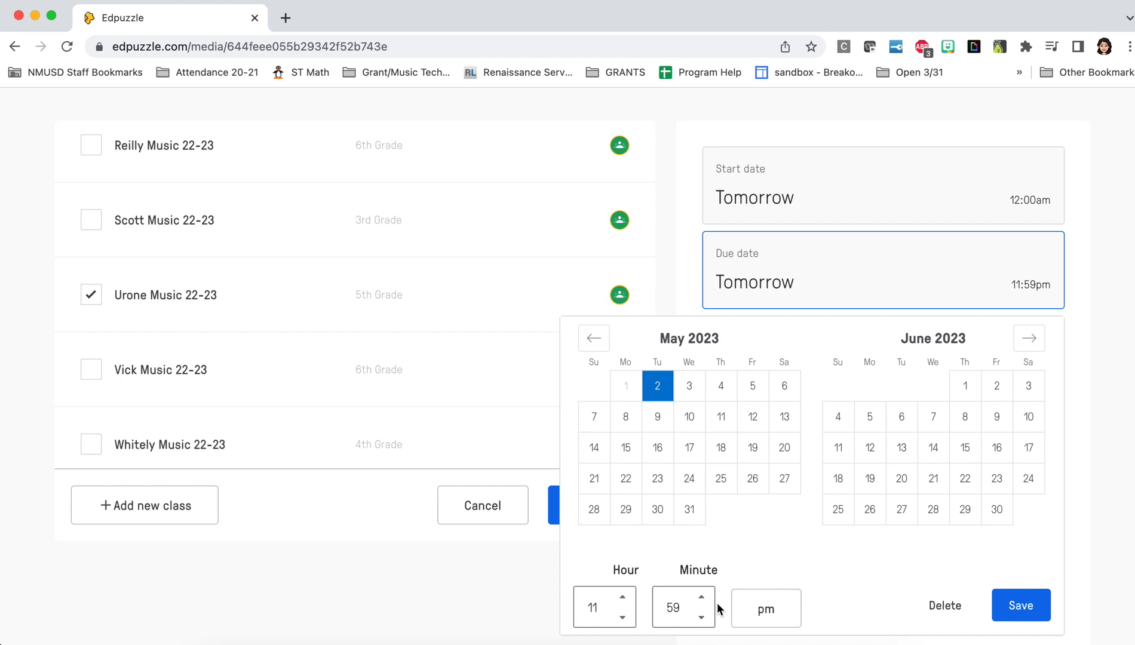
# - Set the assignment's start date to today, May 1, with a start time of 9:40 am
pyautogui.click(771, 207)
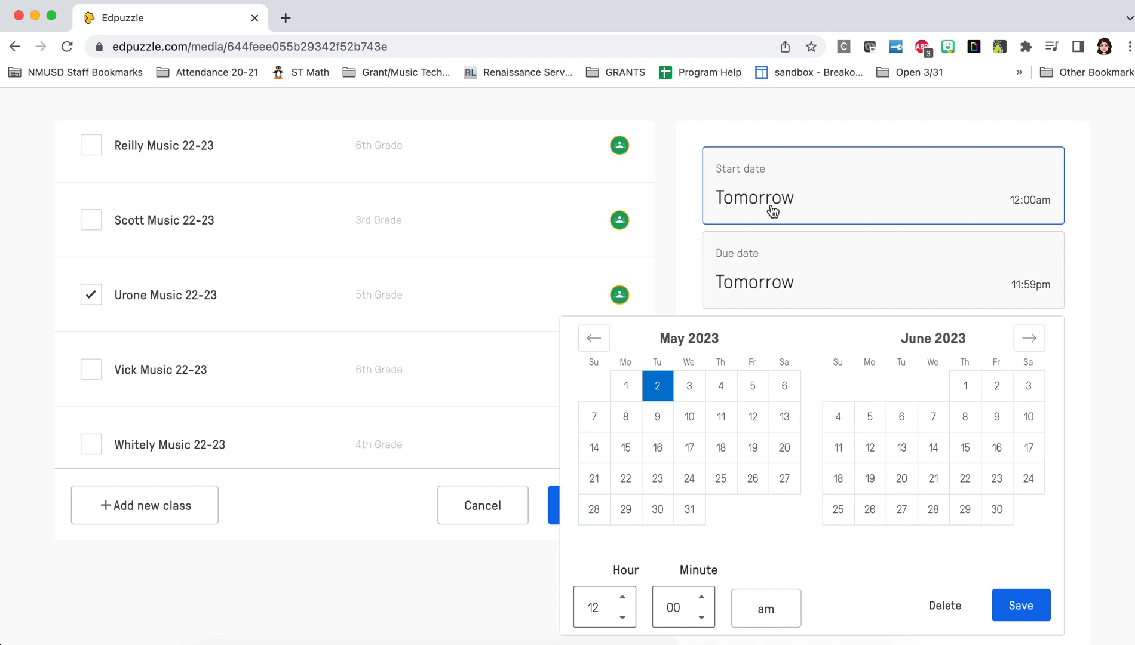
pyautogui.click(772, 209)
pyautogui.click(767, 209)
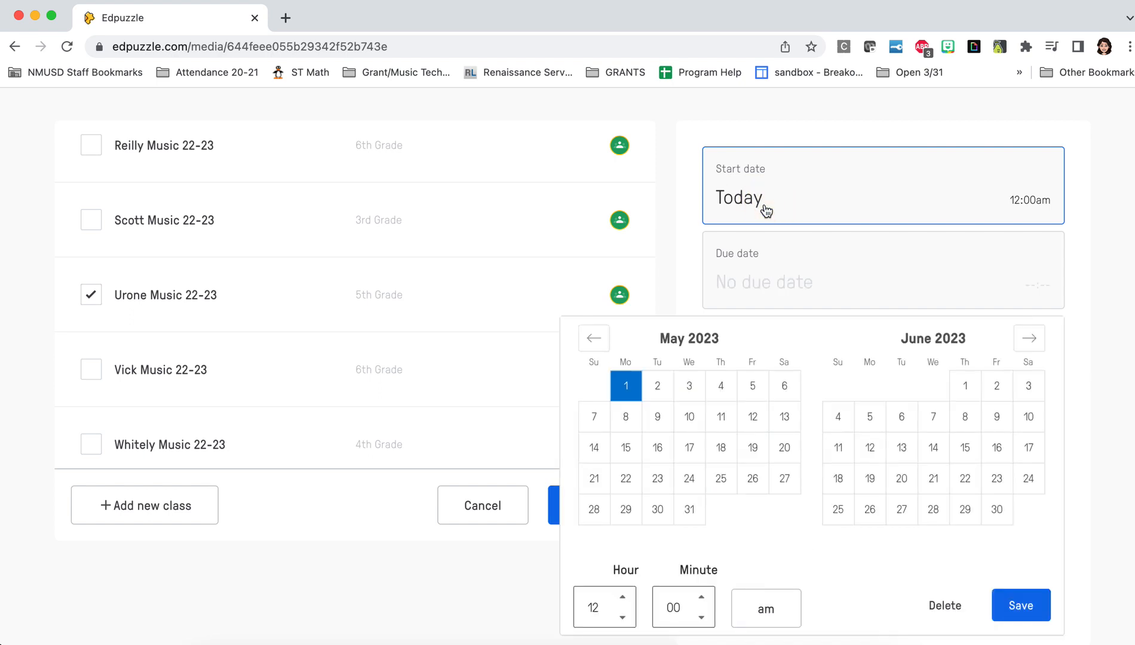
pyautogui.doubleClick(592, 608)
pyautogui.write('9')
pyautogui.press('Up')
pyautogui.doubleClick(595, 608)
pyautogui.write('9')
pyautogui.doubleClick(662, 613)
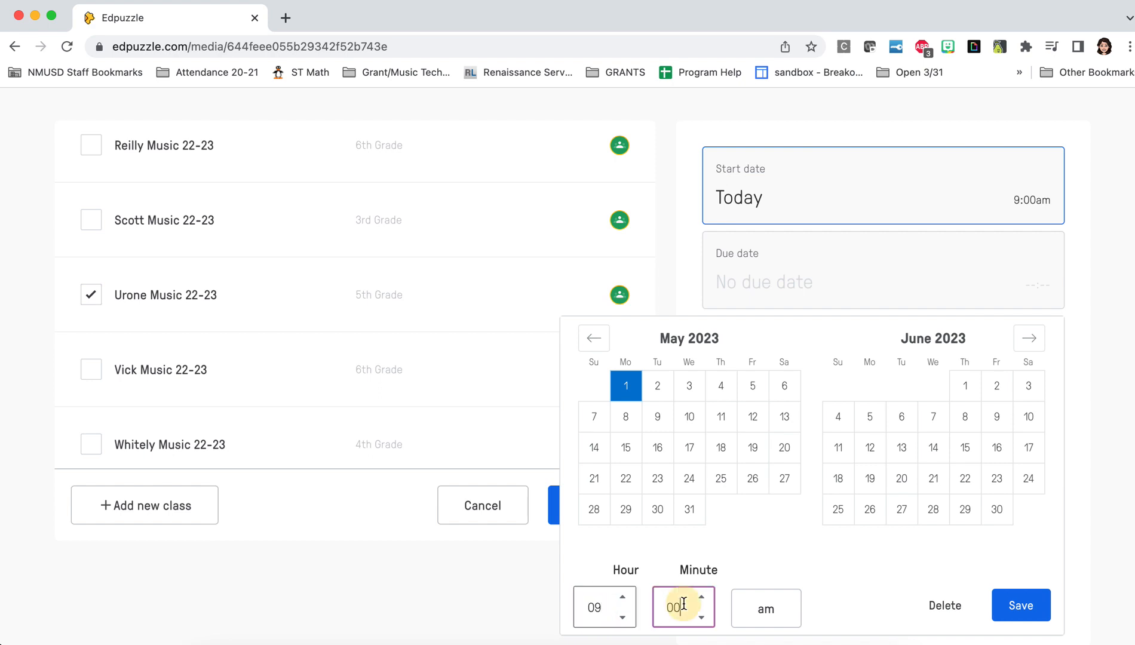
pyautogui.write('40')
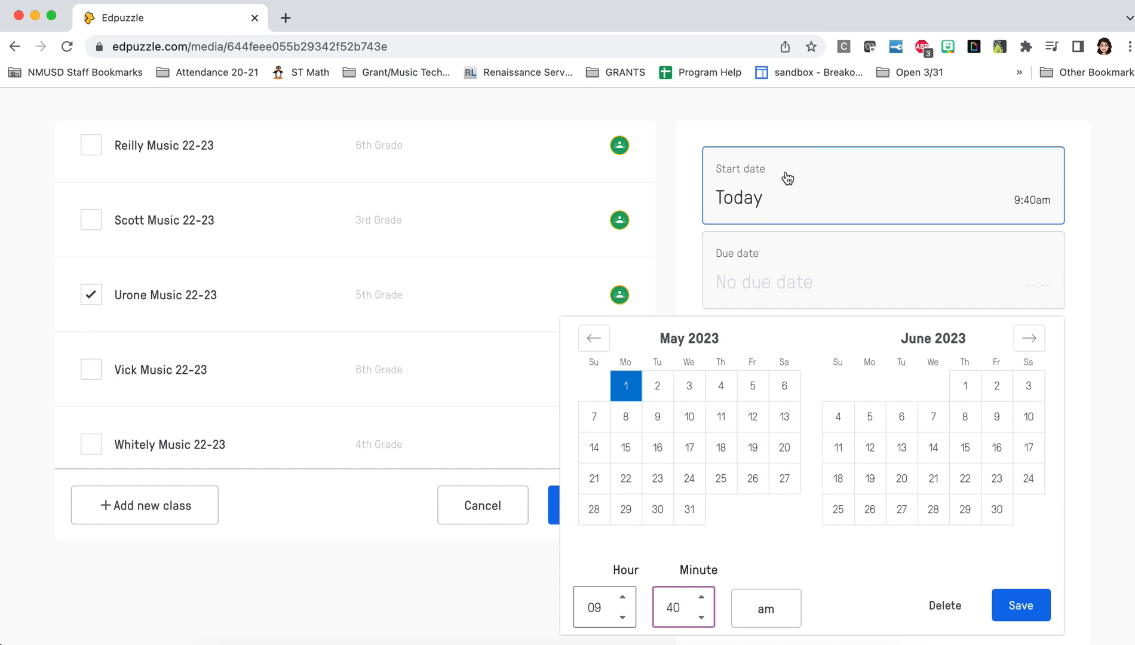
# - Set the assignment's due date to May 2 at 9:40 am and save the schedule
pyautogui.click(759, 276)
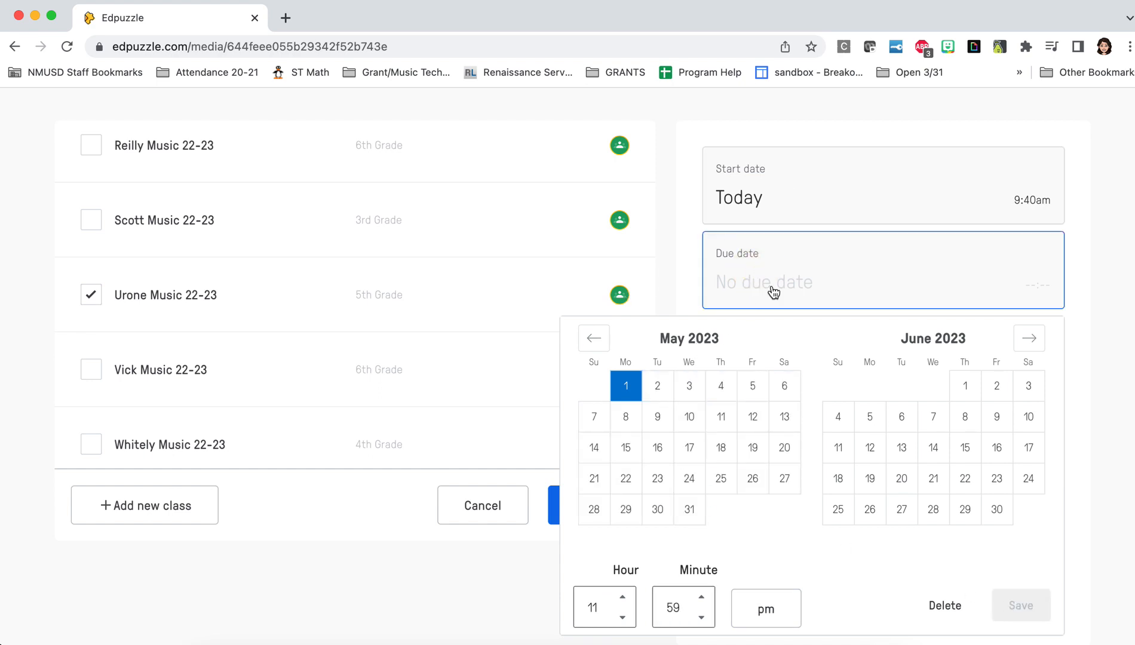
pyautogui.click(657, 388)
pyautogui.click(602, 609)
pyautogui.press('BackSpace')
pyautogui.write('9')
pyautogui.click(666, 609)
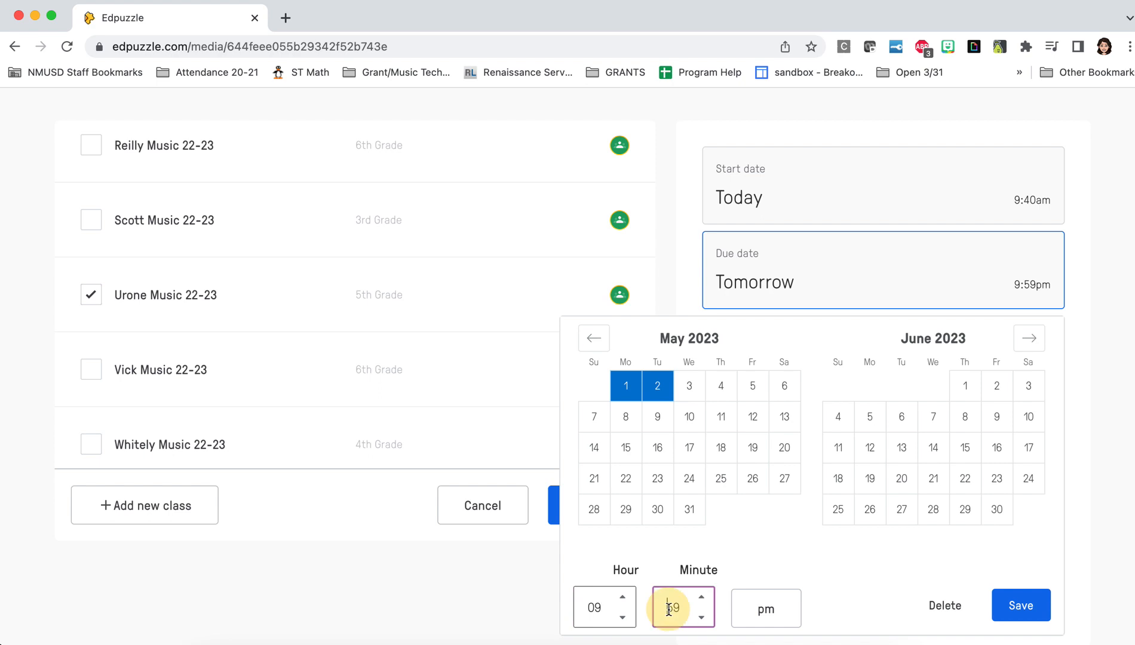
pyautogui.doubleClick(668, 609)
pyautogui.write('40')
pyautogui.click(753, 612)
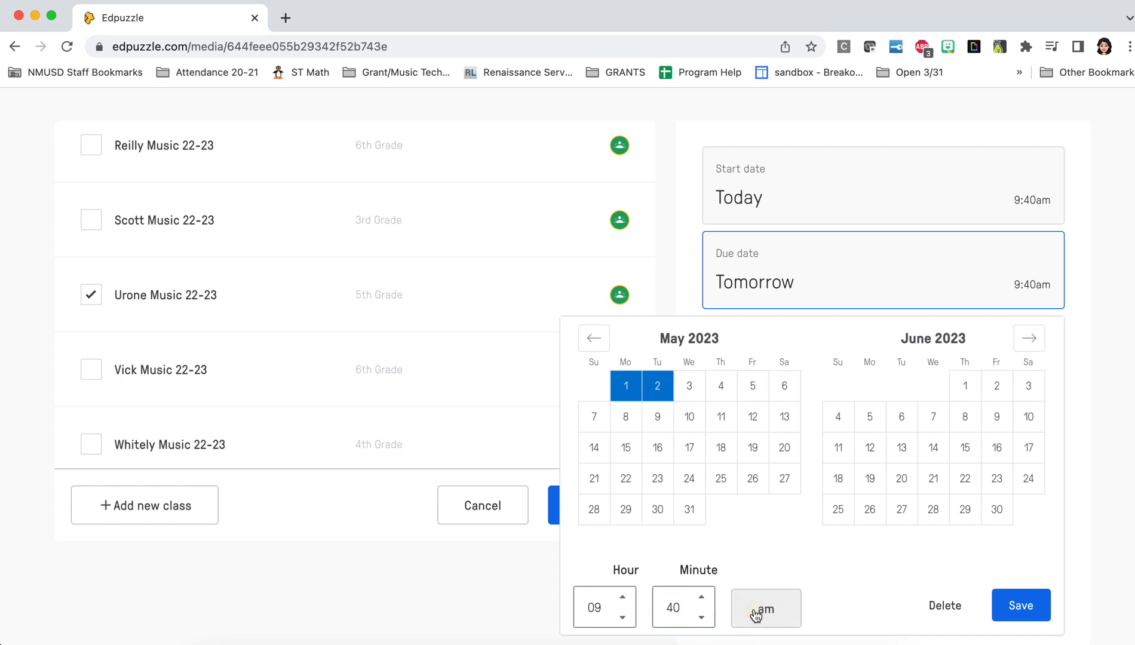
pyautogui.click(1021, 605)
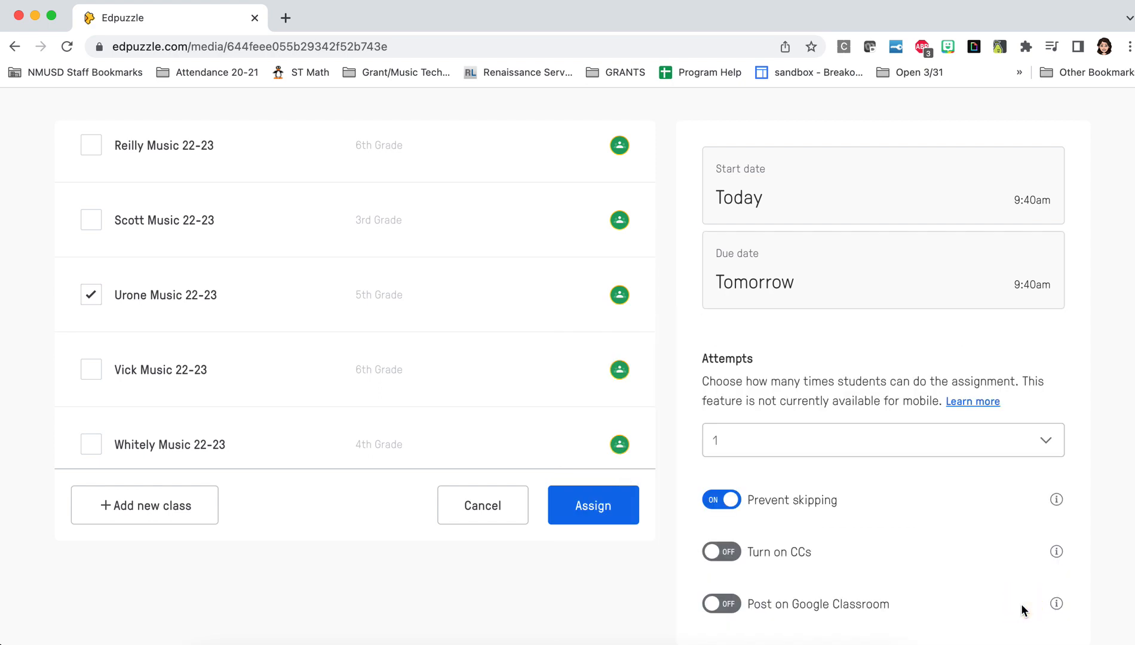
# - Move the assignment's start date to tomorrow, May 2, and save it
pyautogui.click(744, 211)
pyautogui.click(659, 388)
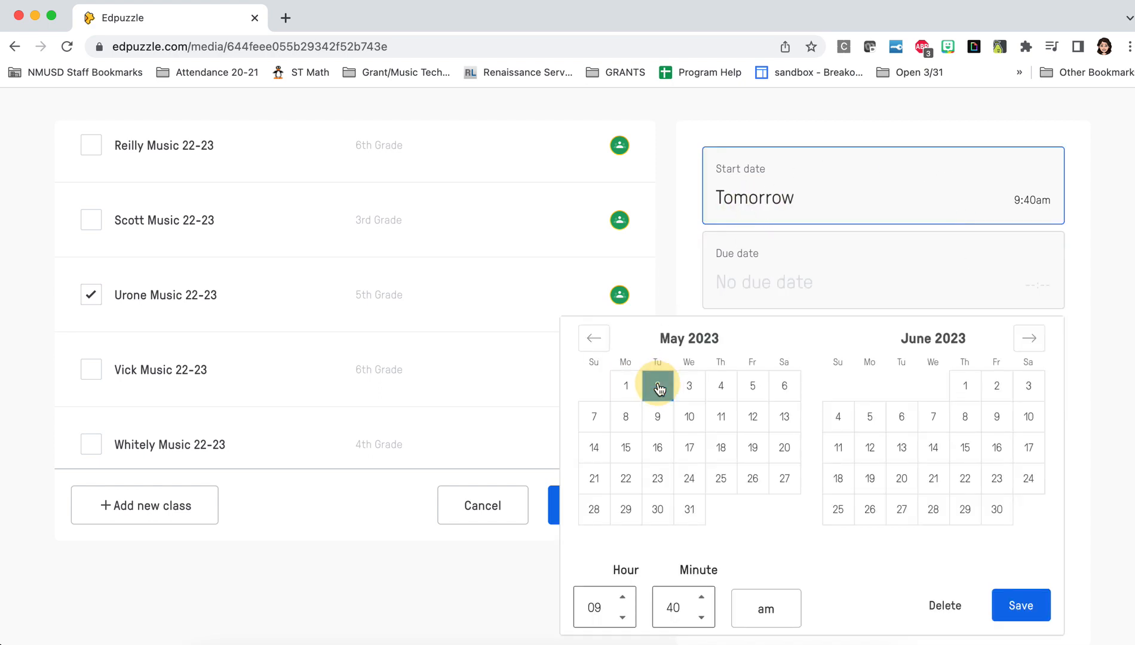
pyautogui.click(1022, 604)
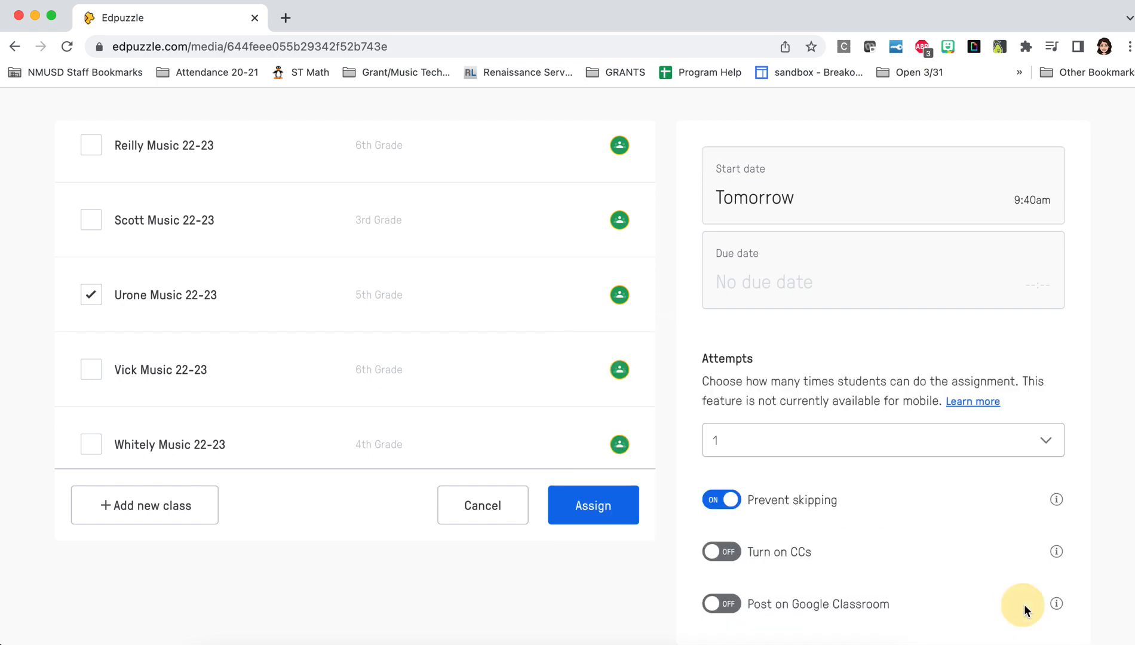
# - Set the due date to tomorrow, May 2, at 9:40 am and save it
pyautogui.click(869, 277)
pyautogui.click(657, 387)
pyautogui.click(595, 609)
pyautogui.click(595, 610)
pyautogui.doubleClick(589, 609)
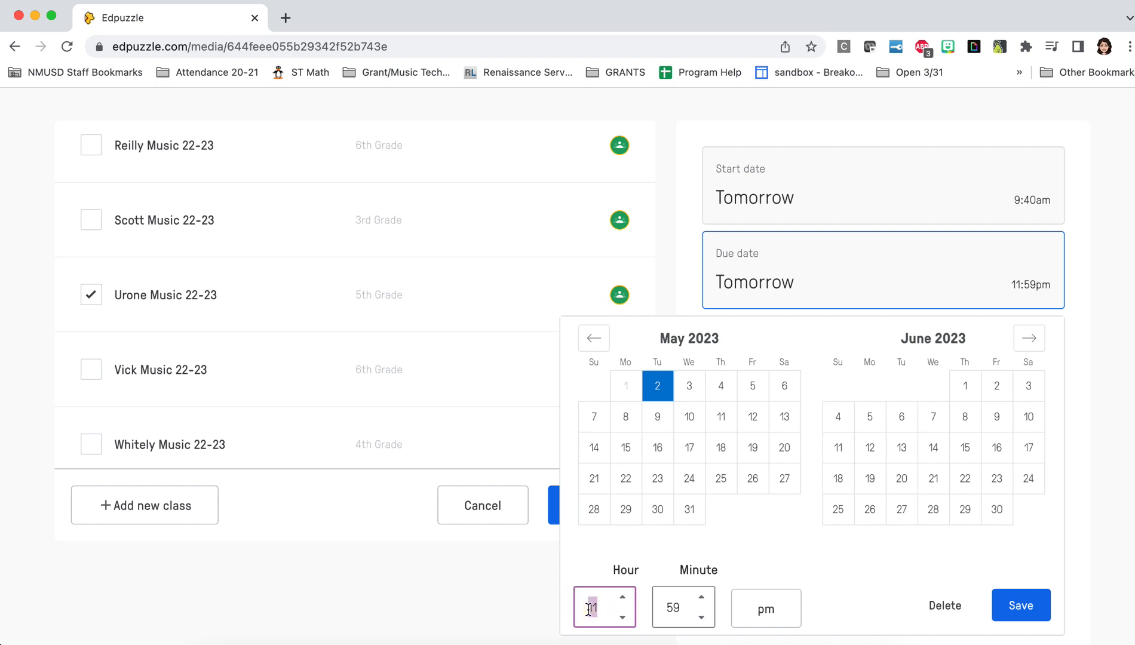
pyautogui.write('09')
pyautogui.doubleClick(672, 608)
pyautogui.write('40')
pyautogui.click(759, 609)
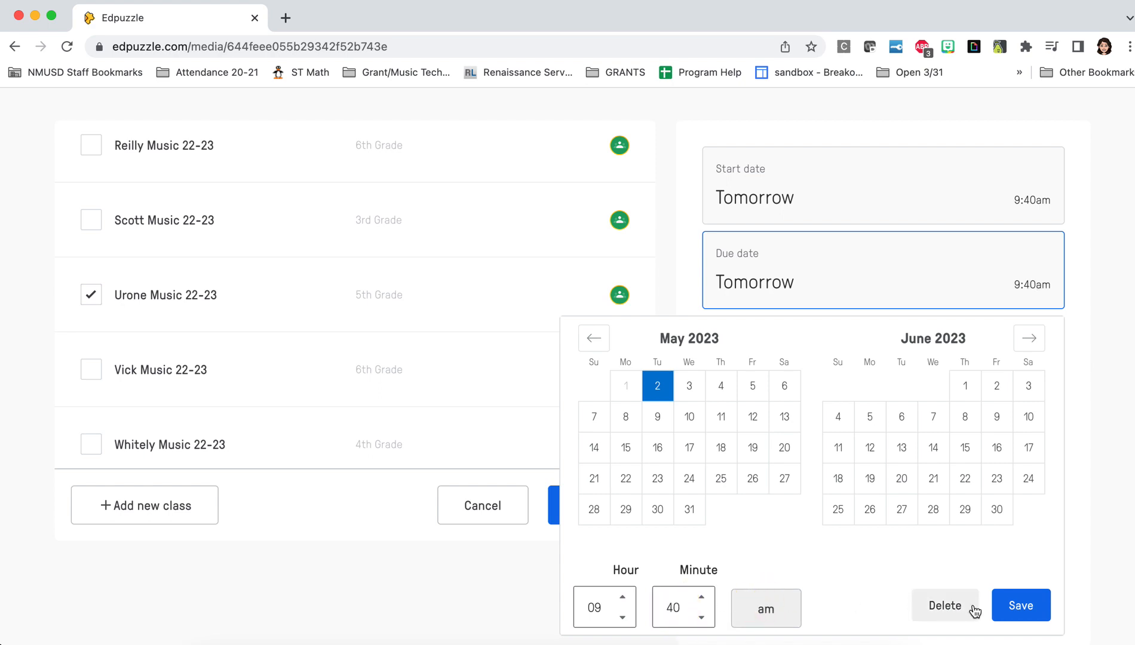
pyautogui.click(1019, 605)
# - Set the assignment's start time to 9:00 am and save it
pyautogui.click(1038, 215)
pyautogui.doubleClick(671, 608)
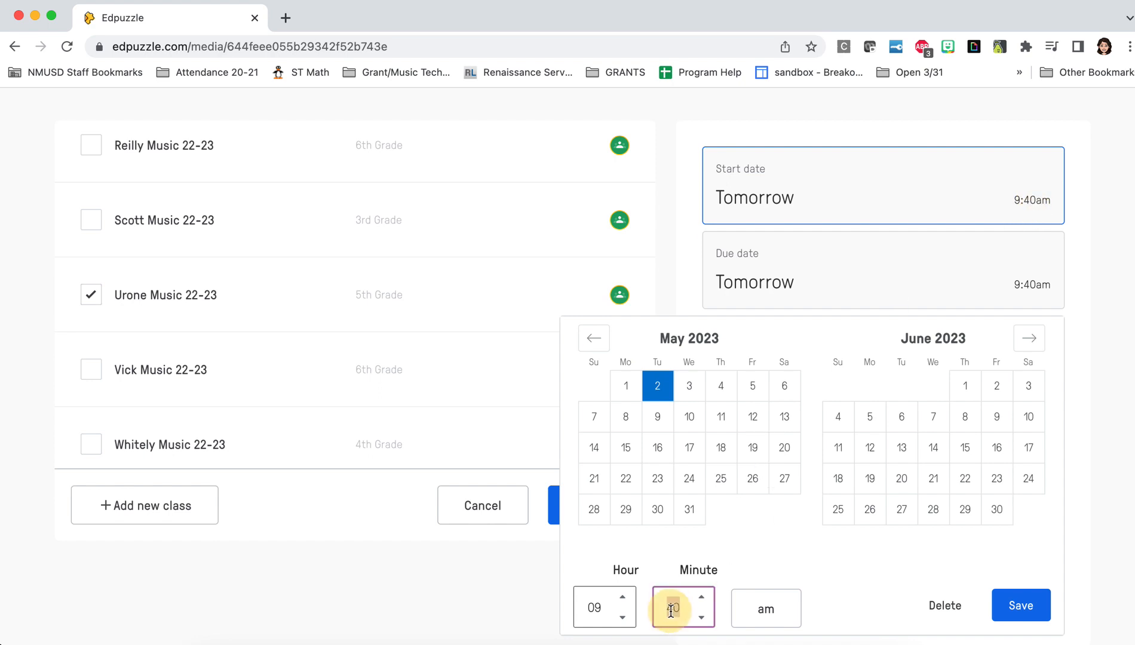
pyautogui.write('00')
pyautogui.click(1016, 606)
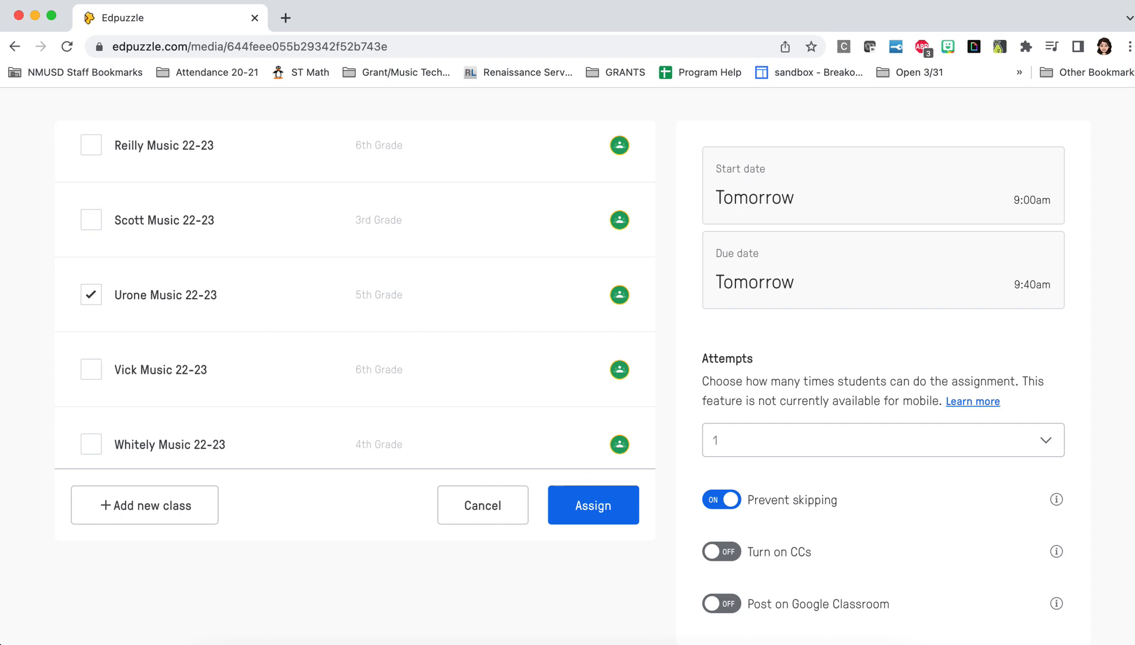
pyautogui.moveTo(2, 325)
pyautogui.click(15, 394)
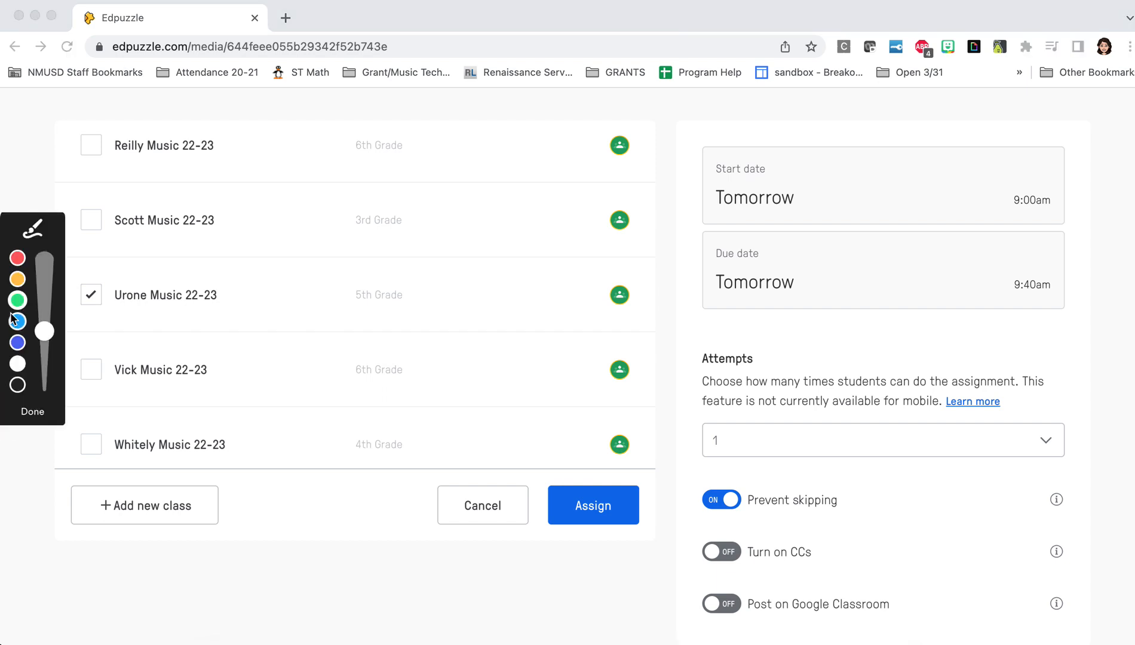
pyautogui.moveTo(1093, 145)
pyautogui.mouseDown()
pyautogui.moveTo(851, 91)
pyautogui.moveTo(671, 248)
pyautogui.moveTo(836, 362)
pyautogui.moveTo(1026, 94)
pyautogui.moveTo(681, 160)
pyautogui.mouseUp()
pyautogui.moveTo(723, 296); pyautogui.dragTo(743, 308)
pyautogui.moveTo(1016, 219)
pyautogui.mouseDown()
pyautogui.moveTo(1063, 217)
pyautogui.moveTo(1048, 216)
pyautogui.mouseUp()
pyautogui.moveTo(1039, 299)
pyautogui.mouseDown()
pyautogui.moveTo(1066, 299)
pyautogui.moveTo(1007, 302)
pyautogui.mouseUp()
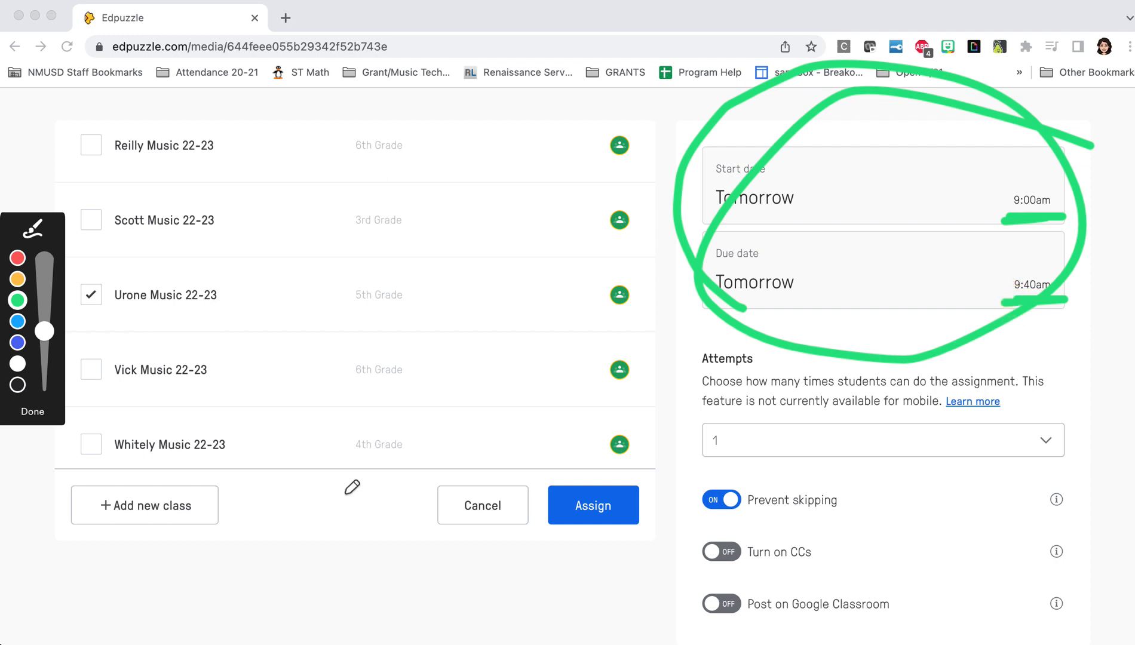
pyautogui.click(35, 411)
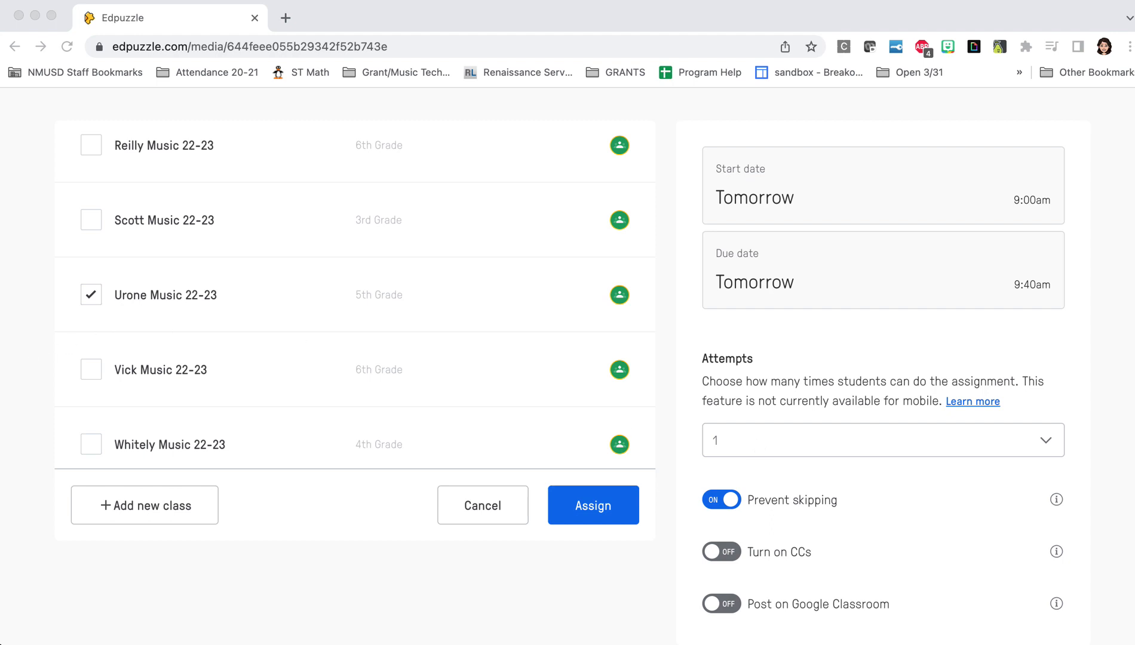
pyautogui.click(8, 356)
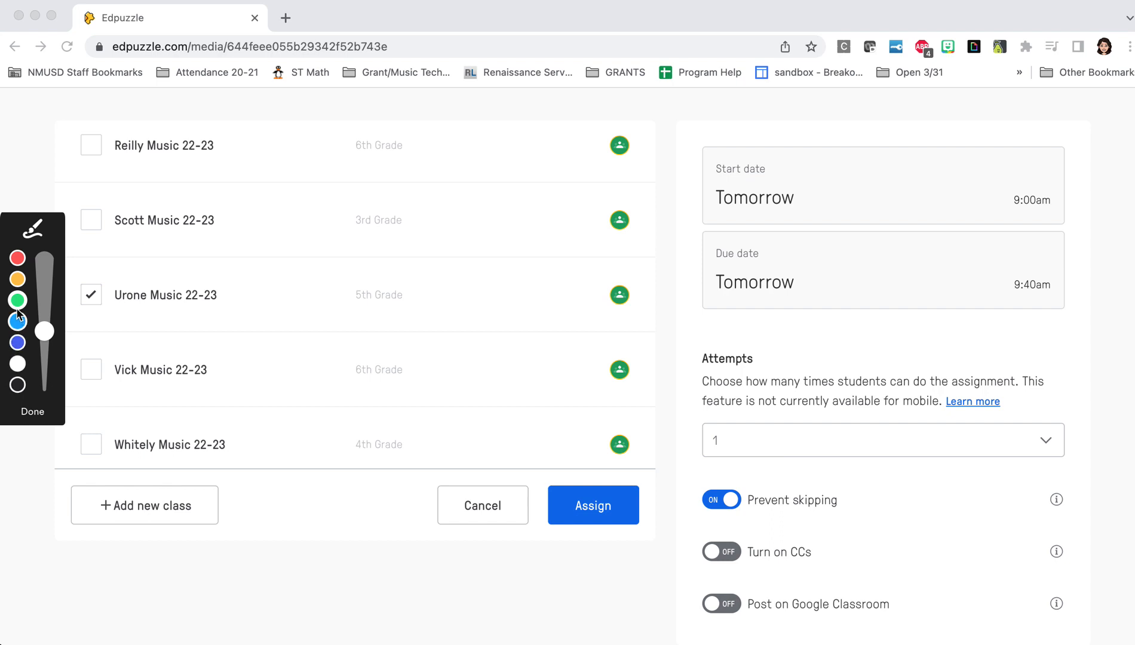
pyautogui.click(18, 300)
pyautogui.moveTo(708, 622)
pyautogui.mouseDown()
pyautogui.moveTo(756, 622)
pyautogui.moveTo(738, 623)
pyautogui.mouseUp()
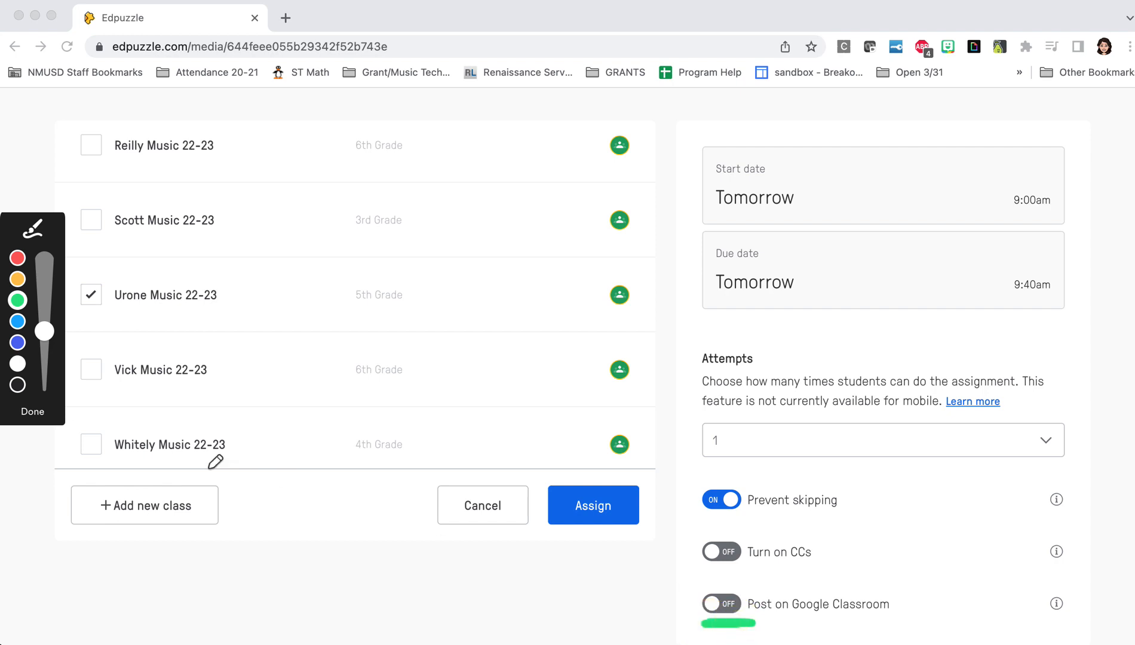
pyautogui.click(30, 416)
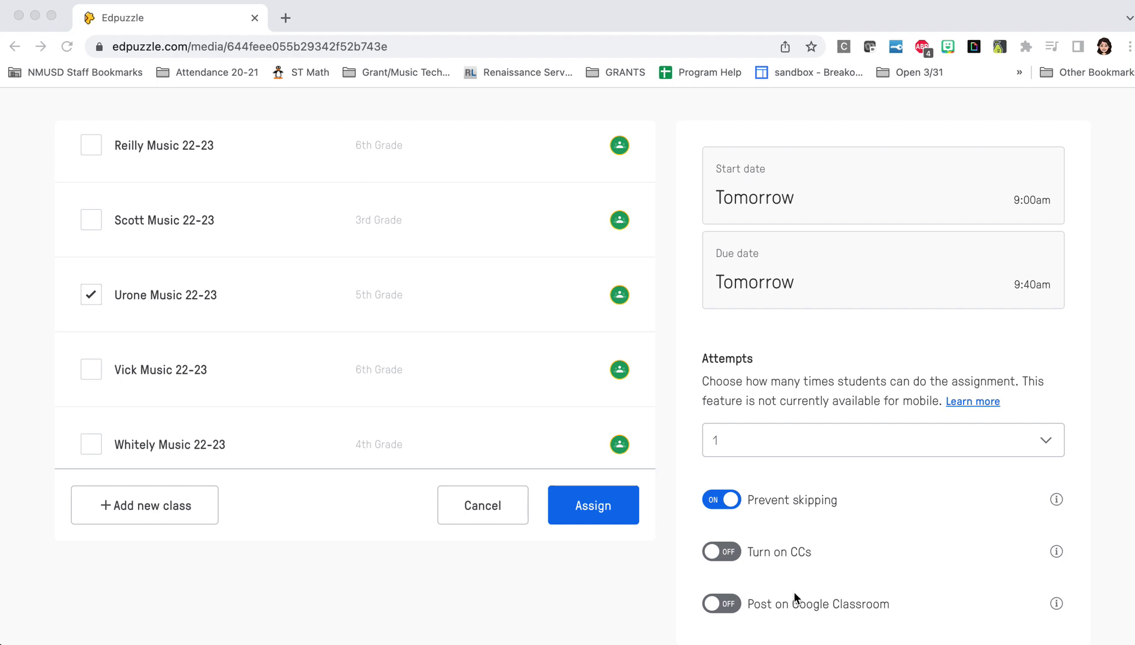
# - Turn on Post on Google Classroom and assign the video to the selected class
pyautogui.click(732, 604)
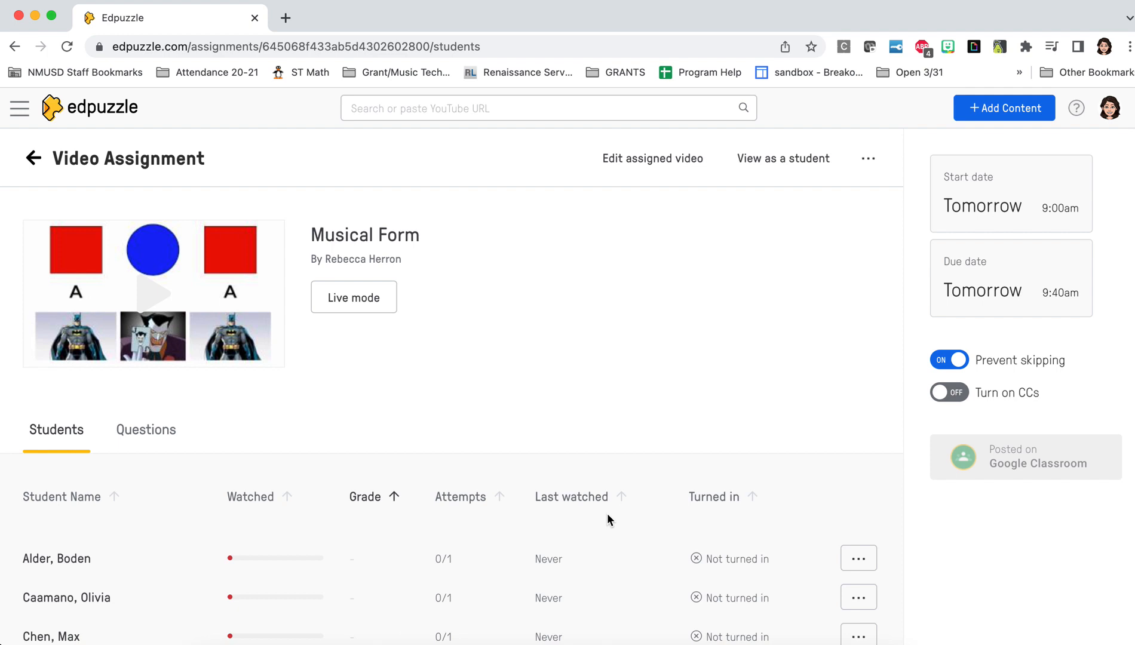
# - Open Google Classroom in a new browser tab from the Google apps
pyautogui.click(286, 19)
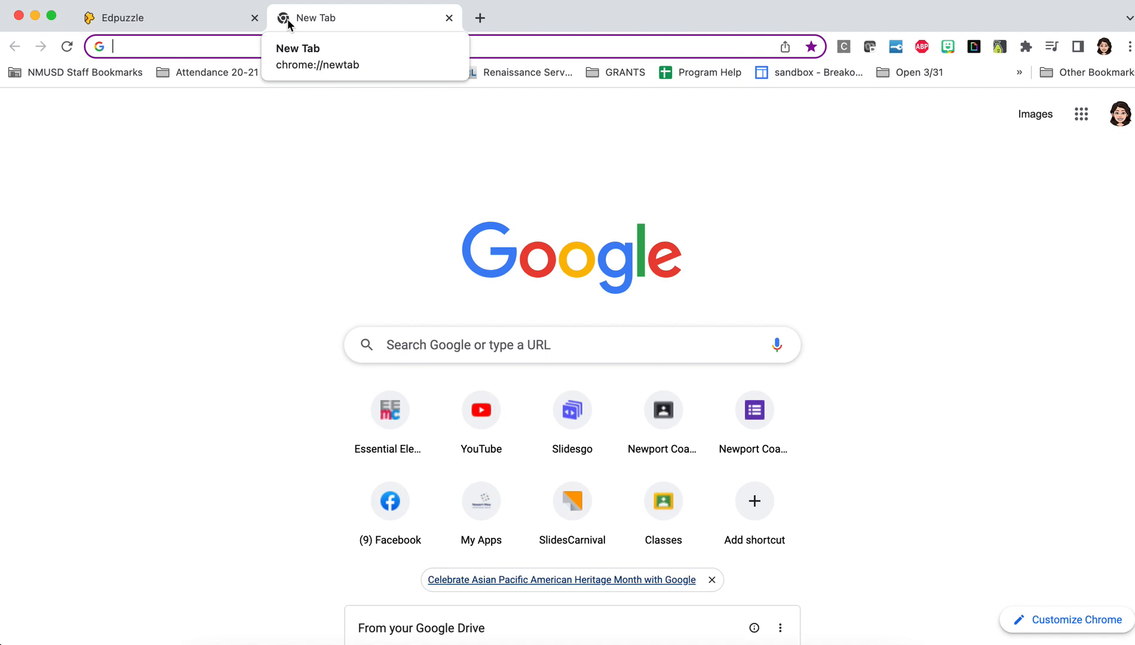
pyautogui.click(1081, 114)
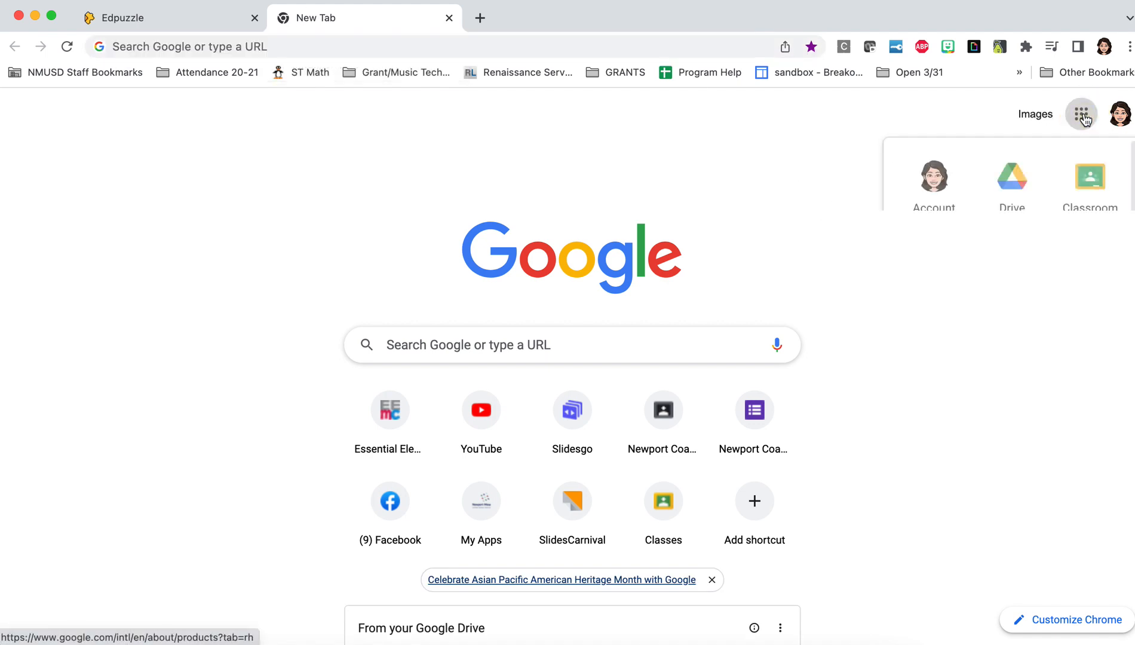
pyautogui.click(1091, 176)
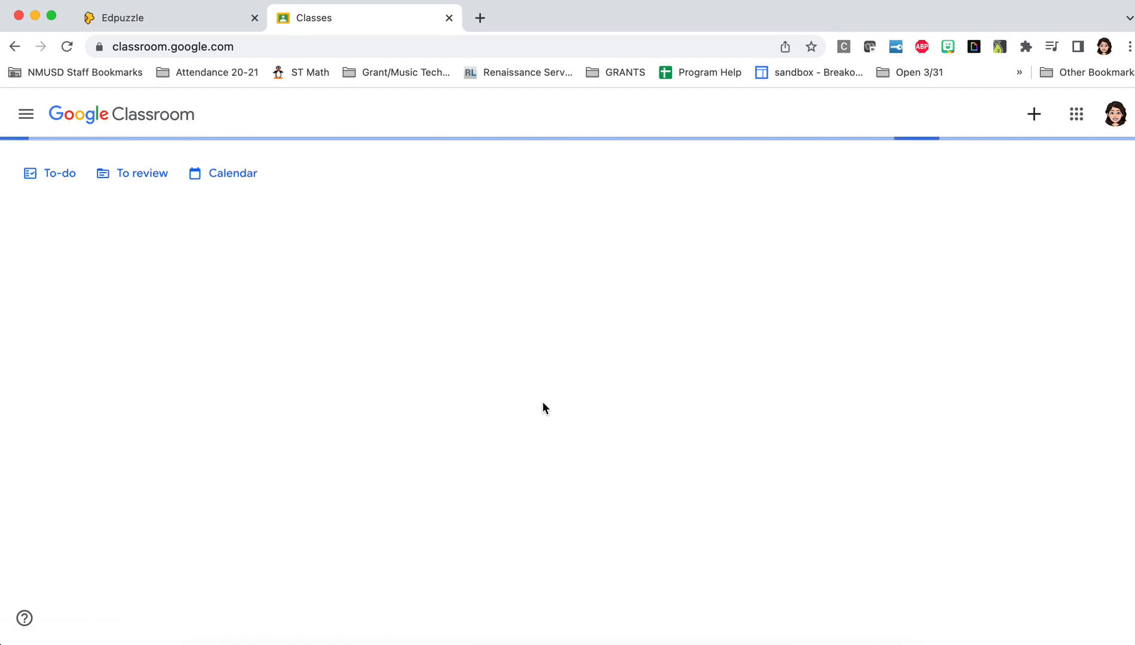
# - Open the 5th grade music class that received the video assignment and look through its stream for the post
pyautogui.scroll(-9, 542, 400)
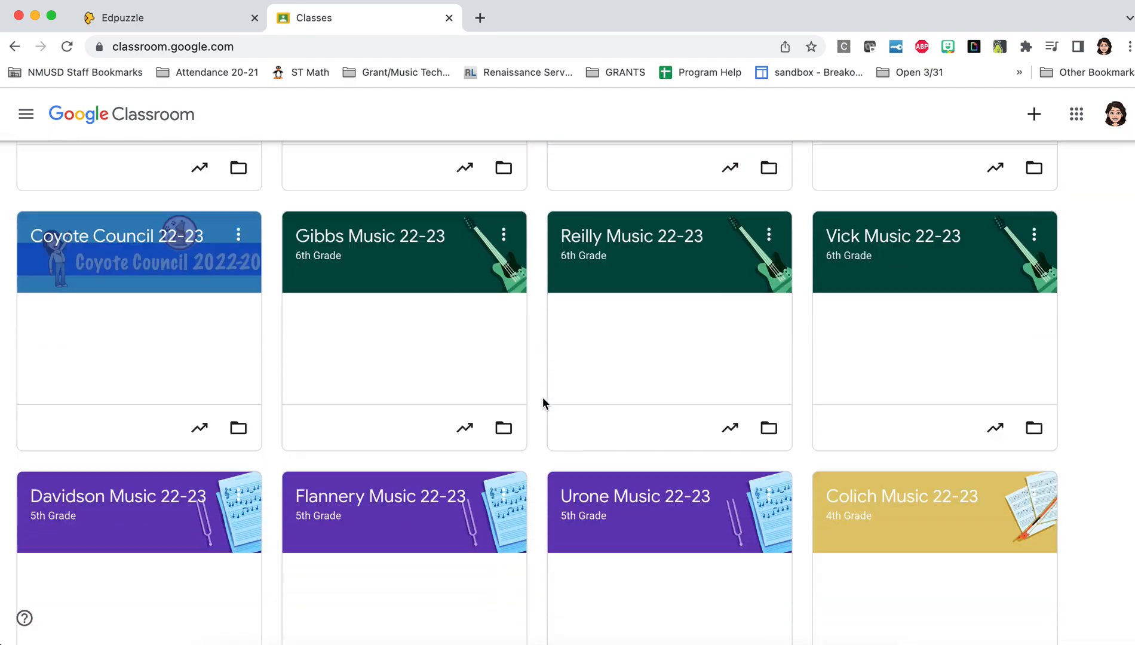
pyautogui.scroll(-6, 542, 400)
pyautogui.click(597, 162)
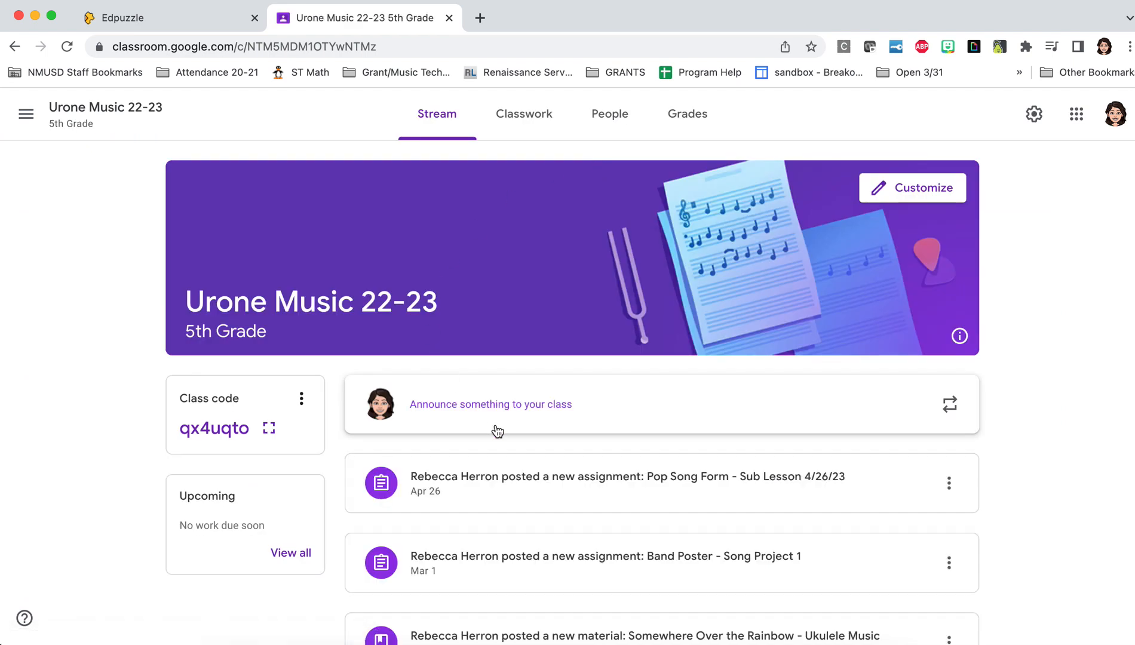
pyautogui.scroll(-3, 529, 577)
pyautogui.scroll(2, 529, 577)
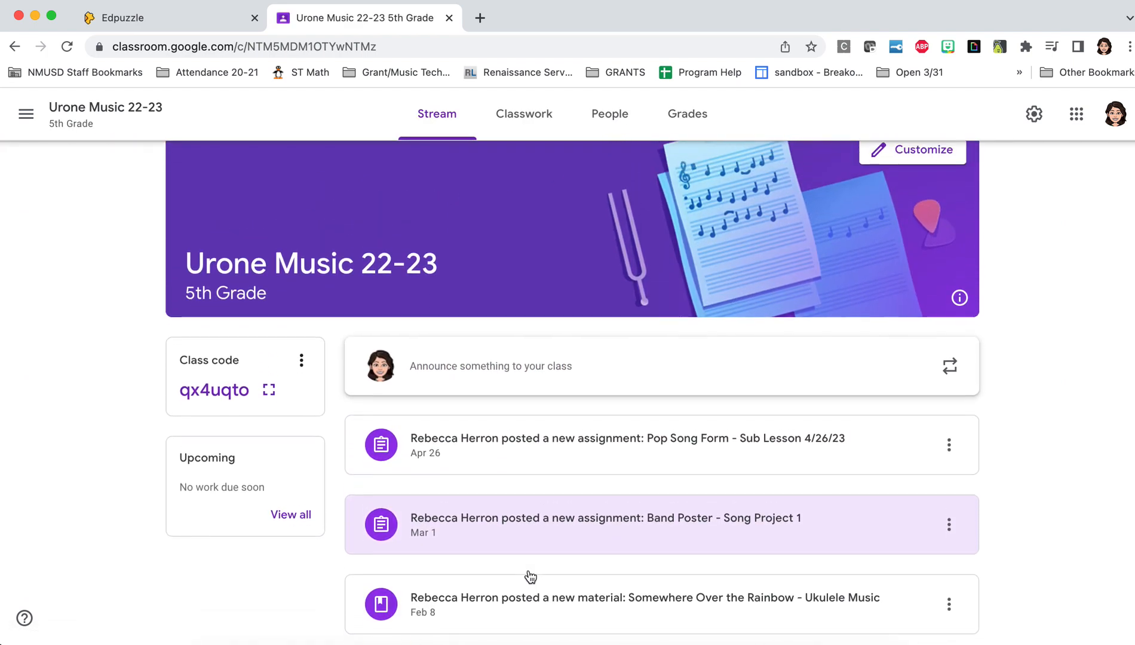
pyautogui.scroll(1, 530, 577)
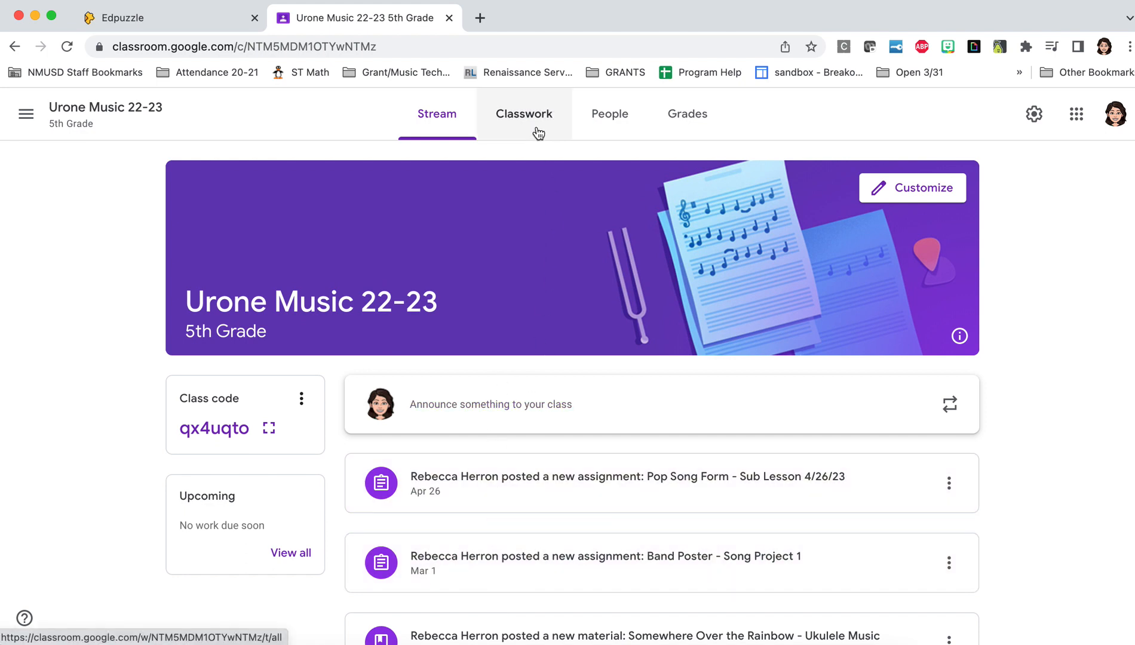
pyautogui.click(15, 394)
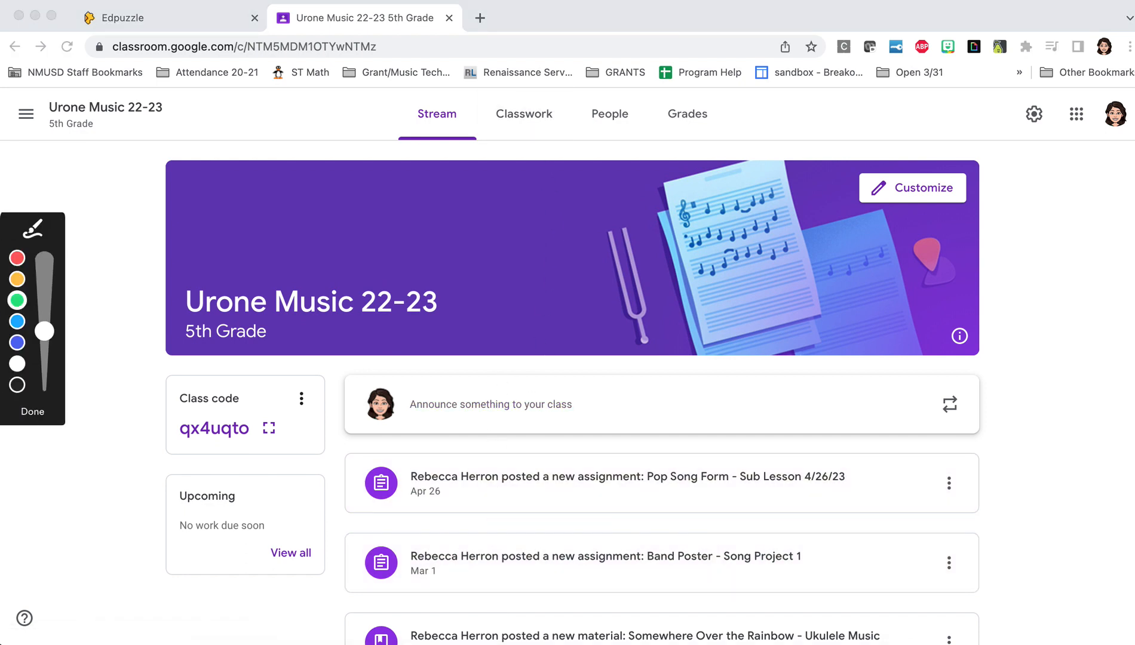
pyautogui.moveTo(557, 122); pyautogui.dragTo(478, 126)
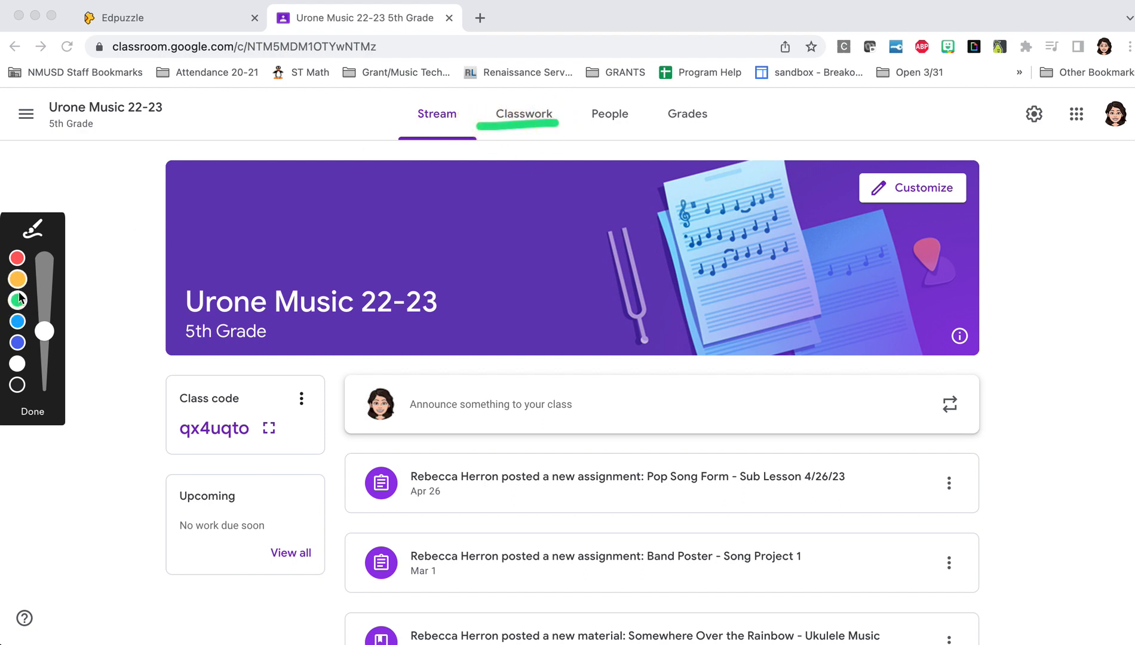
pyautogui.click(33, 413)
# - Show the class's classwork list
pyautogui.click(518, 119)
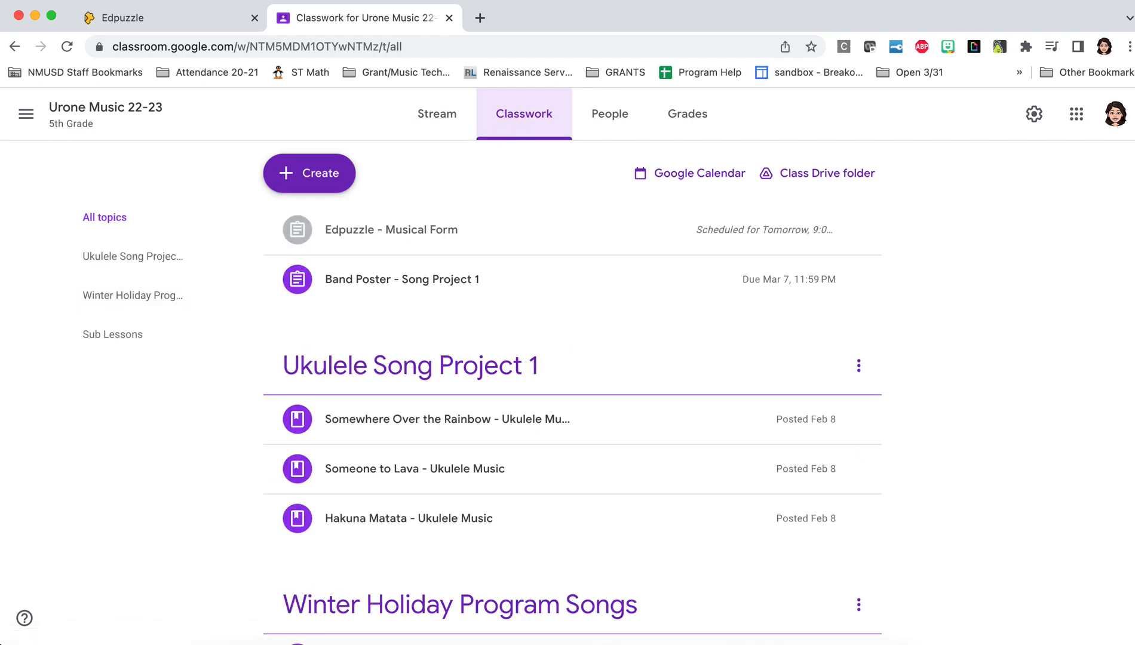
pyautogui.click(13, 394)
pyautogui.click(21, 306)
pyautogui.moveTo(692, 219)
pyautogui.mouseDown()
pyautogui.moveTo(359, 193)
pyautogui.moveTo(269, 222)
pyautogui.moveTo(439, 241)
pyautogui.moveTo(469, 192)
pyautogui.moveTo(446, 189)
pyautogui.mouseUp()
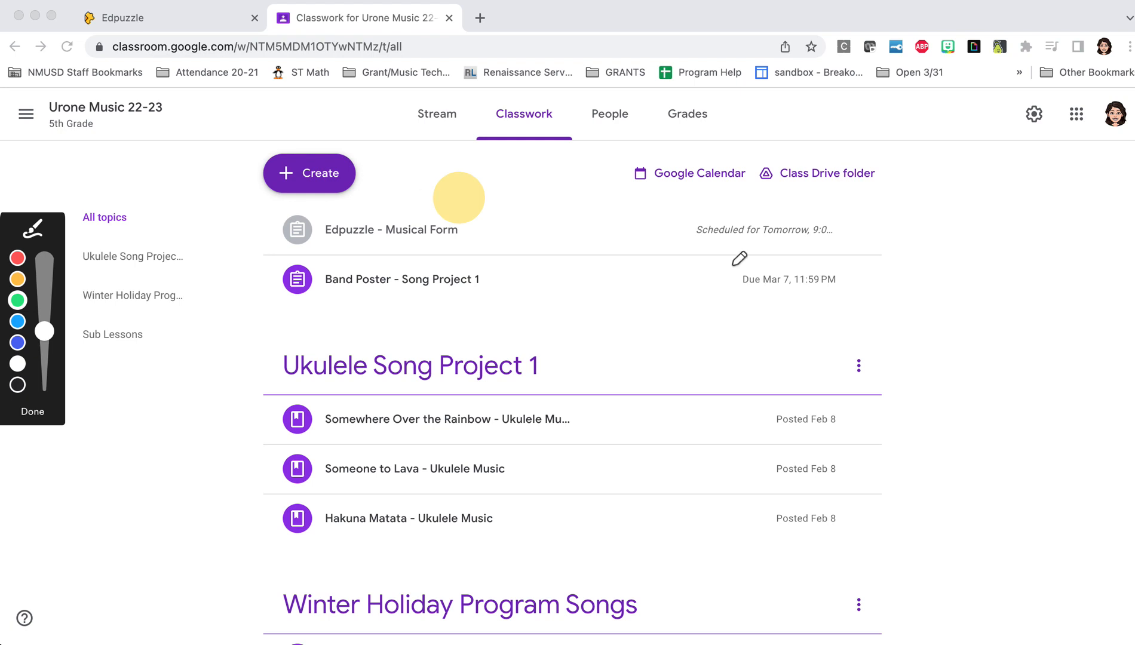
pyautogui.moveTo(695, 245); pyautogui.dragTo(841, 246)
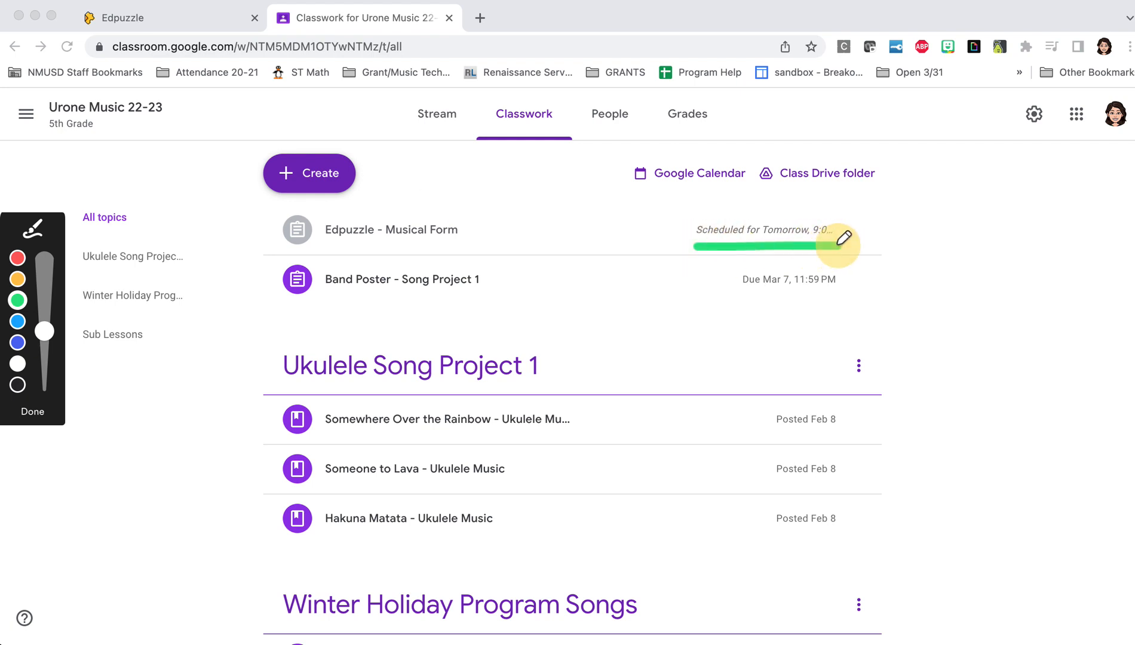
pyautogui.click(35, 415)
# - Open the scheduled "Edpuzzle - Musical Form" assignment for editing and check its points options
pyautogui.click(364, 232)
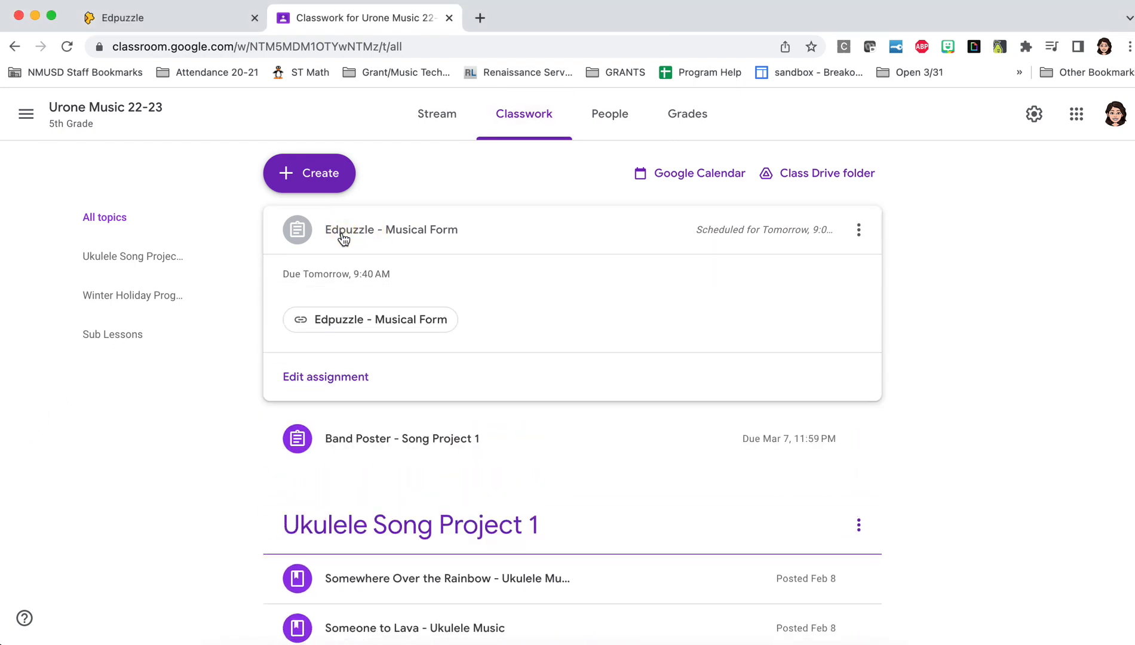
pyautogui.click(332, 385)
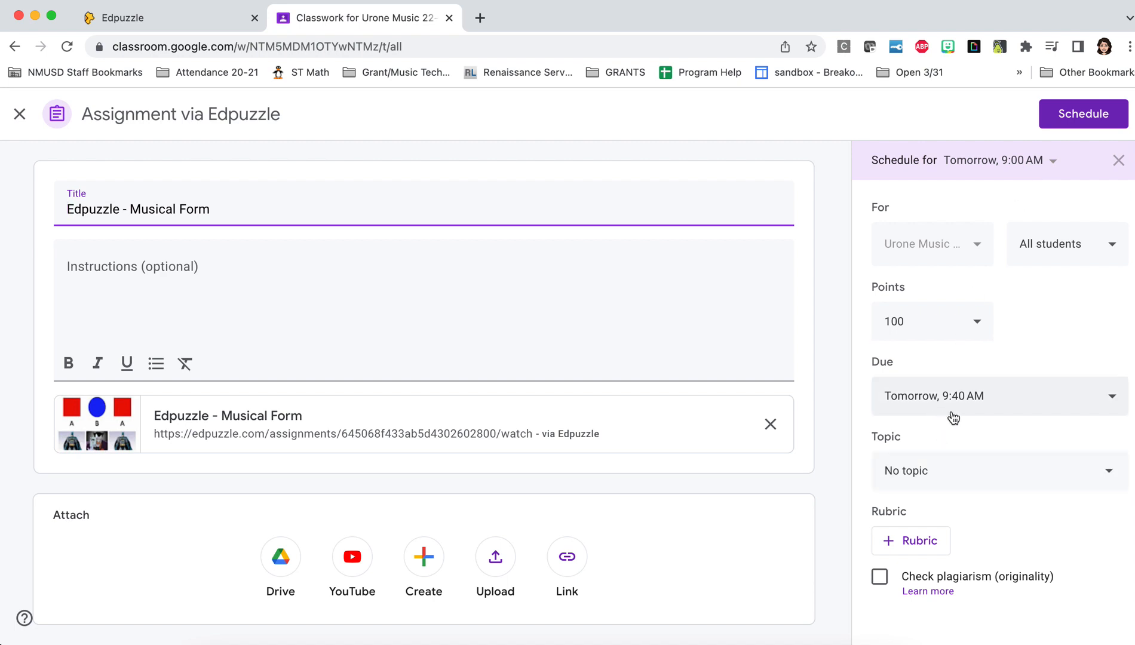
pyautogui.click(980, 323)
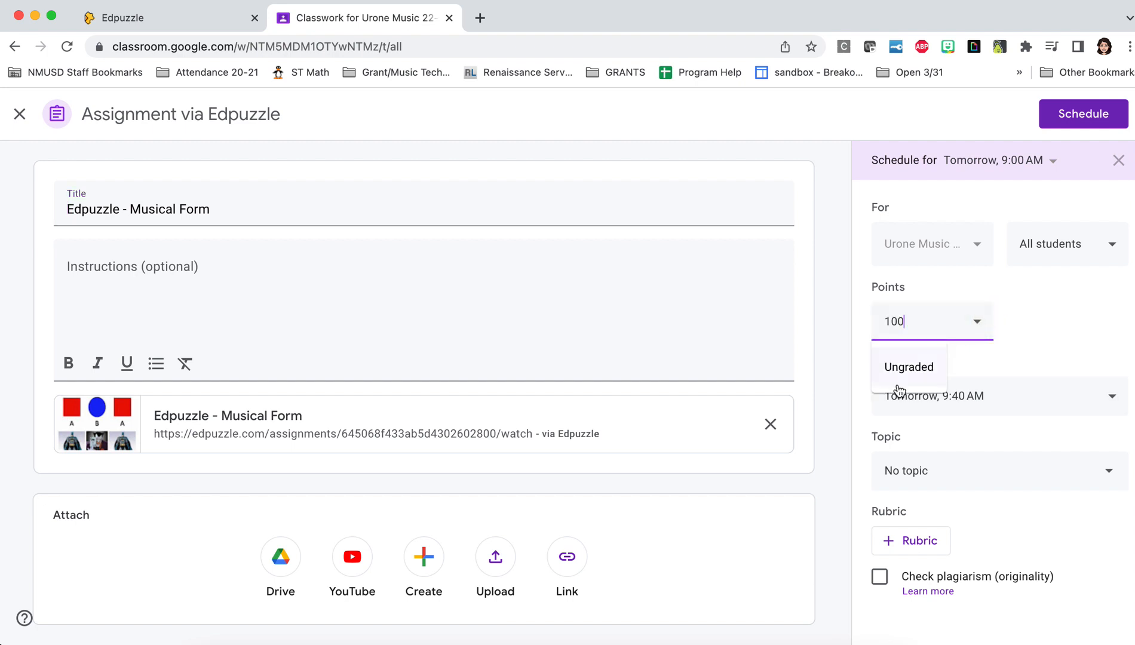
pyautogui.click(1022, 338)
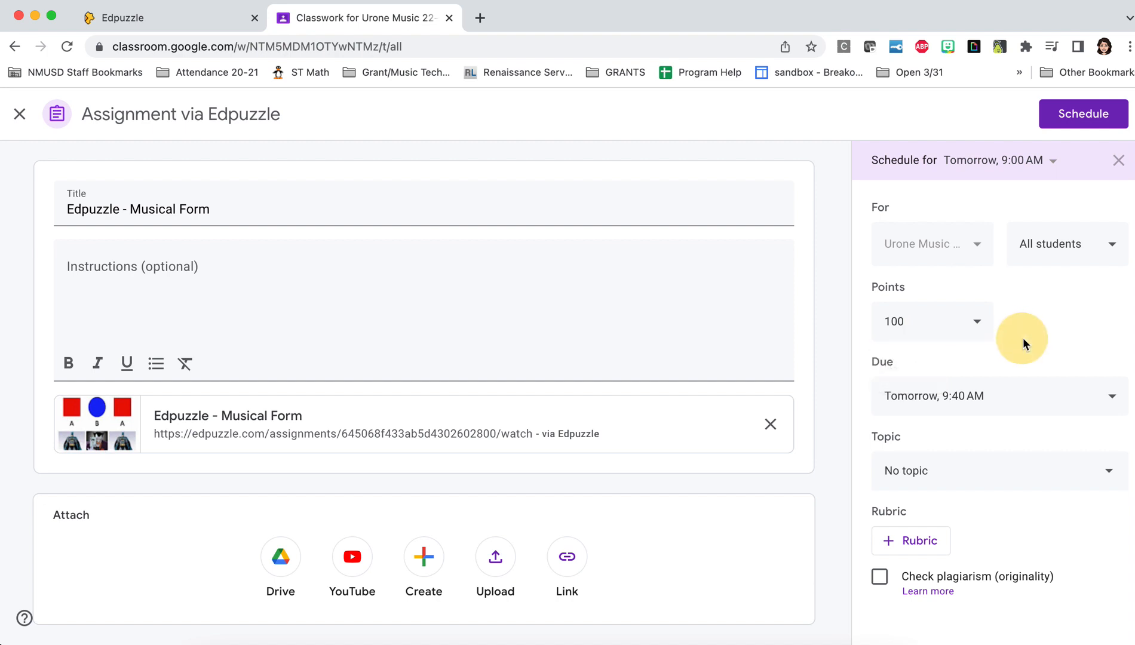
# - Add the instructions "Students please complete this assignment for a grade." and save the assignment with its existing schedule
pyautogui.click(507, 304)
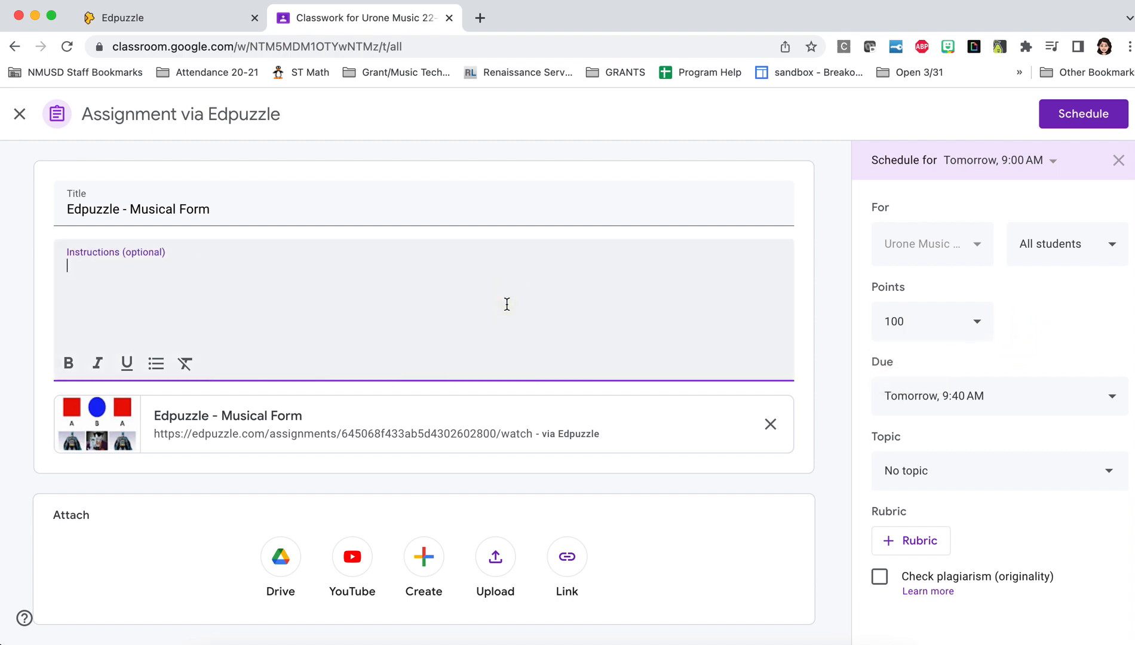
pyautogui.write('Studennts please complete this assignment ')
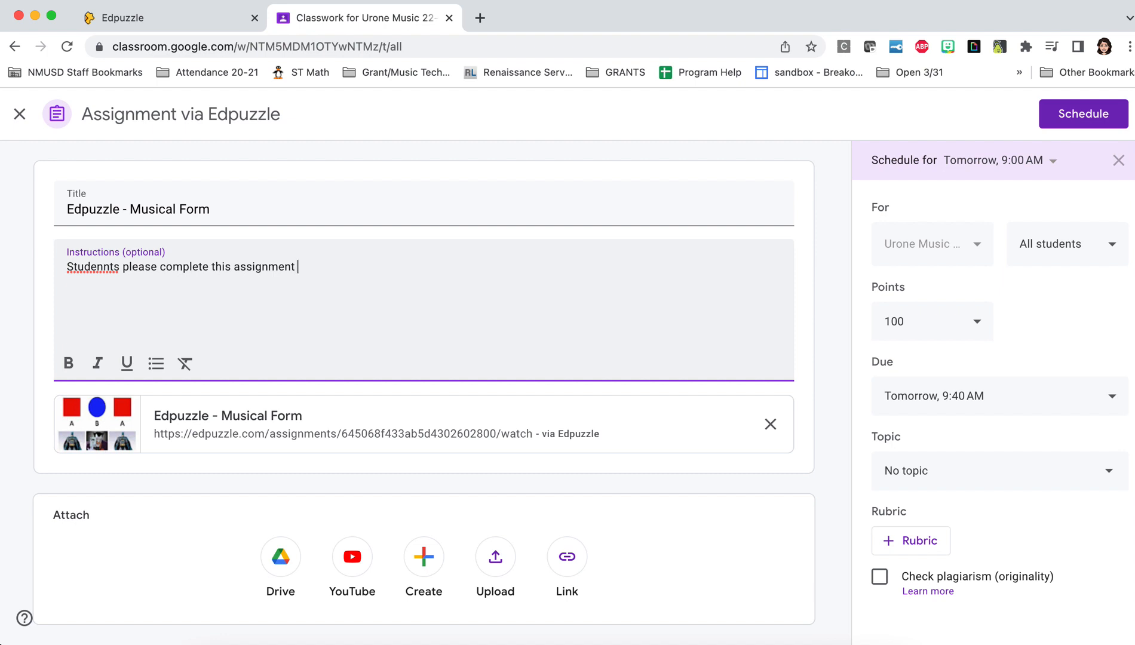
pyautogui.write('for a grade.')
pyautogui.click(97, 267)
pyautogui.press('Delete')
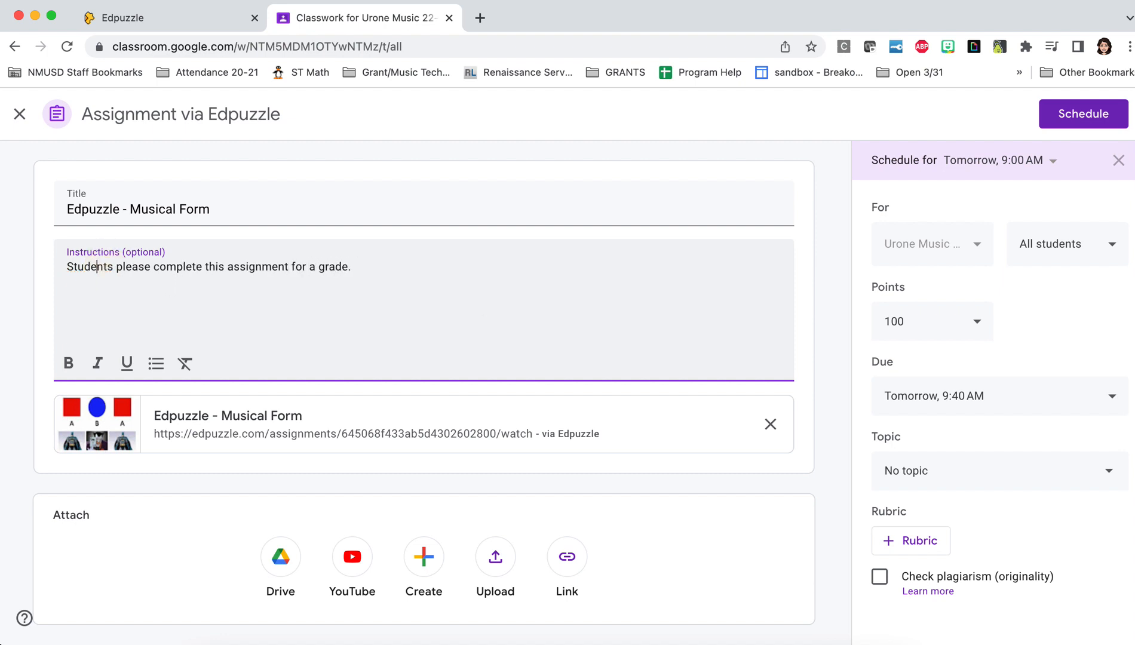
pyautogui.click(397, 276)
pyautogui.click(1078, 123)
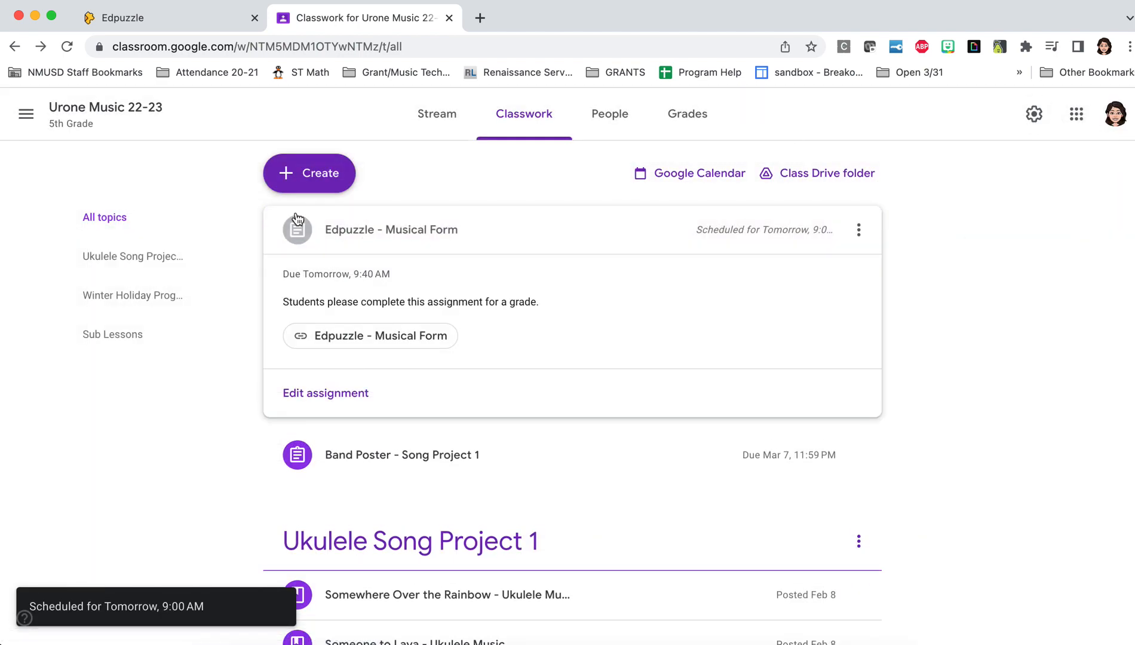
# - Switch back to Edpuzzle and list only the completed assignments of the 4th grade music class
pyautogui.click(188, 19)
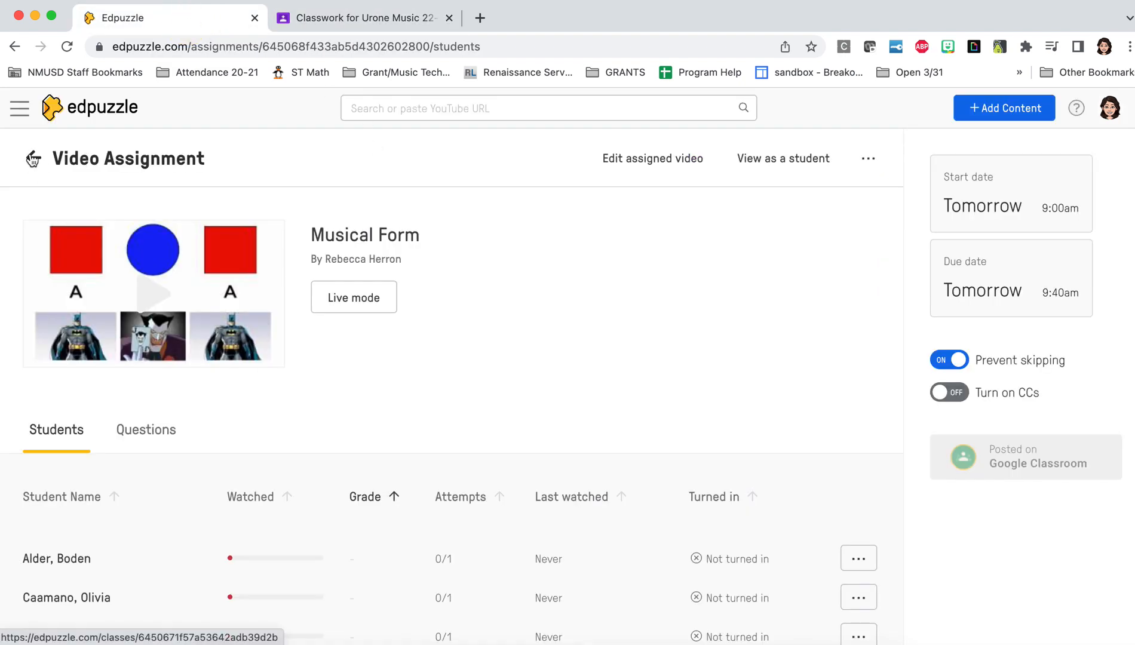
pyautogui.click(33, 159)
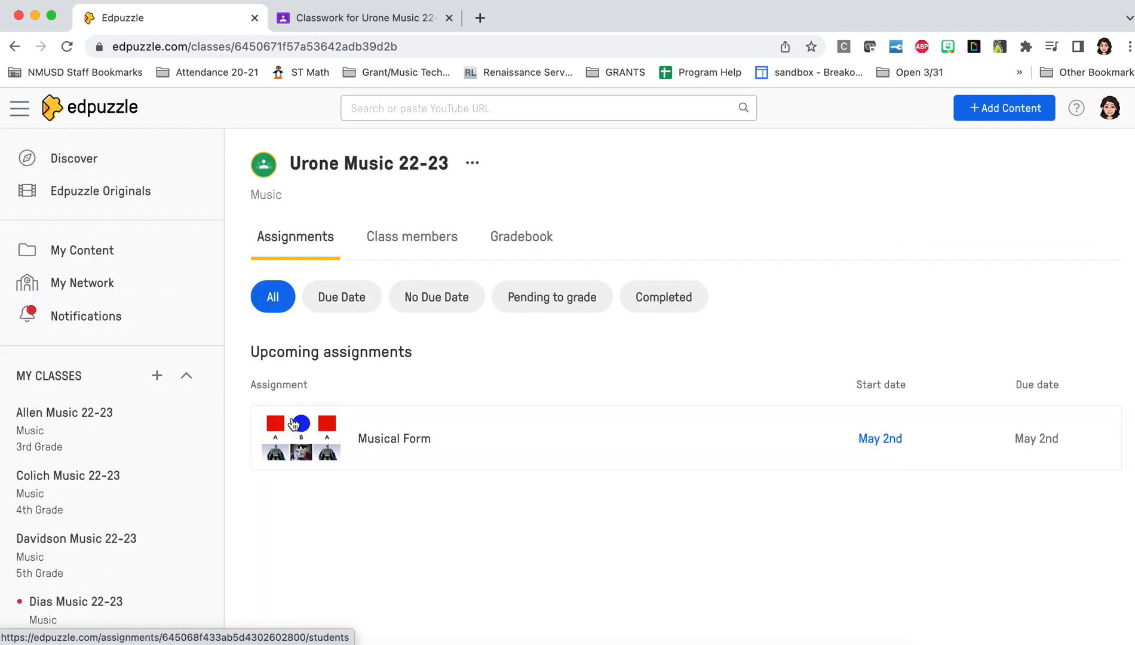
pyautogui.scroll(-1, 145, 517)
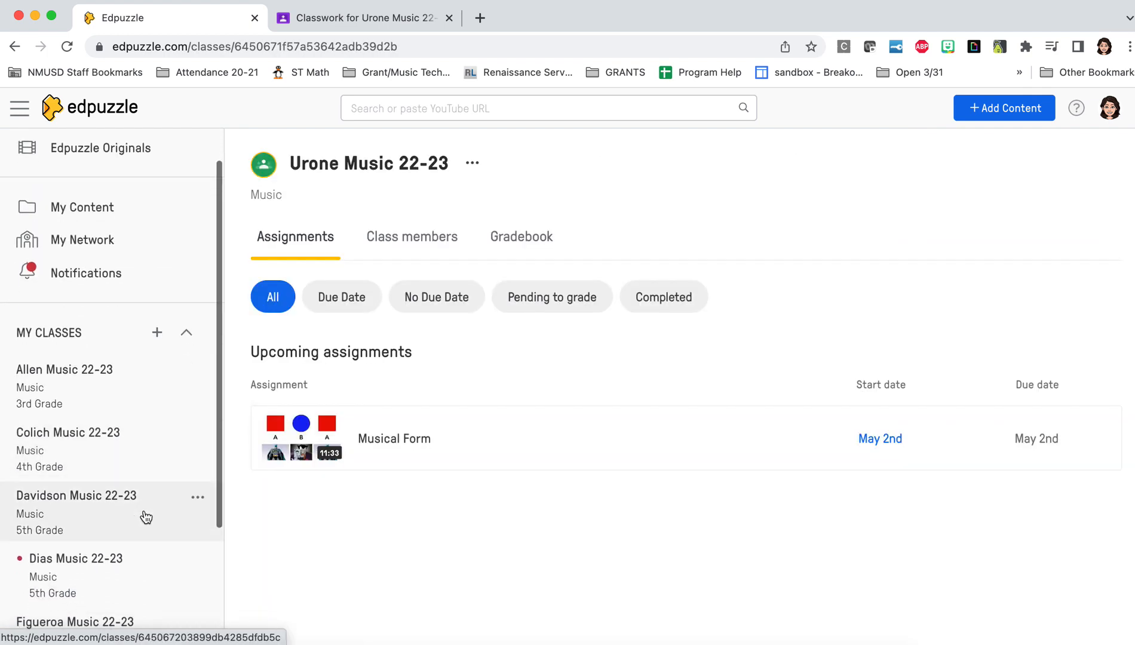
pyautogui.click(81, 457)
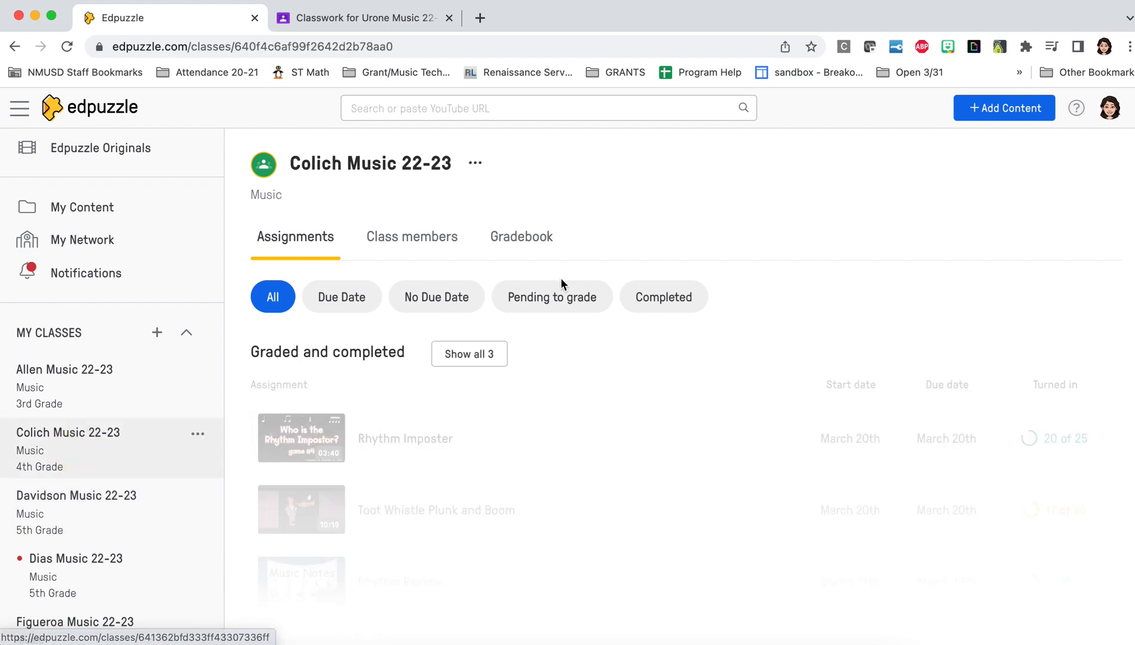
pyautogui.click(653, 299)
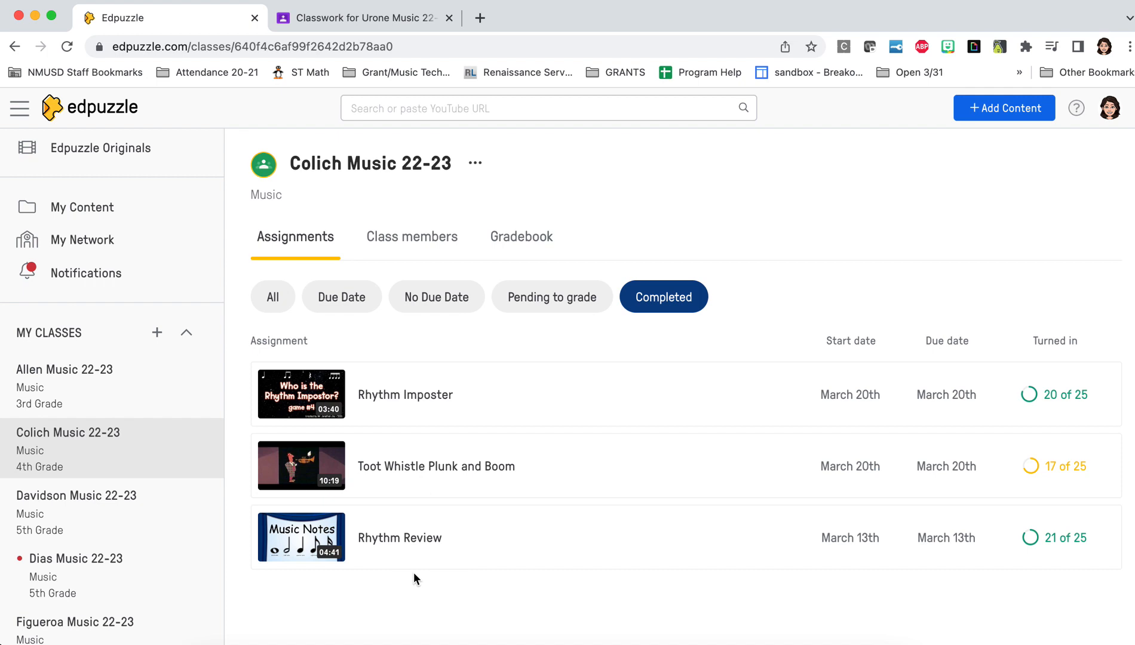
# - Examine the students' watch progress, grades, attempts and turn-in status for the Rhythm Imposter assignment, and return to the class page
pyautogui.click(413, 393)
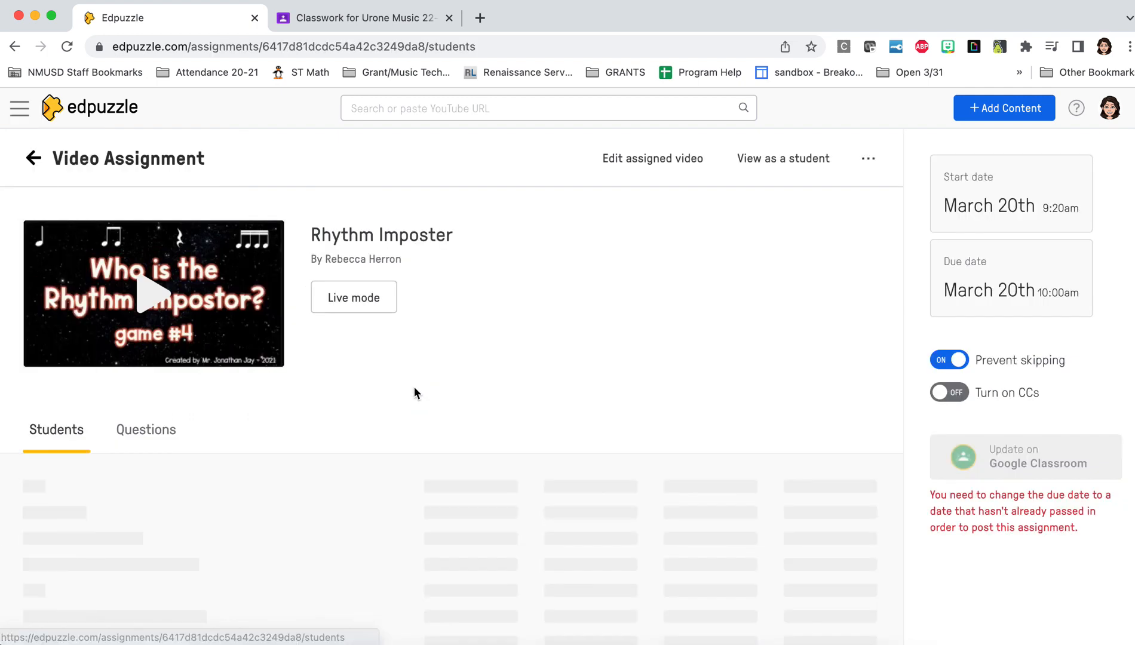
pyautogui.scroll(-2, 414, 388)
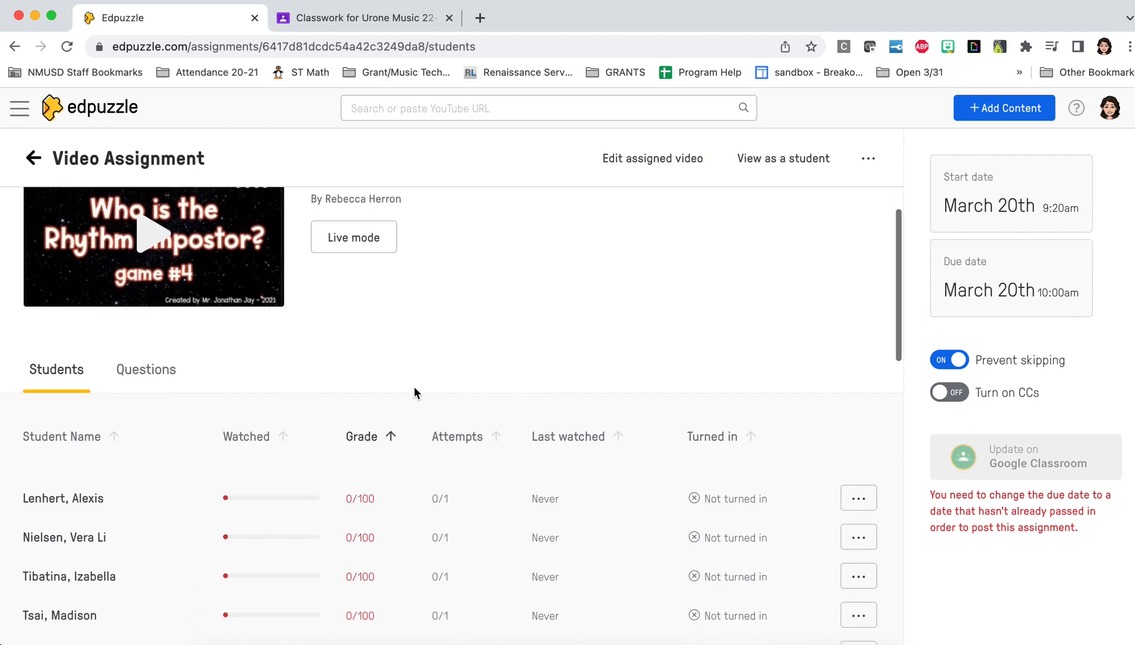
pyautogui.scroll(-3, 414, 392)
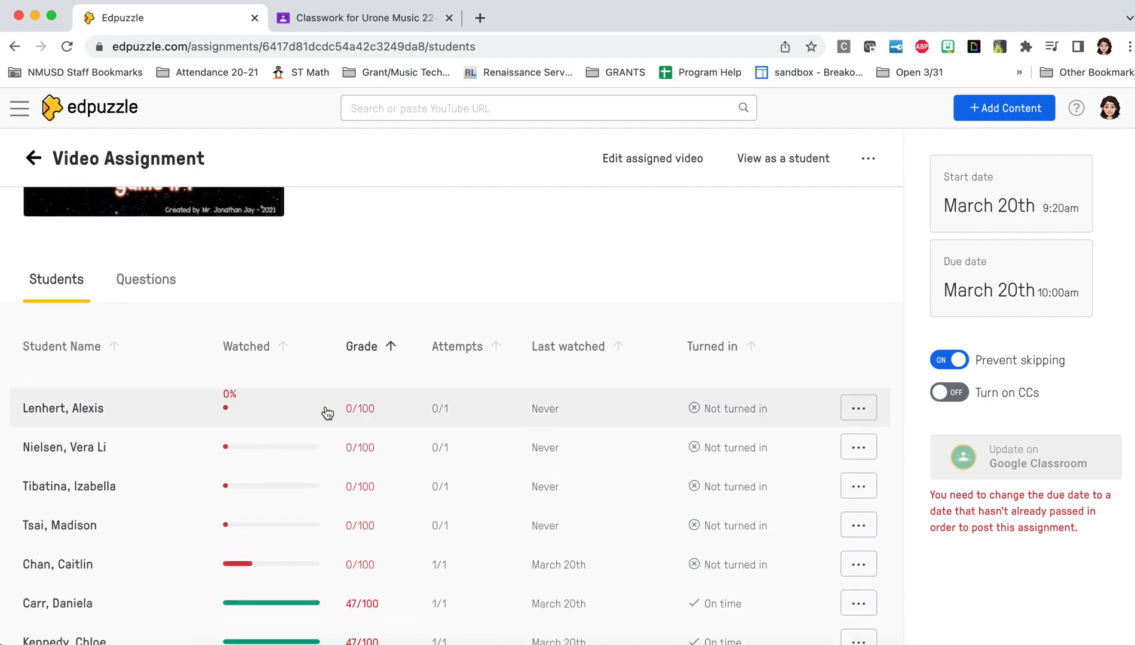
pyautogui.scroll(-2, 326, 411)
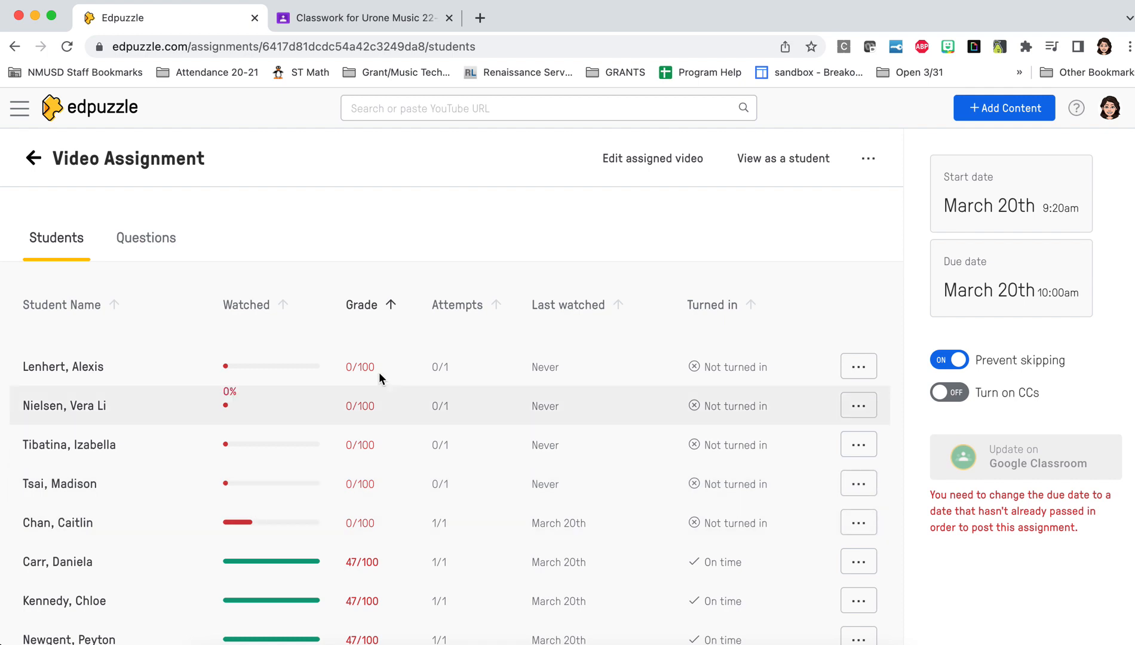
pyautogui.scroll(-2, 355, 521)
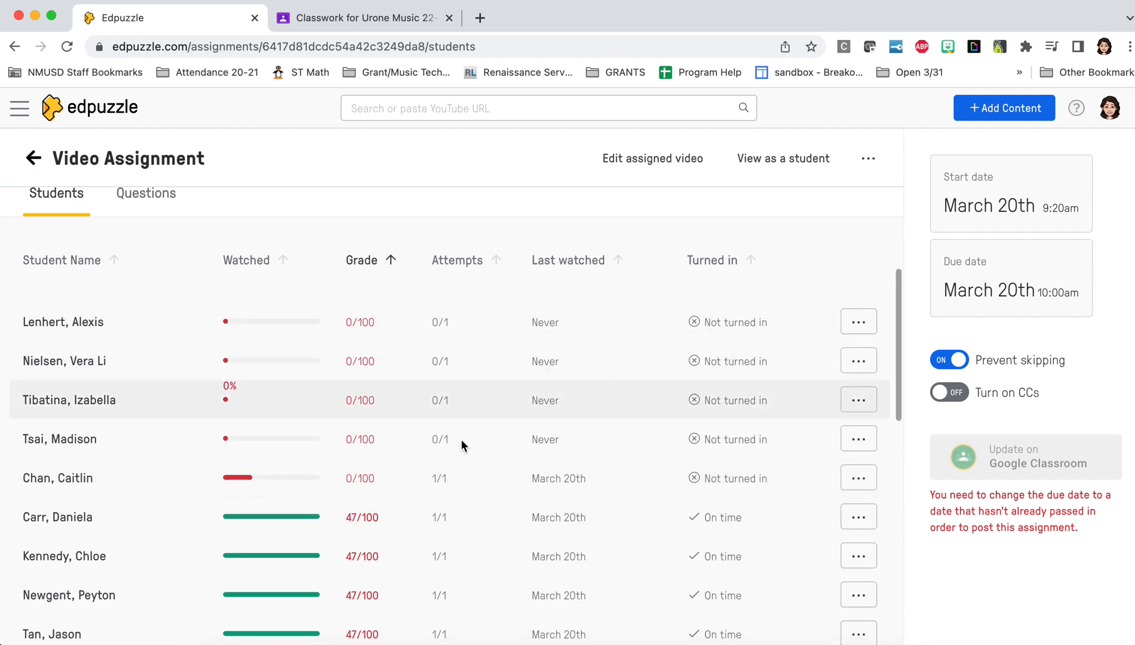
pyautogui.scroll(-1, 446, 553)
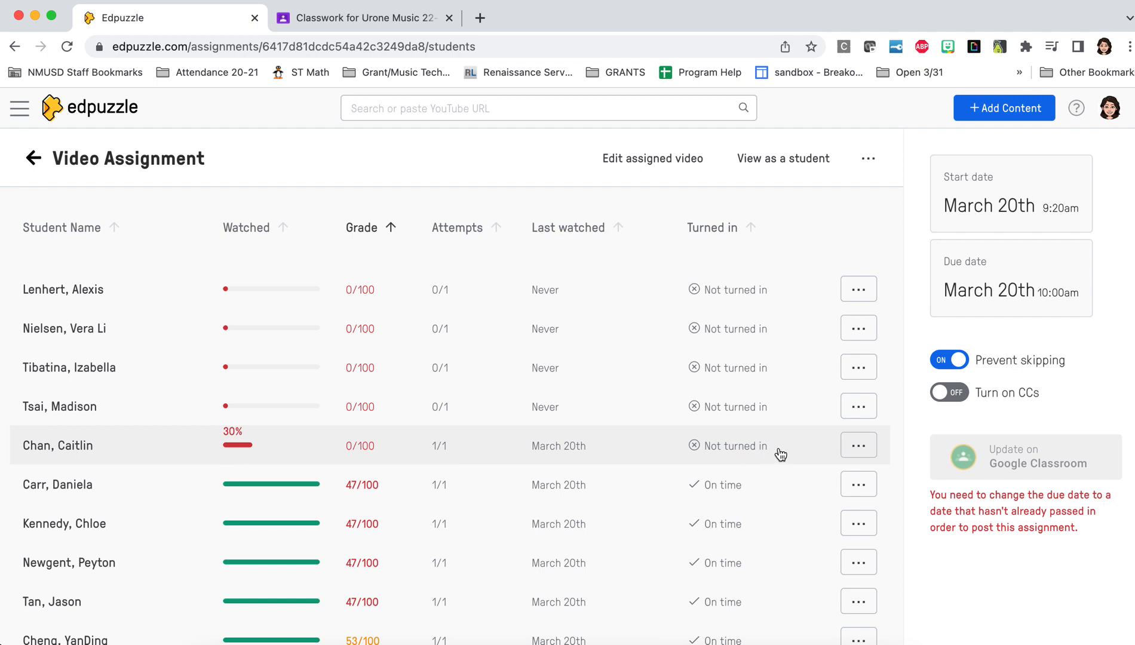
pyautogui.scroll(-2, 780, 456)
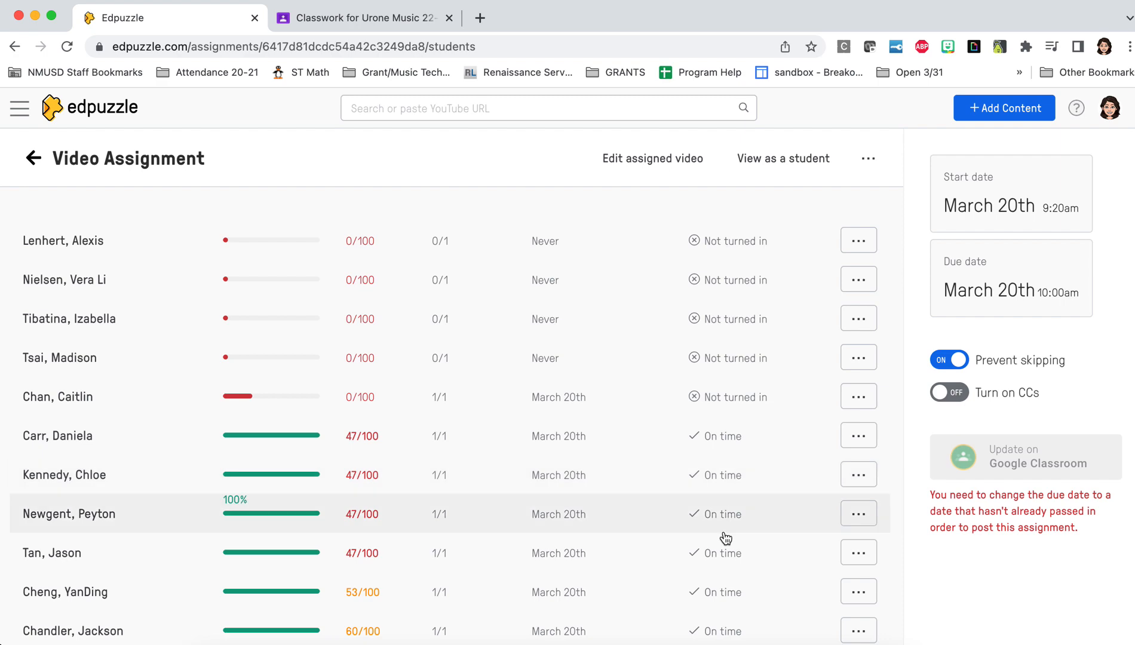
pyautogui.scroll(-5, 724, 538)
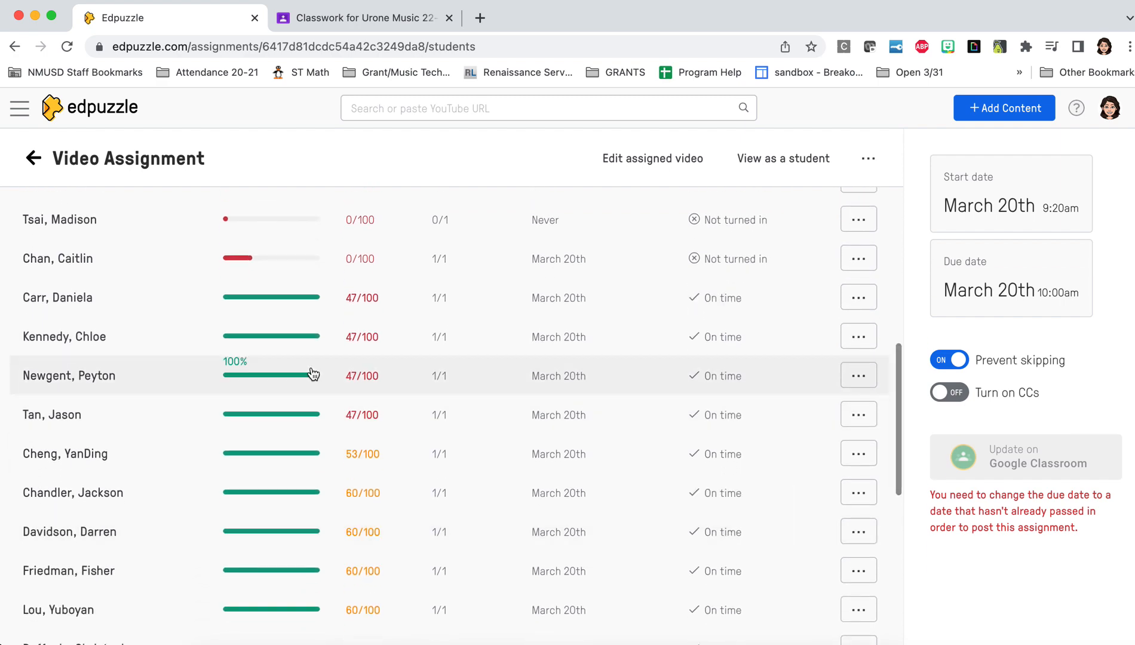
pyautogui.scroll(-6, 328, 524)
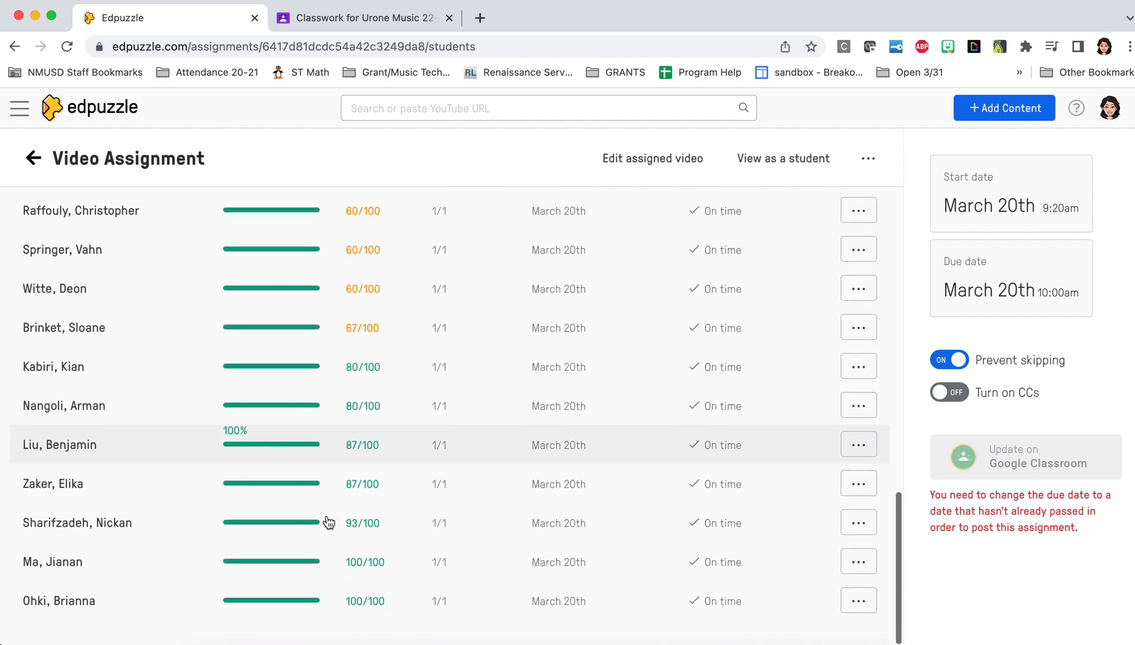
pyautogui.scroll(8, 349, 456)
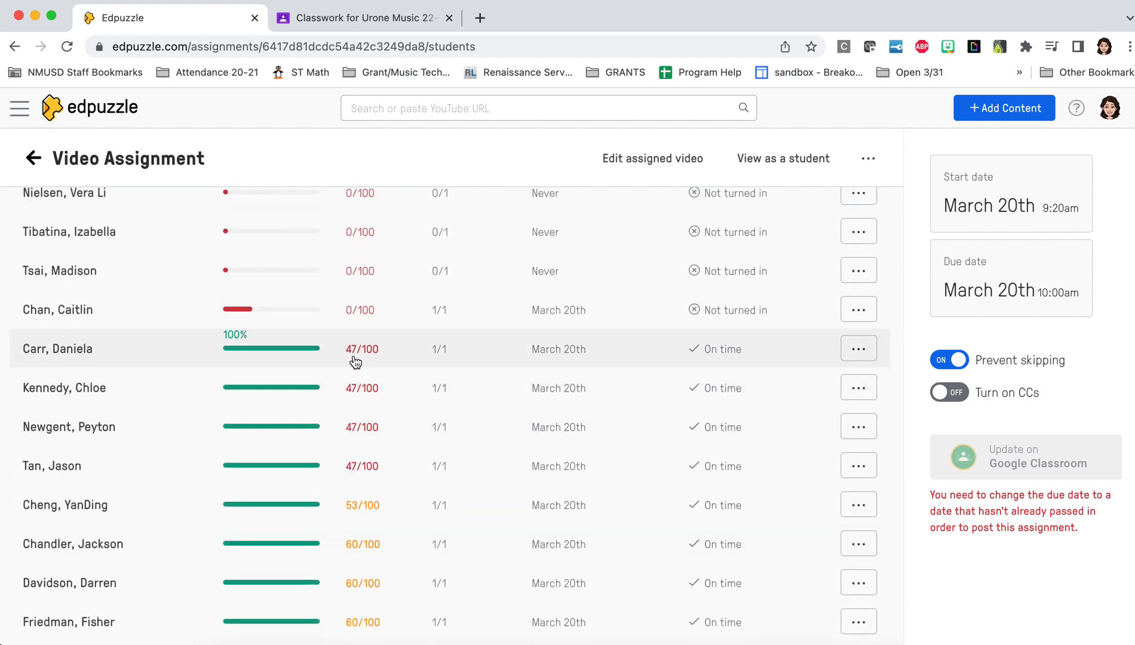
pyautogui.scroll(5, 356, 363)
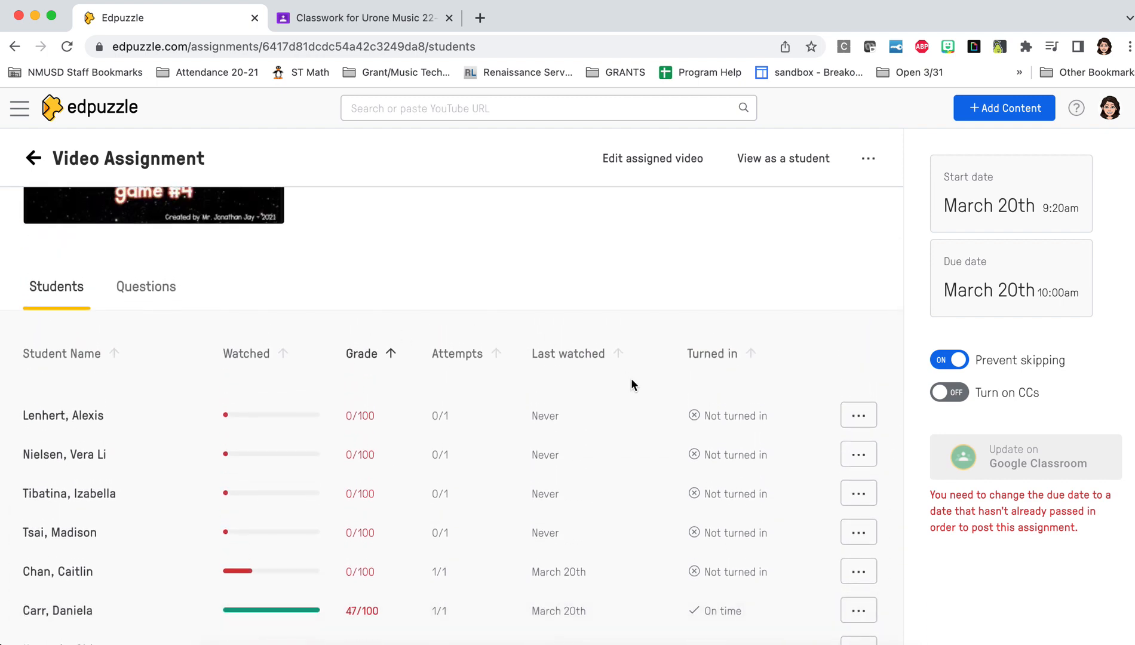
pyautogui.scroll(2, 521, 594)
pyautogui.scroll(3, 522, 594)
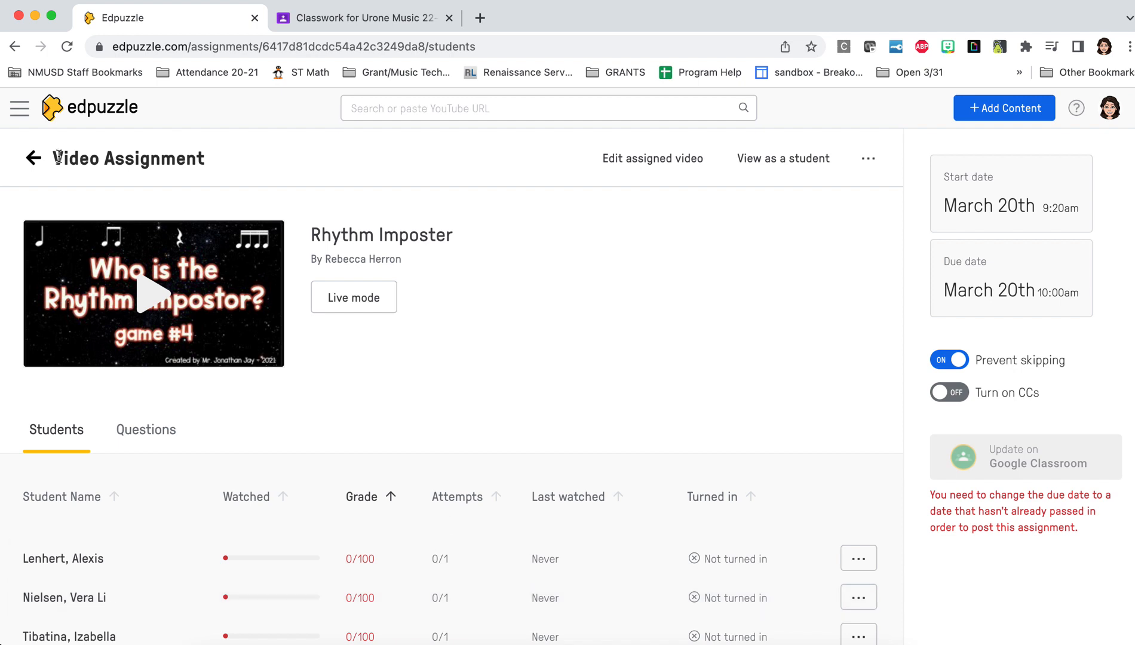
pyautogui.click(32, 157)
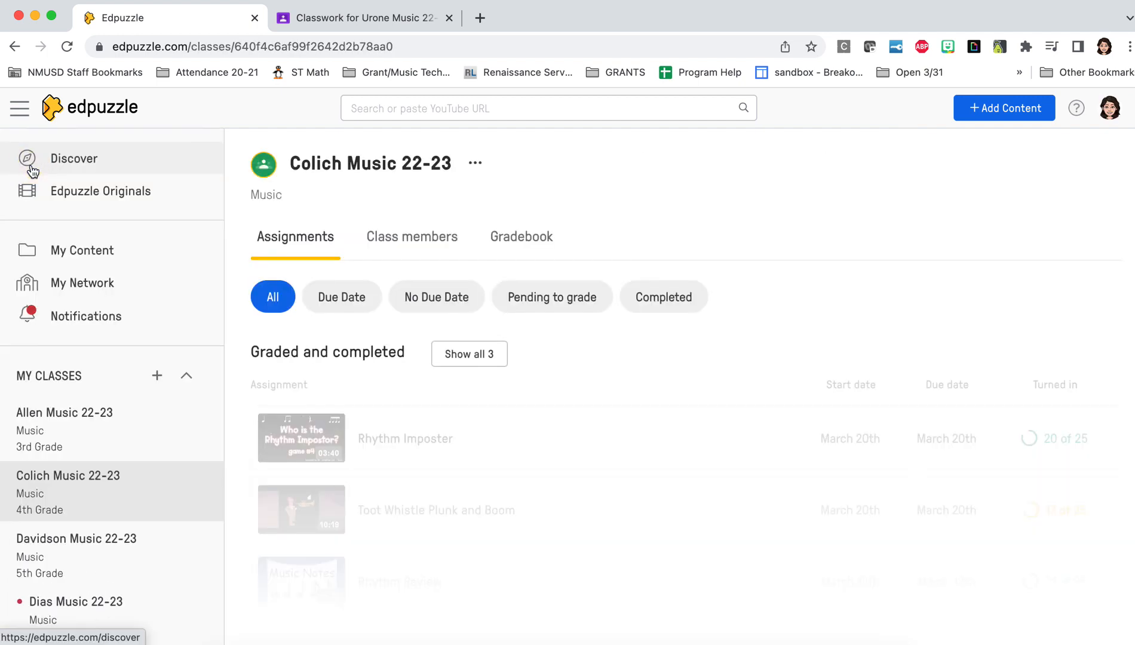
# - Open the 5th grade music class flagged with new answers, examine student progress on the "Music: Explained" assignment, and return to the class page
pyautogui.scroll(-2, 126, 389)
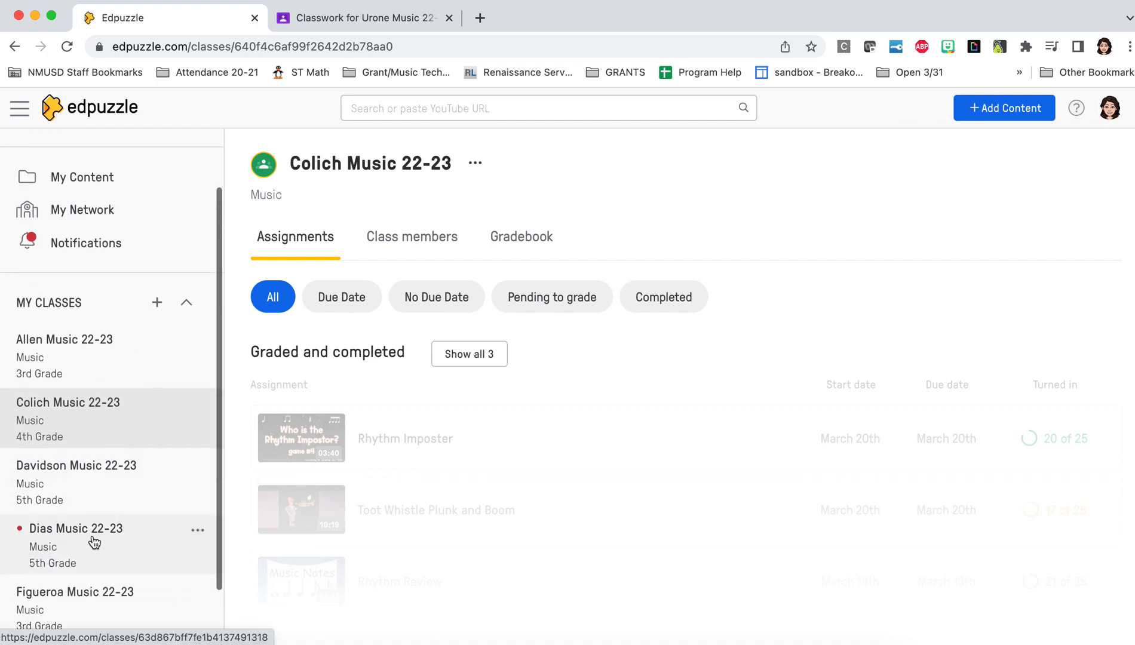
pyautogui.click(72, 540)
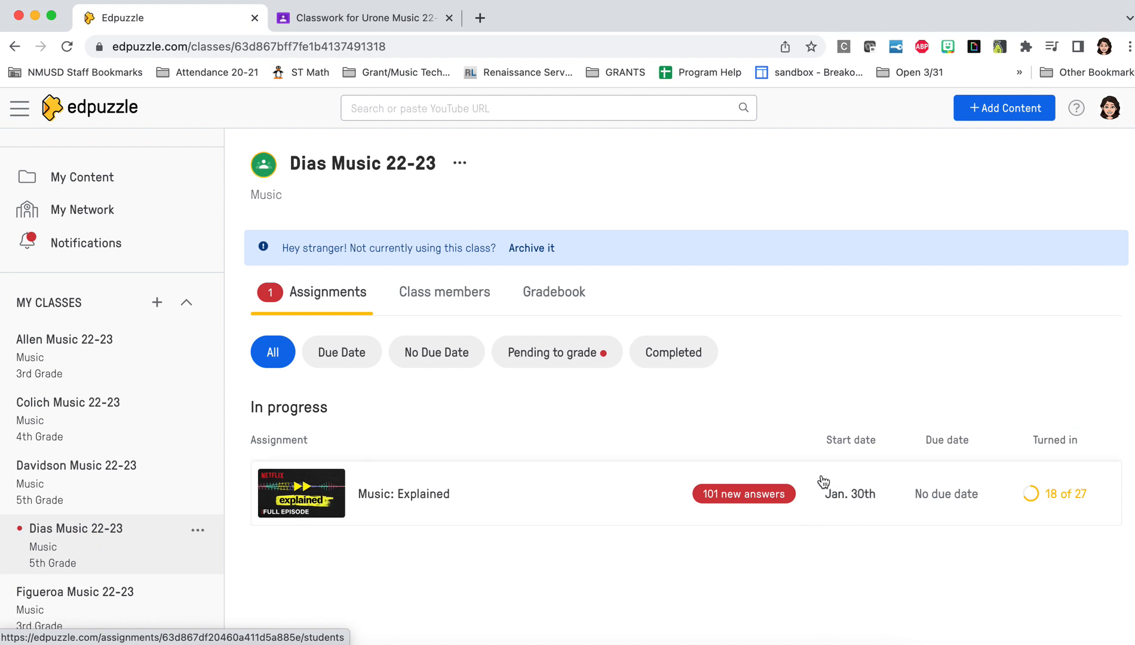
pyautogui.click(792, 511)
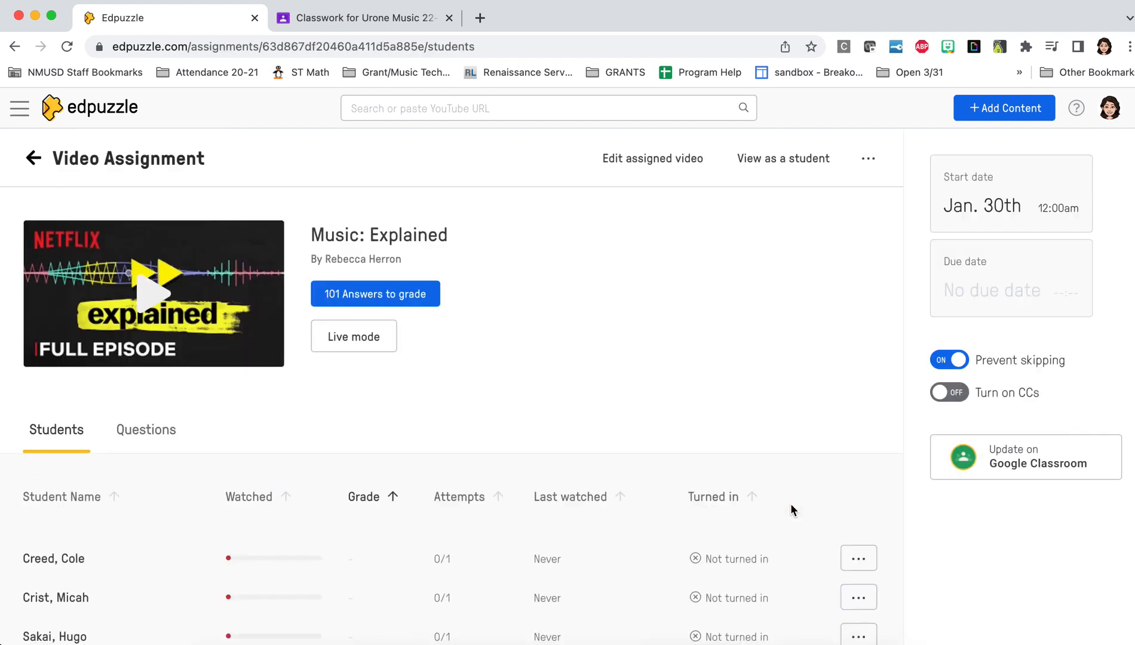
pyautogui.scroll(-8, 586, 454)
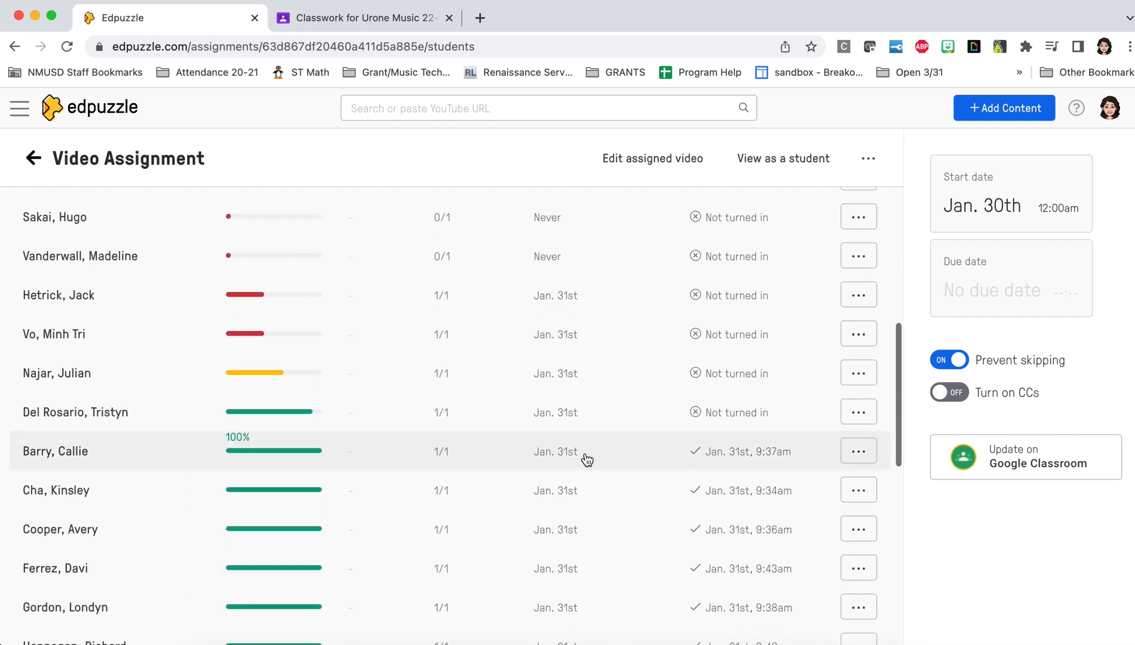
pyautogui.scroll(8, 587, 459)
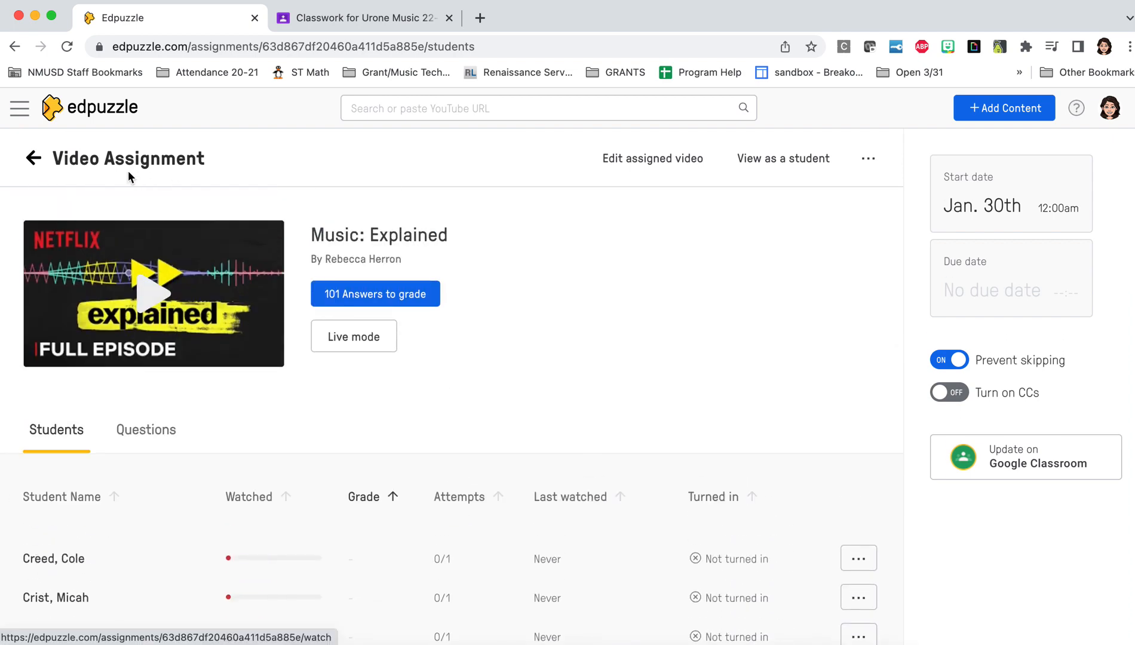
pyautogui.click(33, 157)
# - List only the class's assignments pending to grade, reopen "Music: Explained" and look through its full student list
pyautogui.click(561, 362)
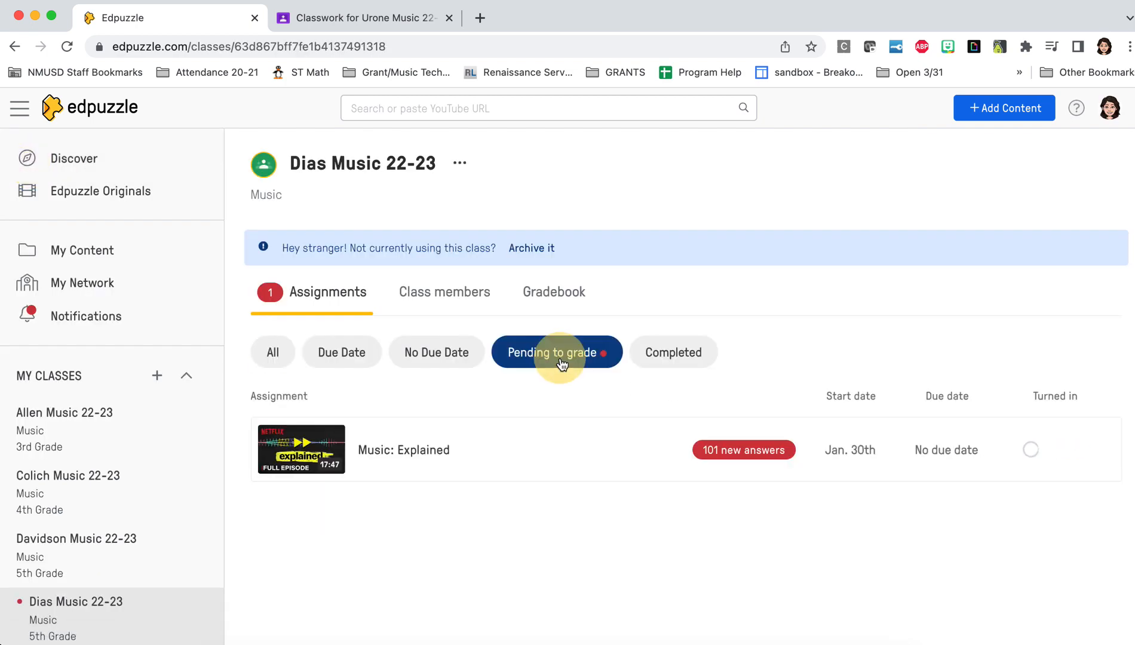
pyautogui.click(756, 450)
pyautogui.scroll(-15, 757, 449)
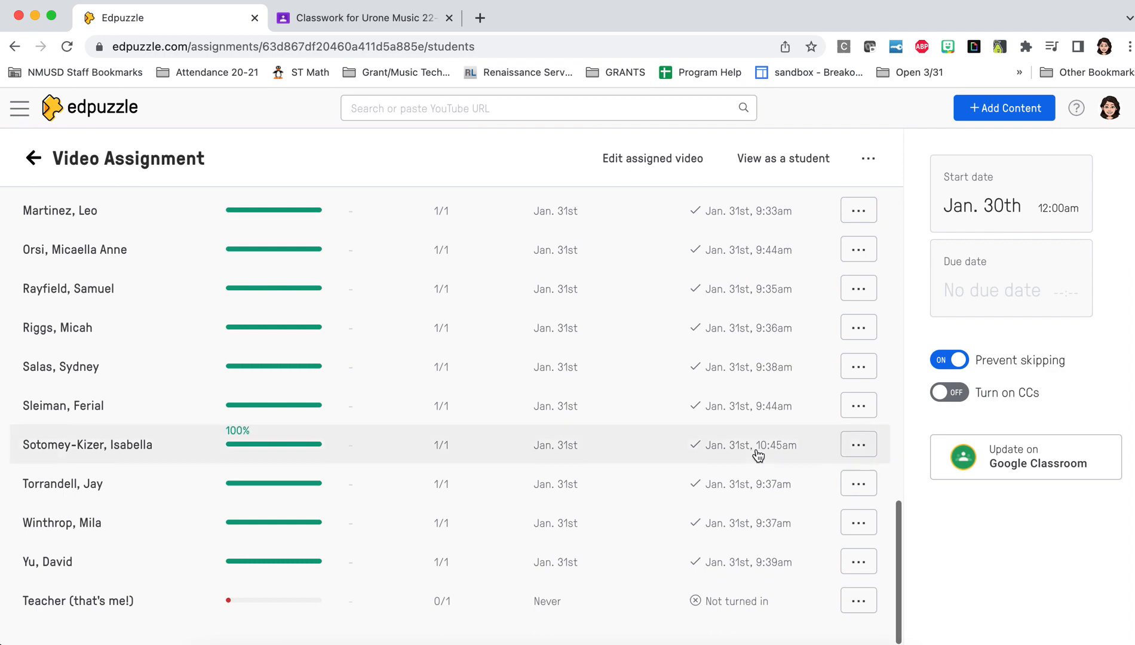
pyautogui.scroll(15, 277, 388)
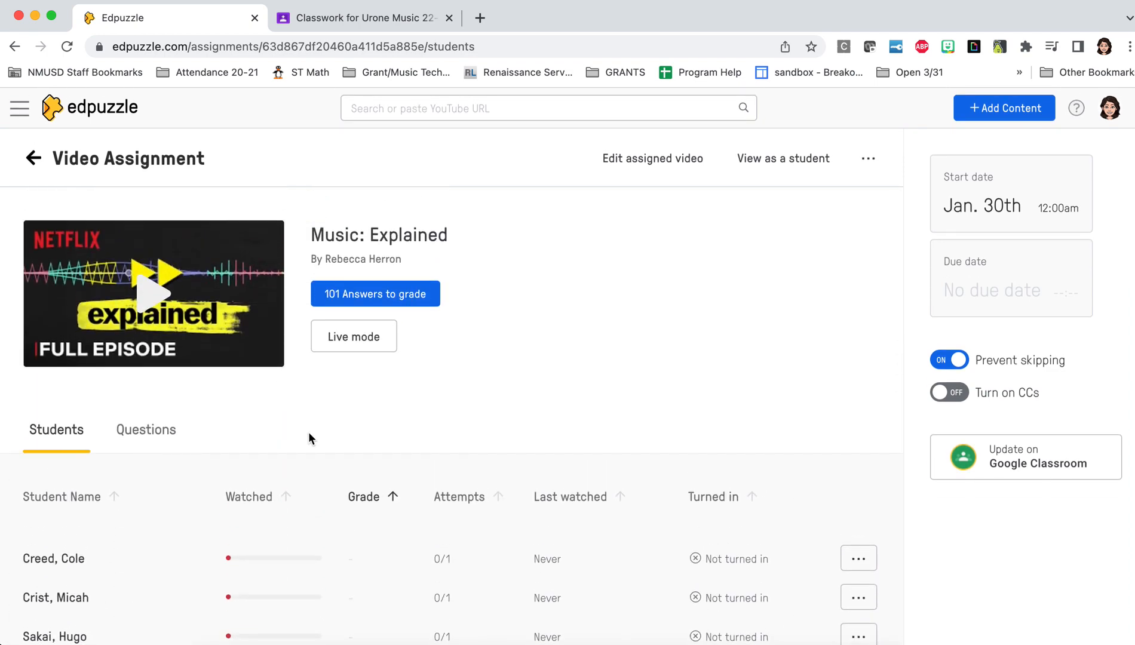
# - Examine the question-by-question results of the "Music: Explained" assignment, including questions awaiting grading, and return to the class page
pyautogui.click(153, 434)
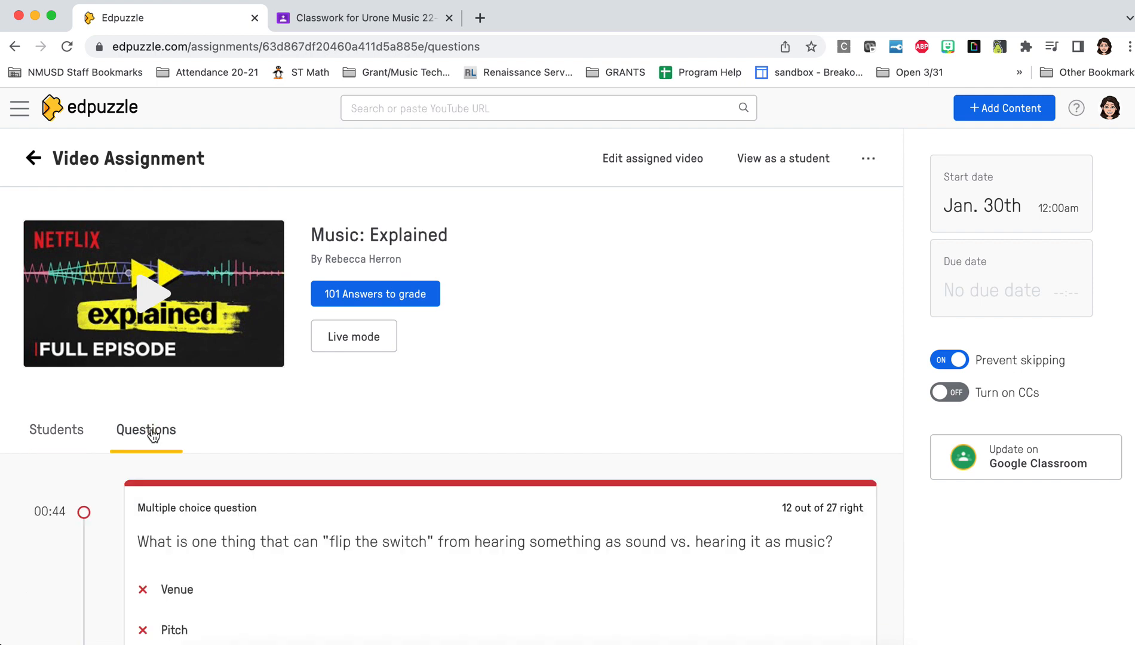
pyautogui.scroll(-5, 380, 500)
pyautogui.scroll(-6, 382, 502)
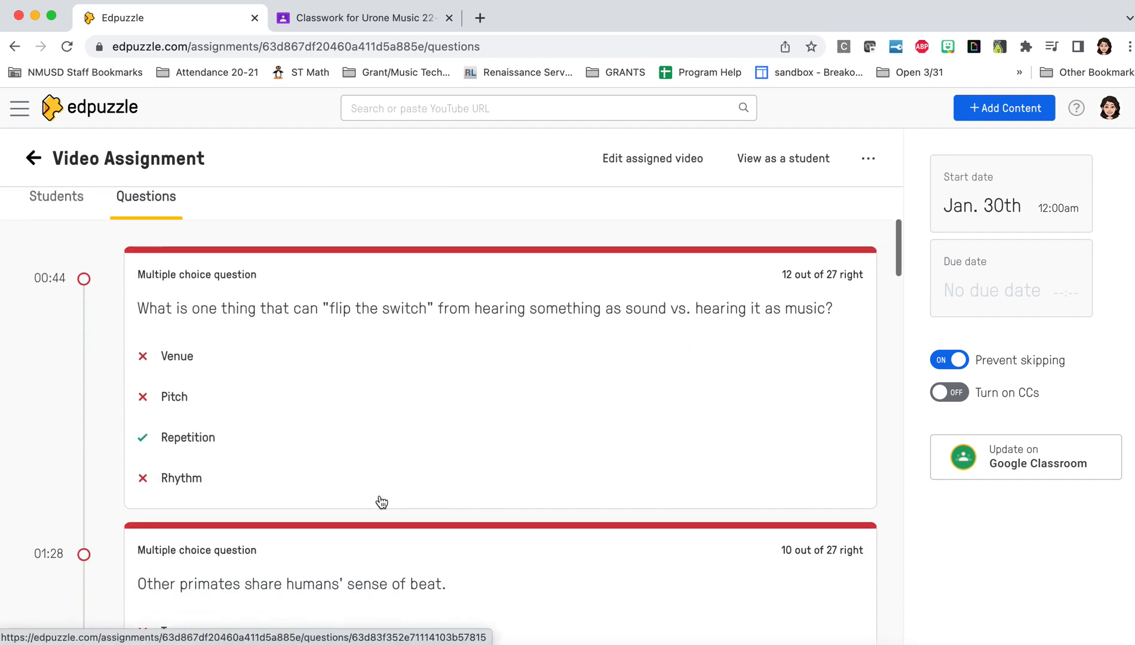
pyautogui.scroll(-4, 381, 502)
pyautogui.scroll(7, 380, 498)
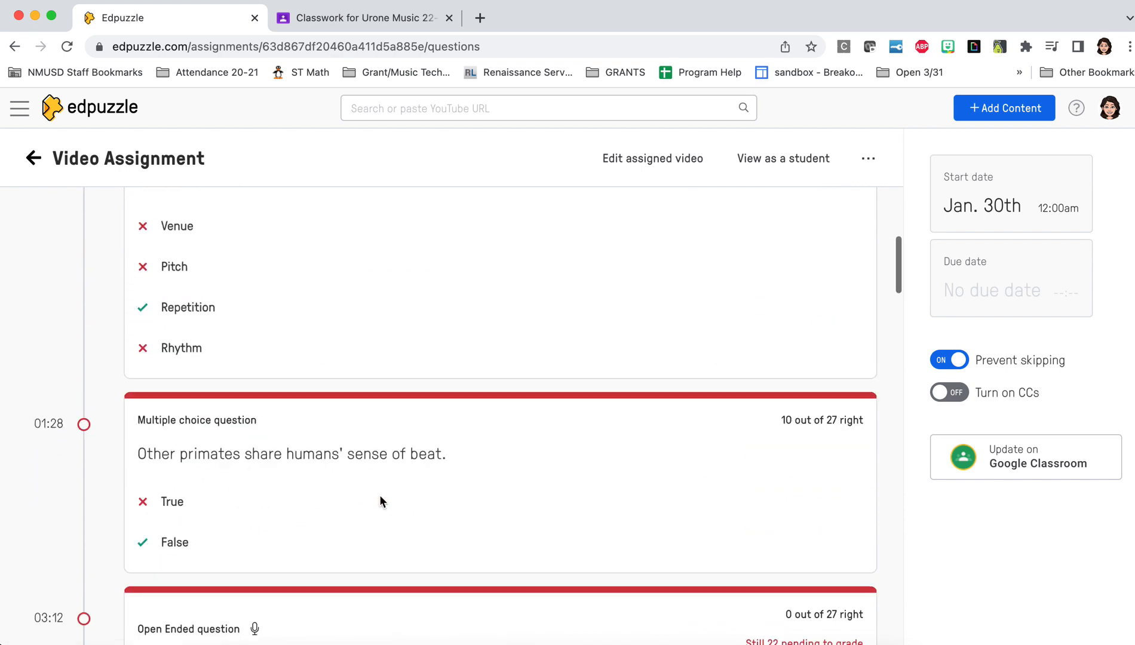
pyautogui.scroll(10, 380, 501)
pyautogui.click(33, 158)
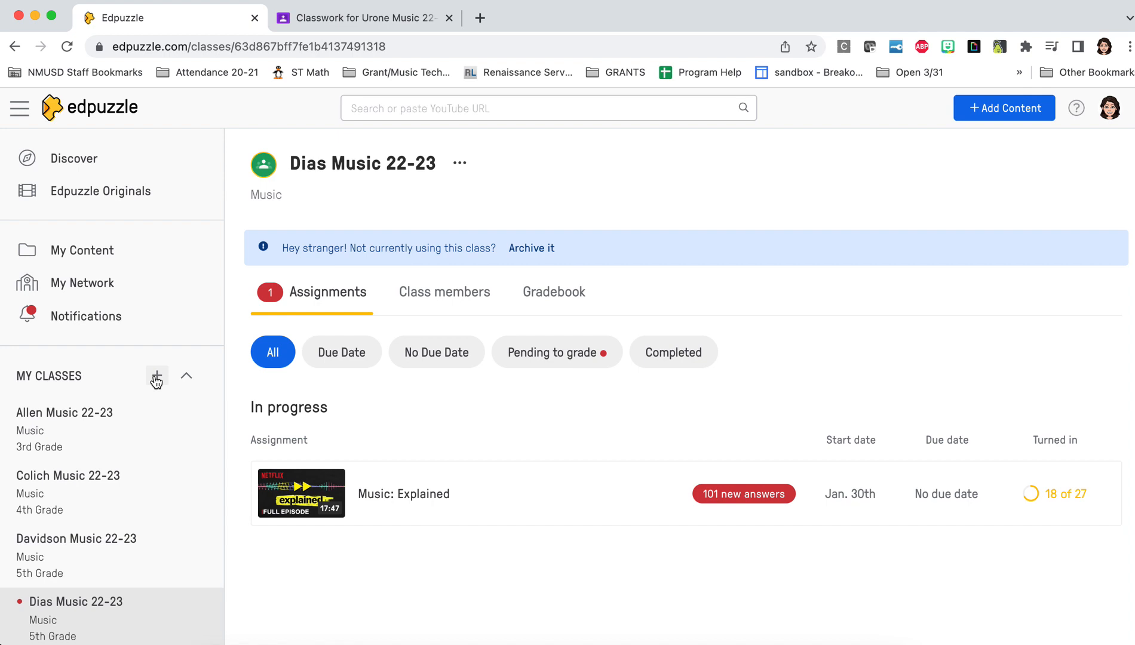
pyautogui.scroll(-3, 83, 493)
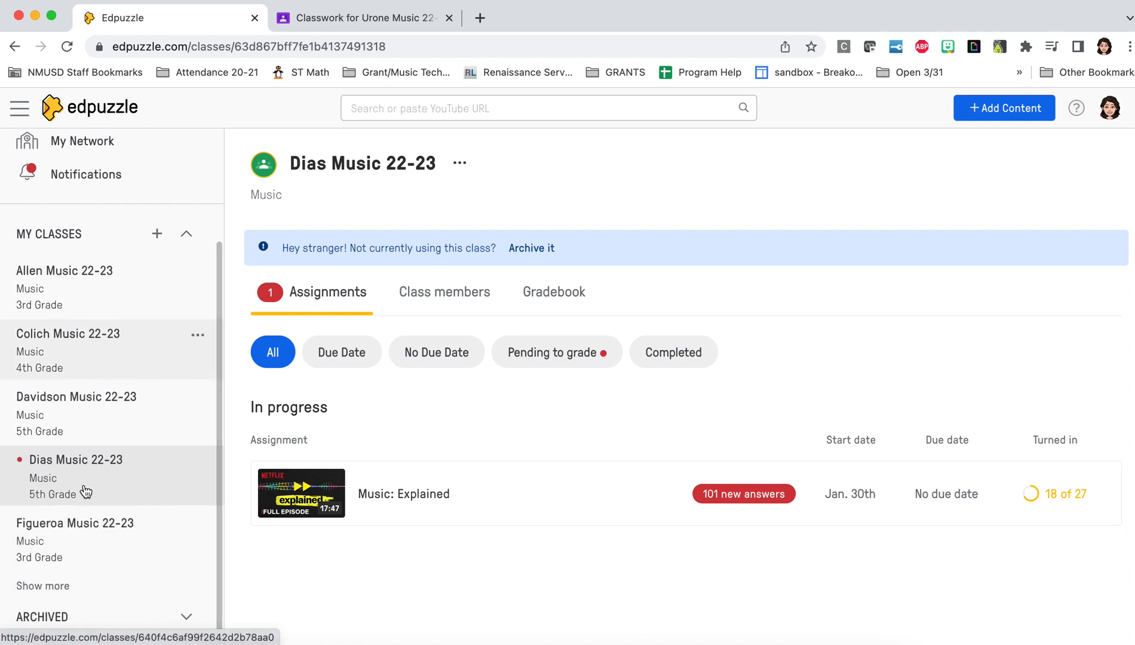